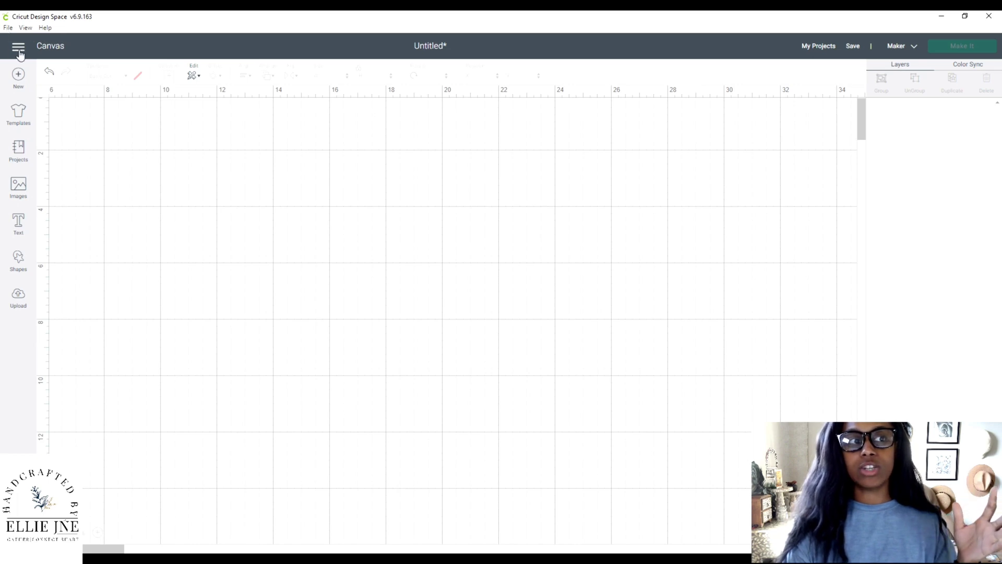
# - Go to the Home page and look through the promotional banners at its head
pyautogui.click(18, 46)
pyautogui.click(35, 84)
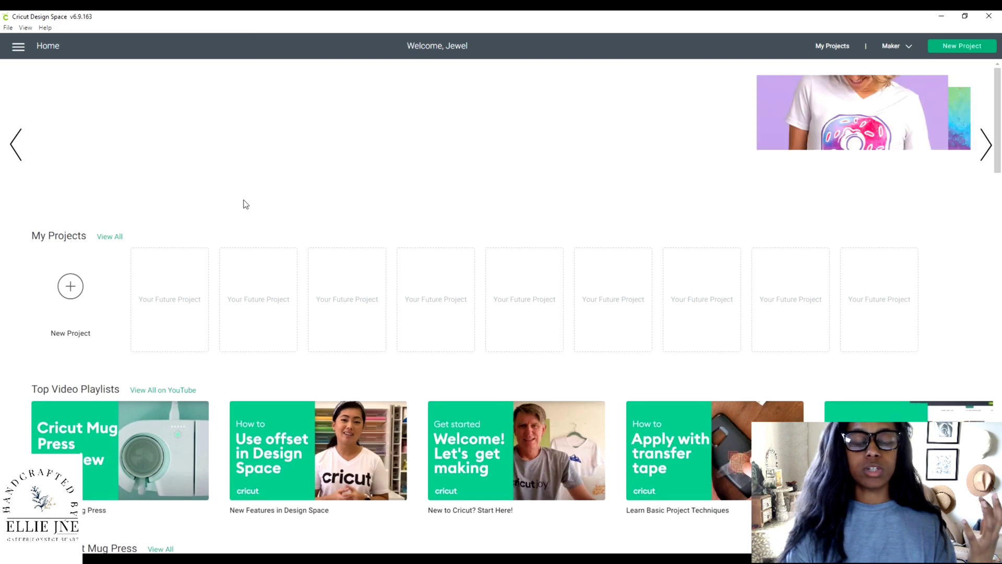
pyautogui.scroll(-3, 125, 282)
pyautogui.scroll(3, 124, 280)
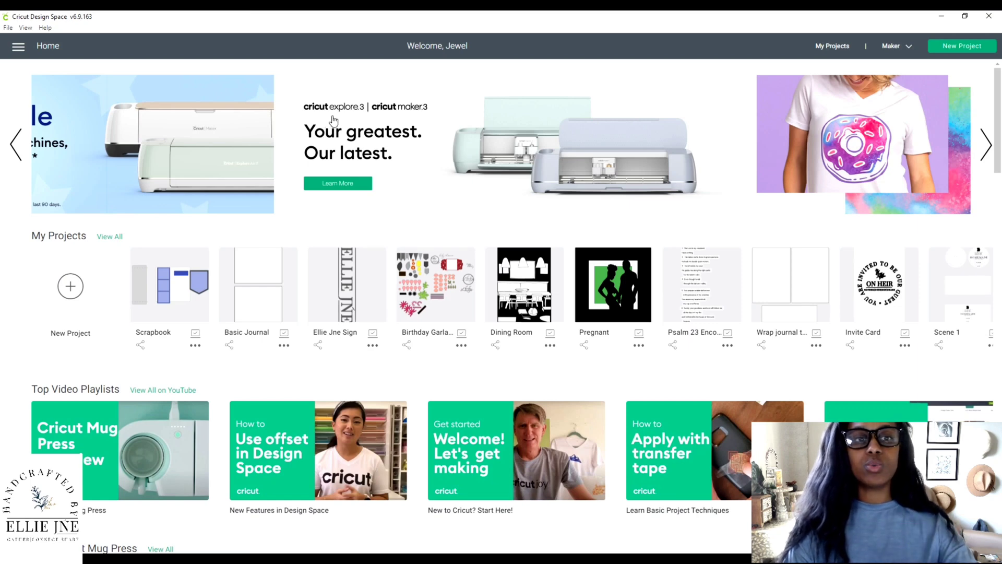
pyautogui.click(17, 153)
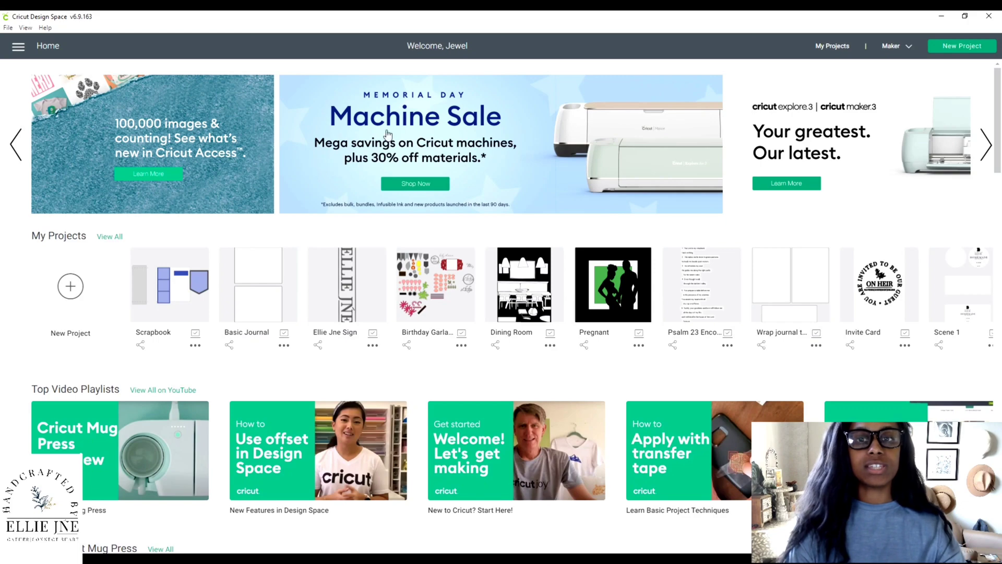
pyautogui.click(987, 146)
pyautogui.click(987, 146)
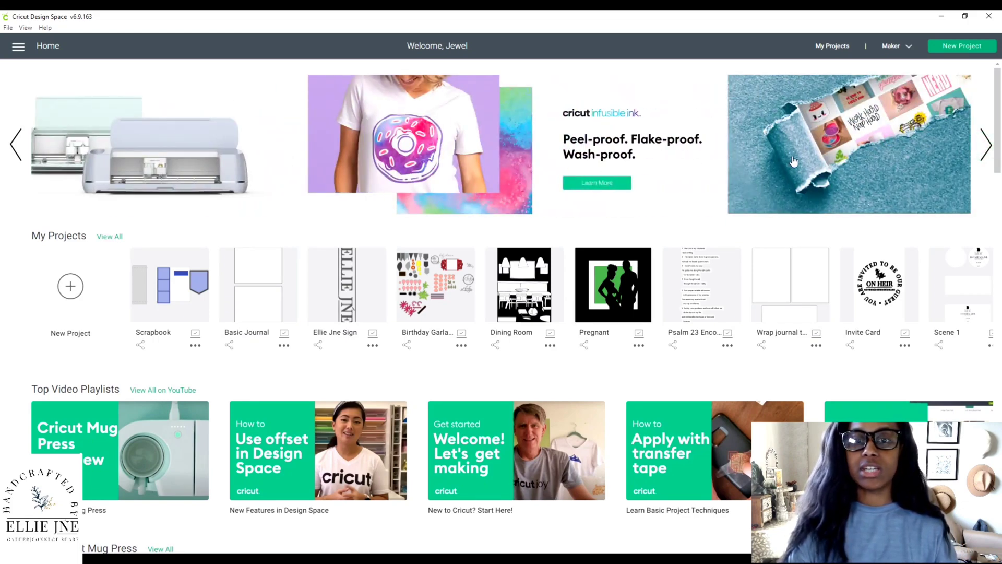
# - Review the Home page's saved projects, video playlists, Cricut Mug Press projects and promotional banners
pyautogui.scroll(-3, 563, 252)
pyautogui.scroll(-3, 562, 251)
pyautogui.scroll(2, 561, 253)
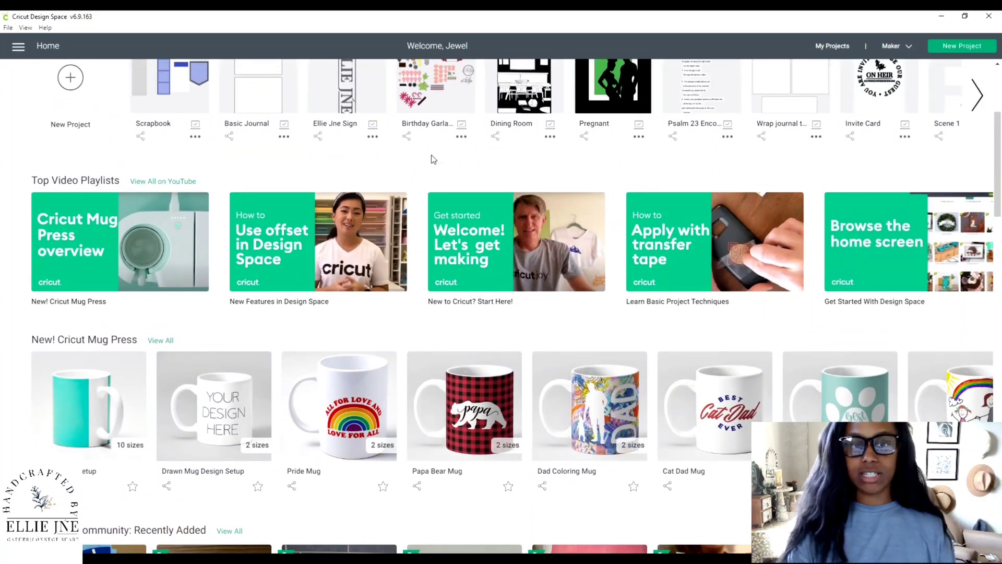
pyautogui.scroll(-1, 431, 156)
pyautogui.moveTo(61, 127); pyautogui.dragTo(132, 135)
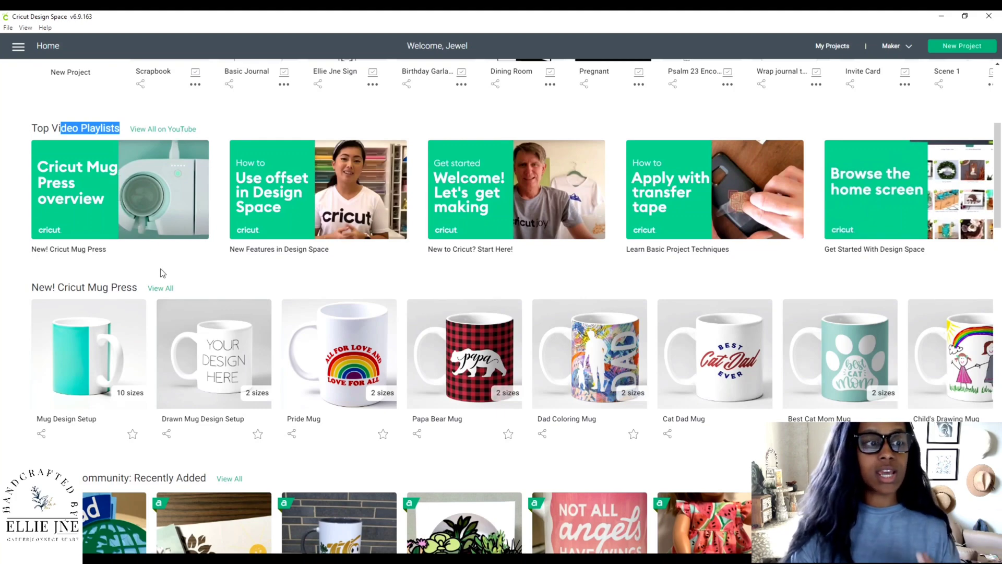
pyautogui.scroll(-3, 161, 269)
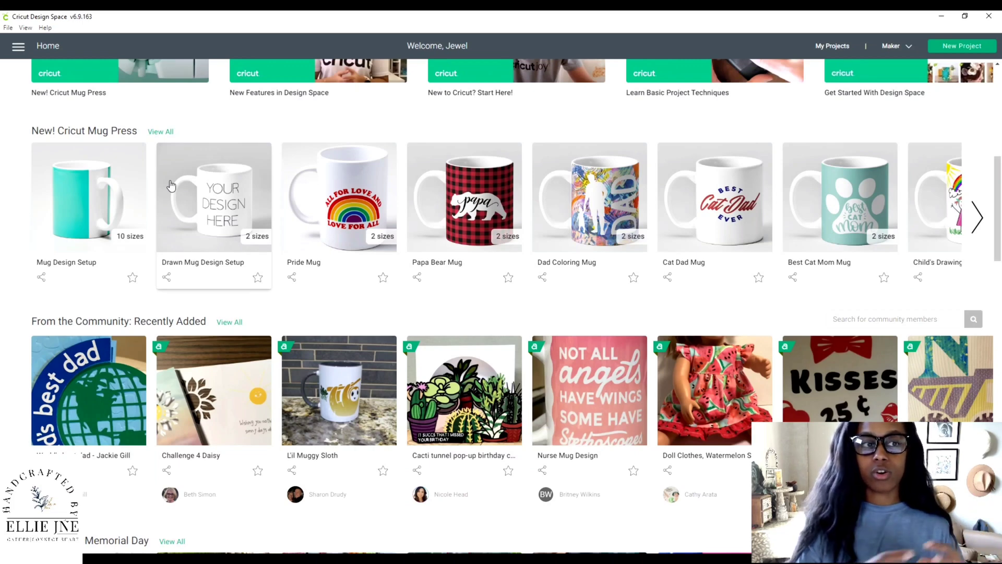
pyautogui.scroll(1, 99, 167)
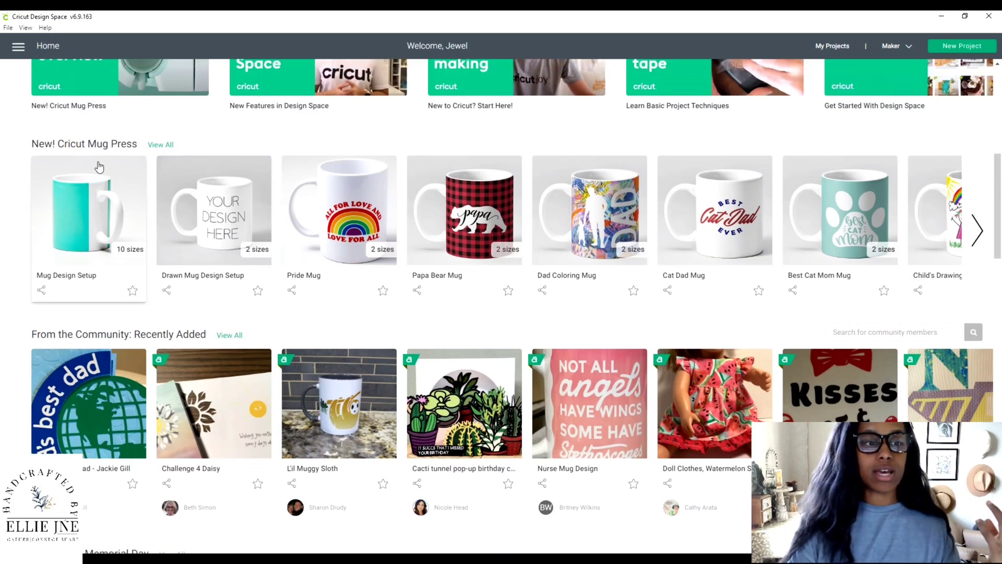
pyautogui.scroll(7, 97, 164)
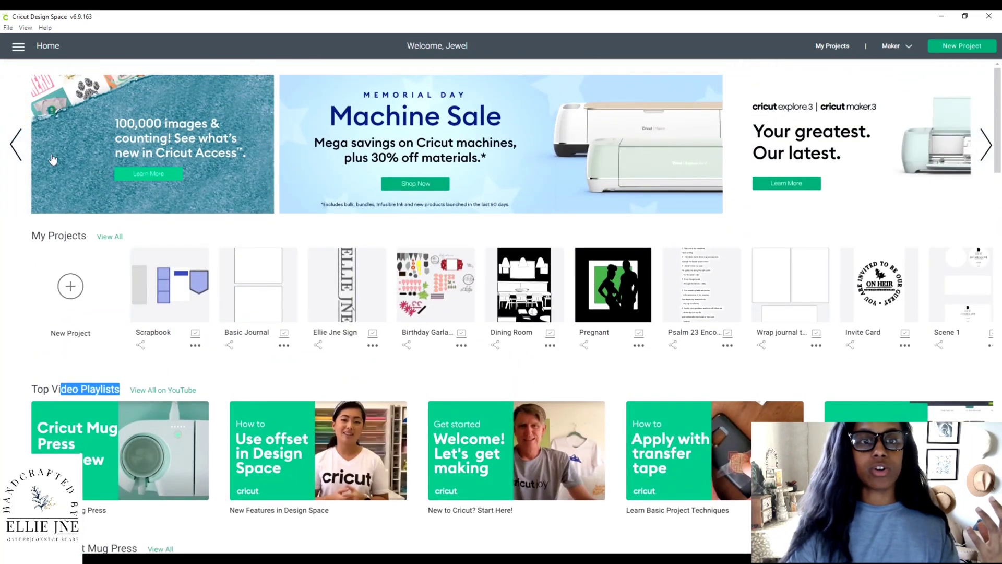
pyautogui.click(18, 145)
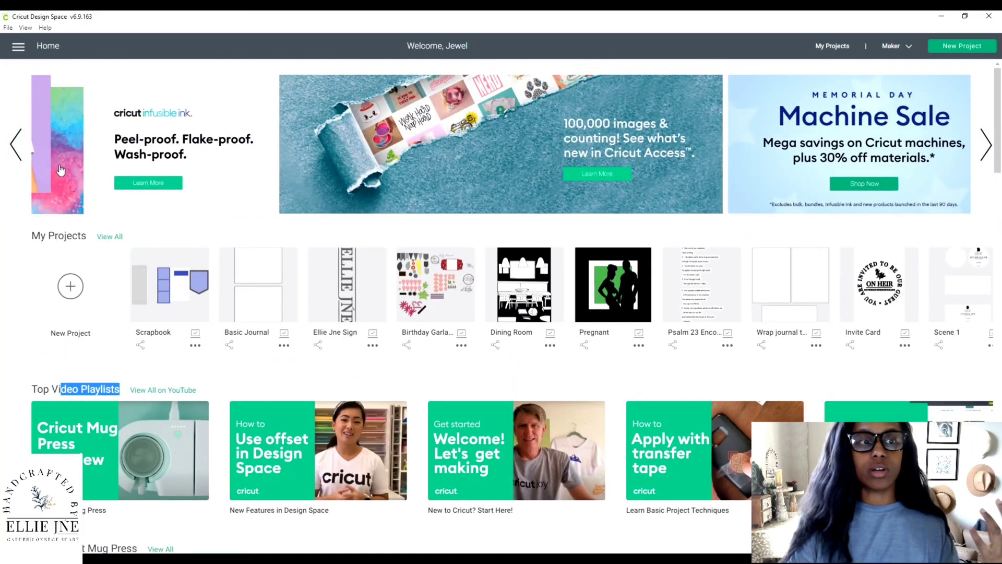
# - Browse the ready-made project categories on the Home page, from community uploads through cards, weddings, iron-on and beginner Maker projects
pyautogui.scroll(-7, 60, 170)
pyautogui.scroll(-7, 141, 226)
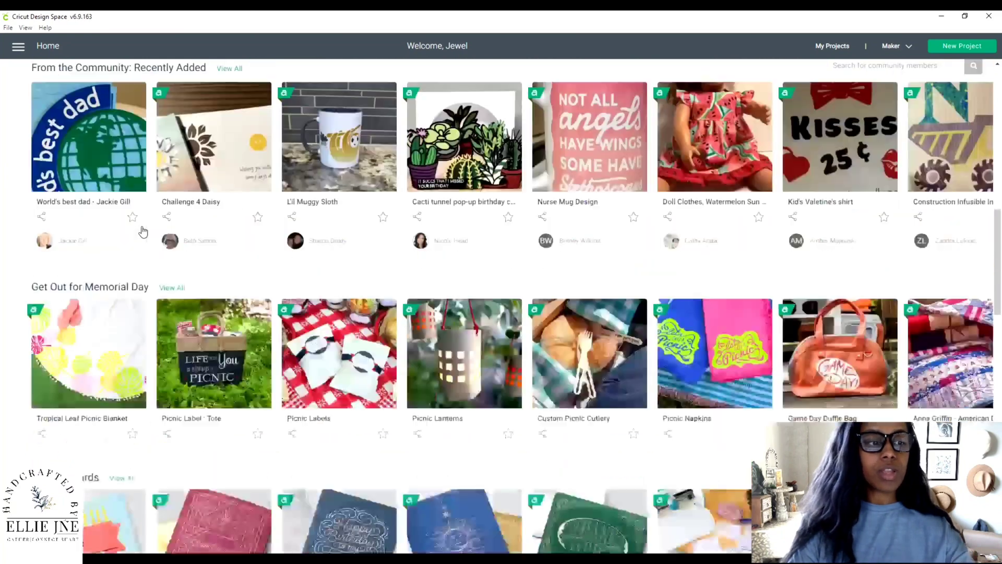
pyautogui.scroll(3, 140, 225)
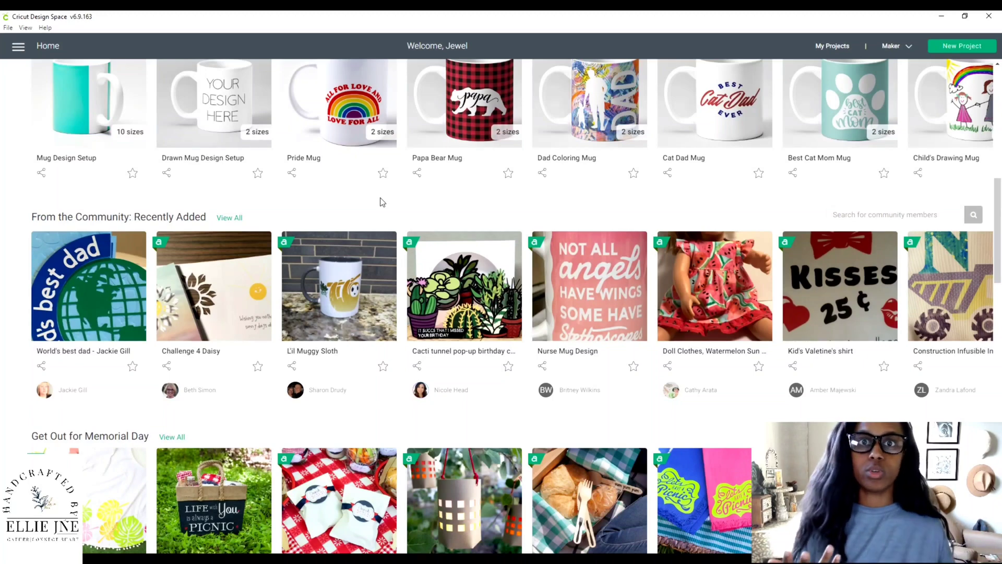
pyautogui.scroll(-3, 414, 282)
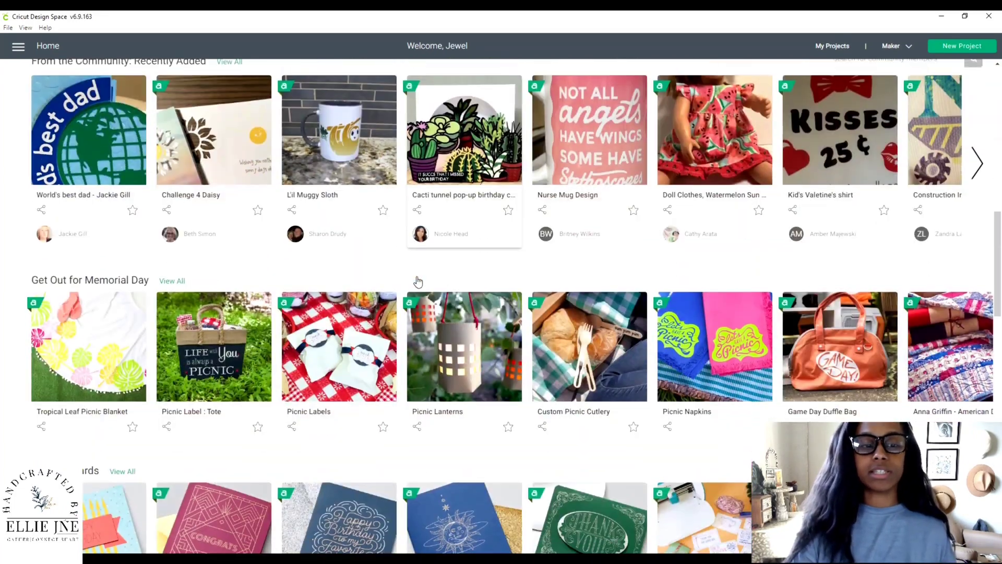
pyautogui.scroll(-5, 415, 274)
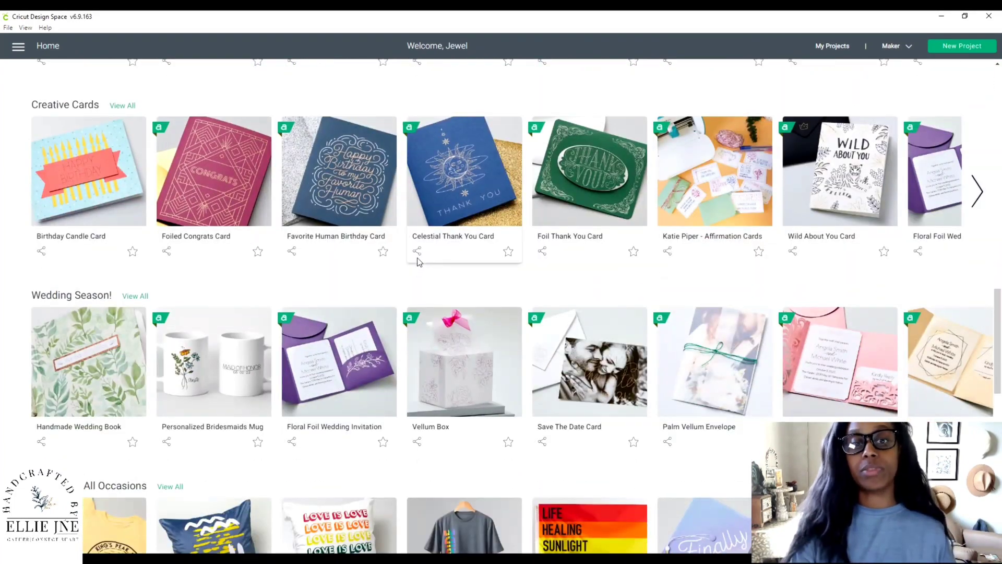
pyautogui.scroll(-3, 421, 255)
pyautogui.scroll(-3, 421, 255)
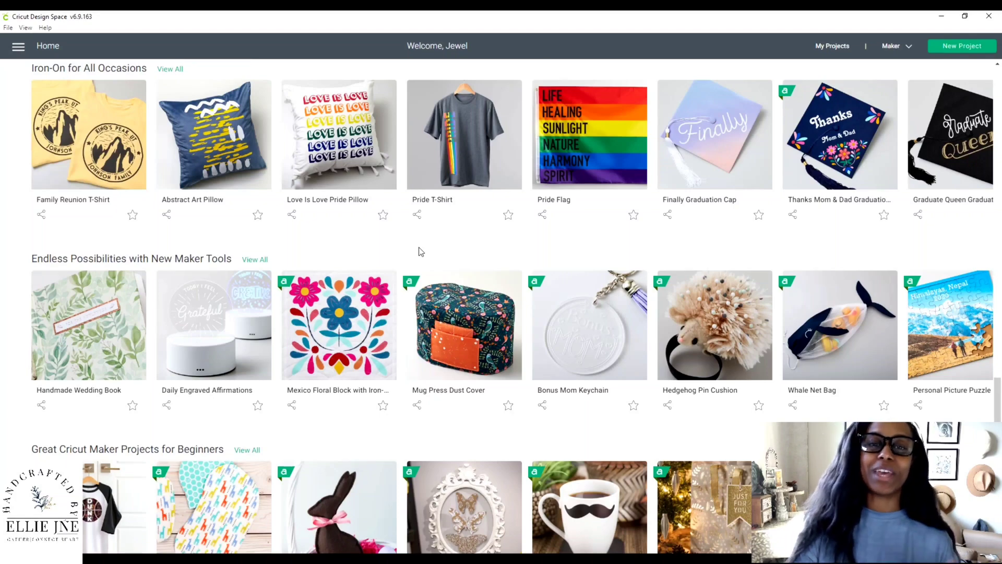
pyautogui.scroll(-4, 308, 255)
pyautogui.scroll(5, 122, 173)
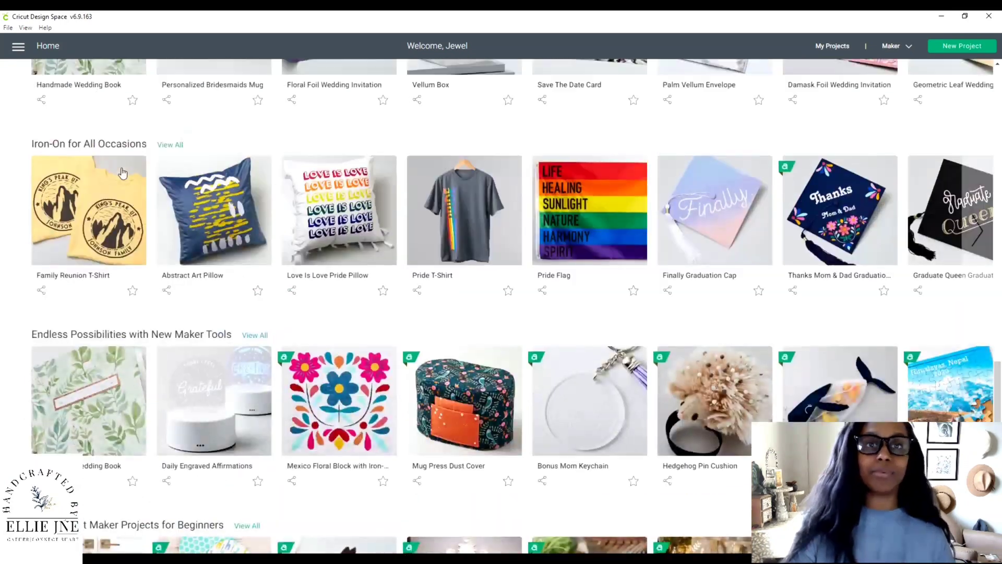
pyautogui.scroll(15, 123, 172)
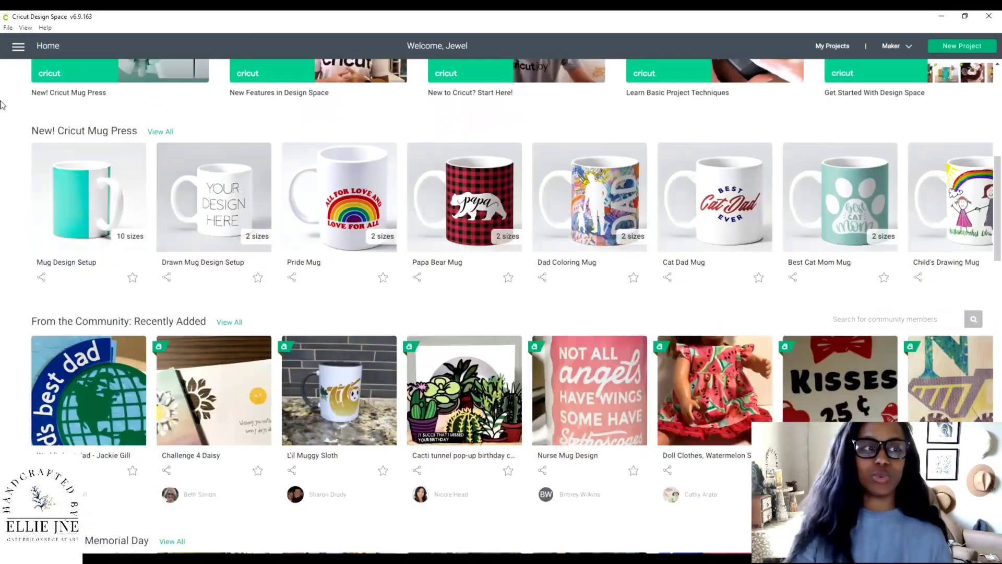
# - Start a new project from the Home page, replacing the unsaved project on the canvas
pyautogui.click(19, 46)
pyautogui.click(30, 89)
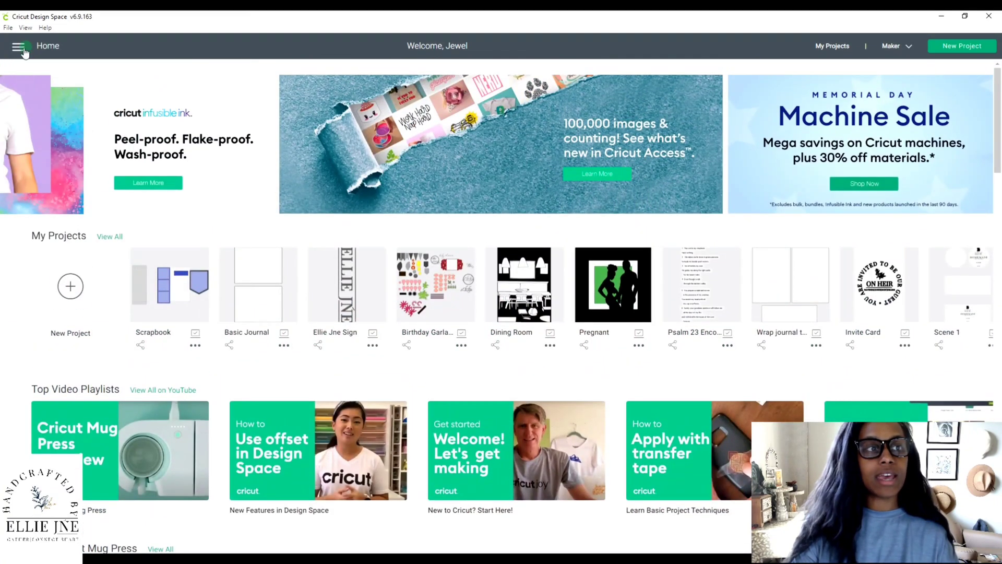
pyautogui.click(23, 49)
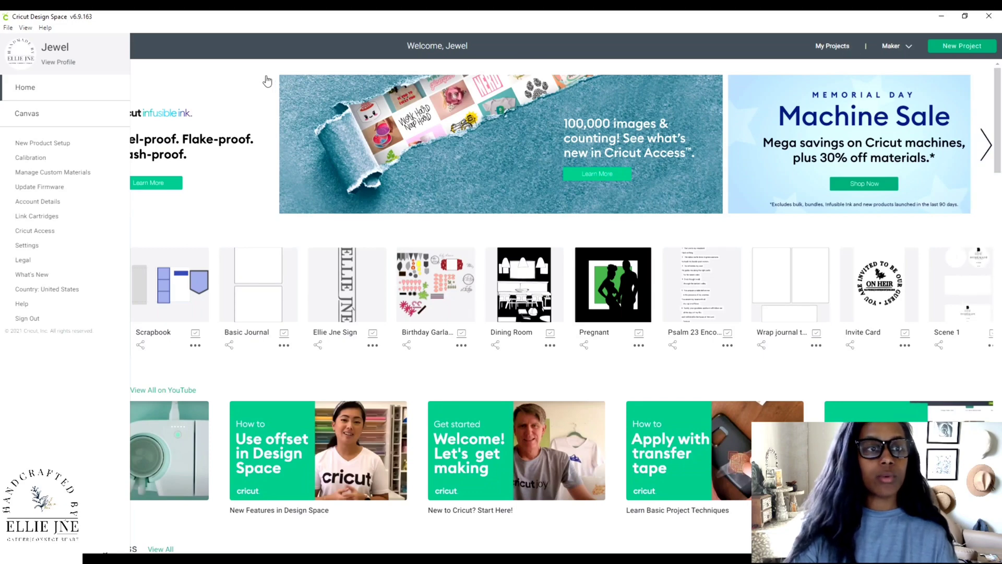
pyautogui.click(266, 78)
pyautogui.click(73, 285)
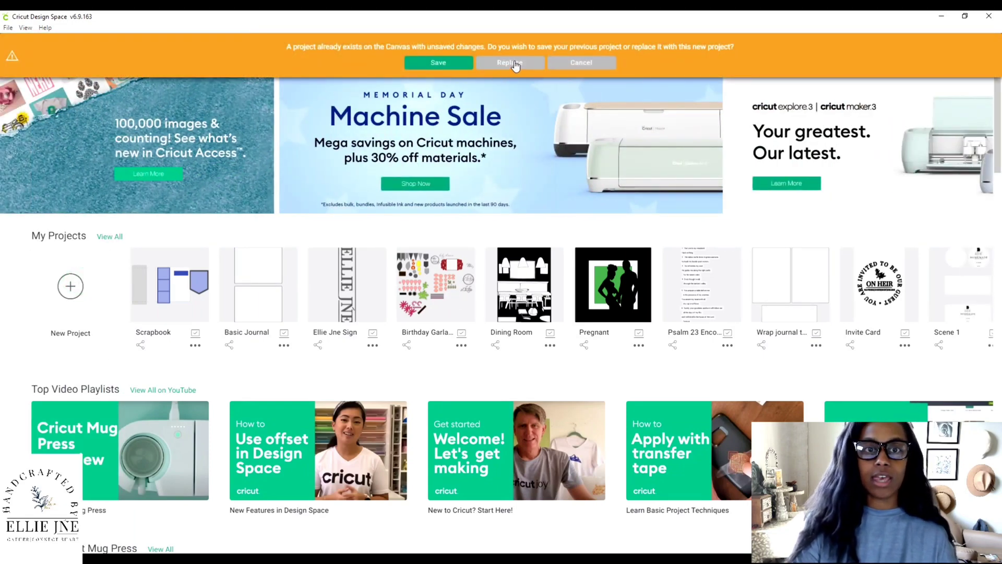
pyautogui.click(514, 63)
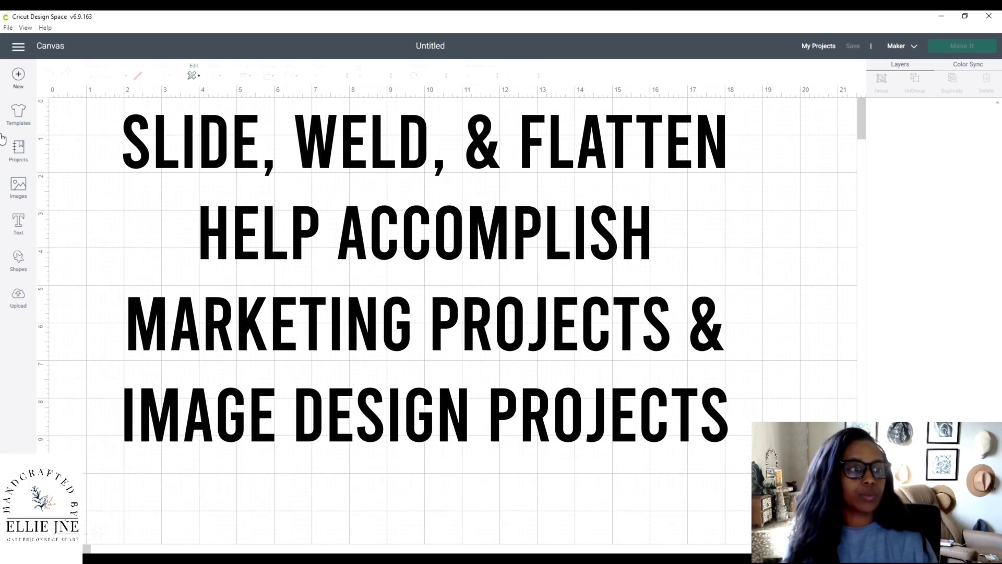
# - Add a square shape to the empty canvas
pyautogui.click(18, 260)
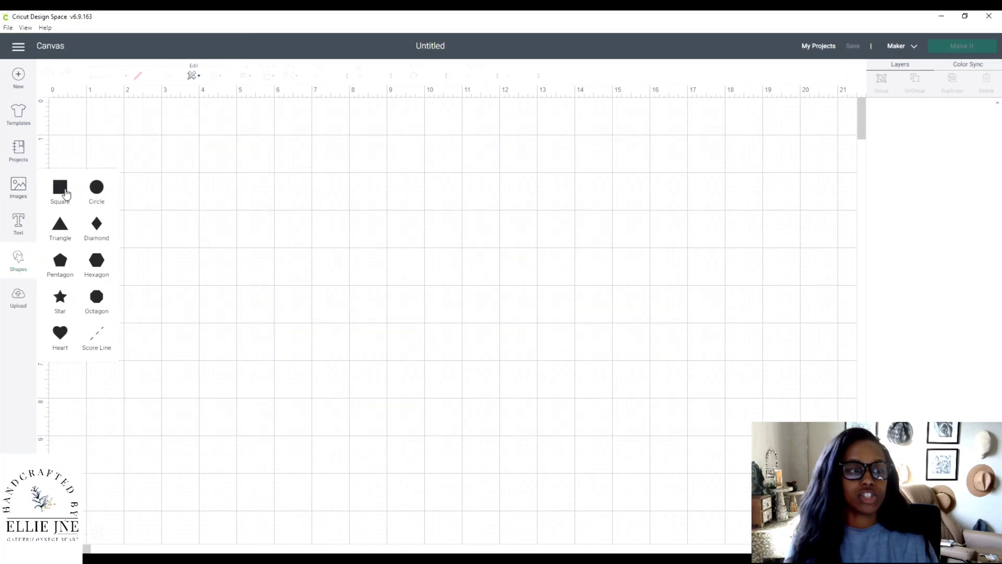
pyautogui.click(65, 192)
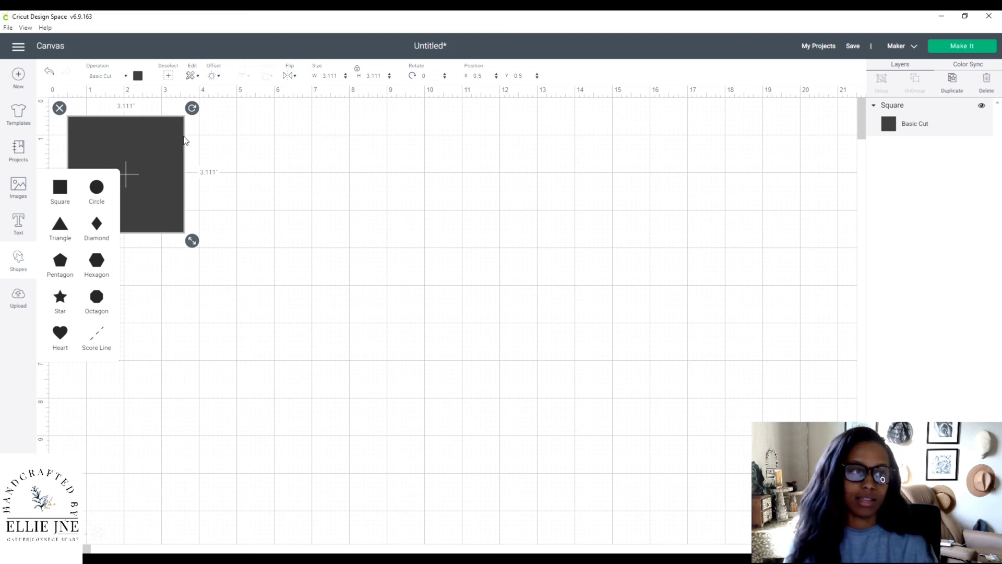
pyautogui.click(172, 153)
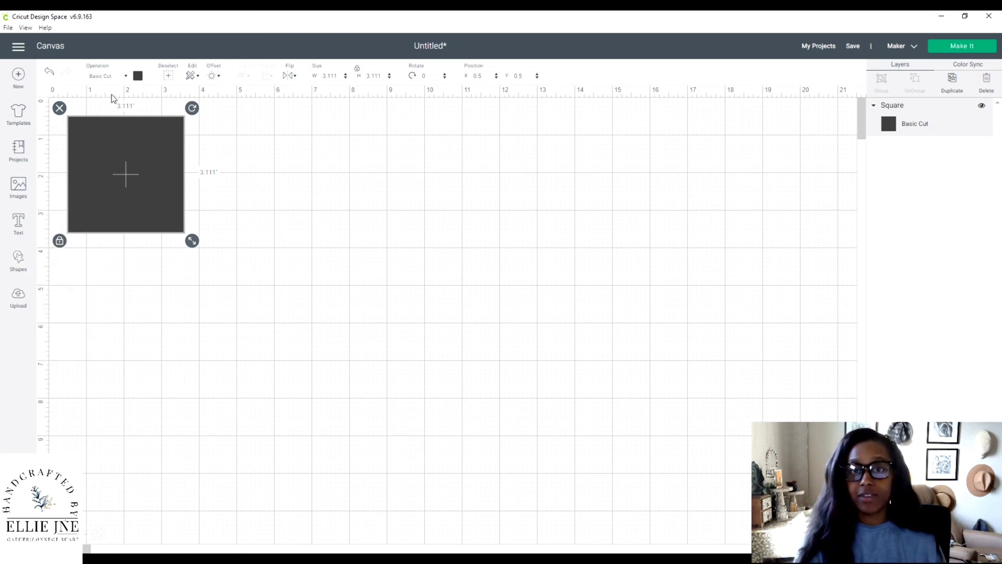
# - Add the text "hello" at about 3.2 inches wide and place it well to the right of the square
pyautogui.click(20, 222)
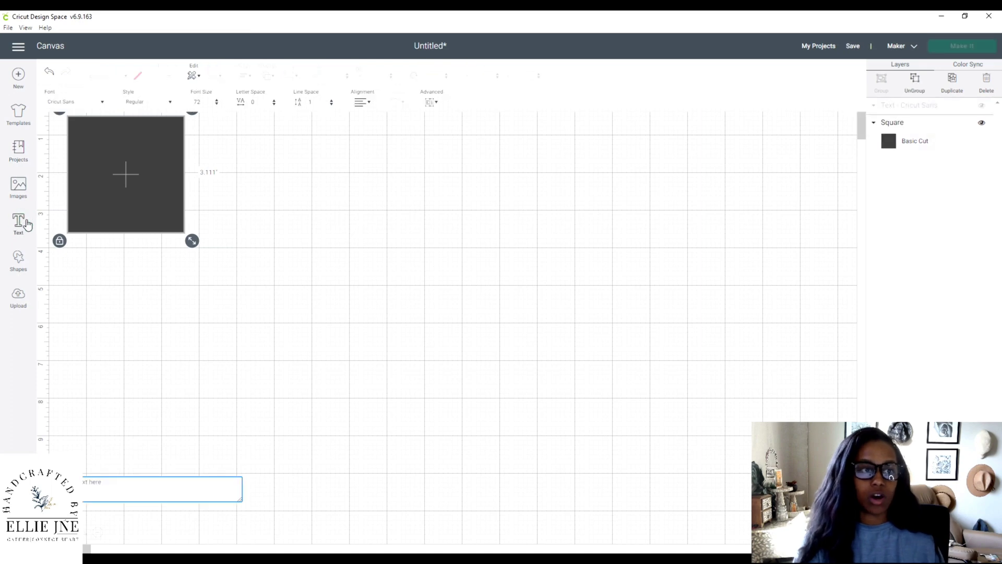
pyautogui.write('helo')
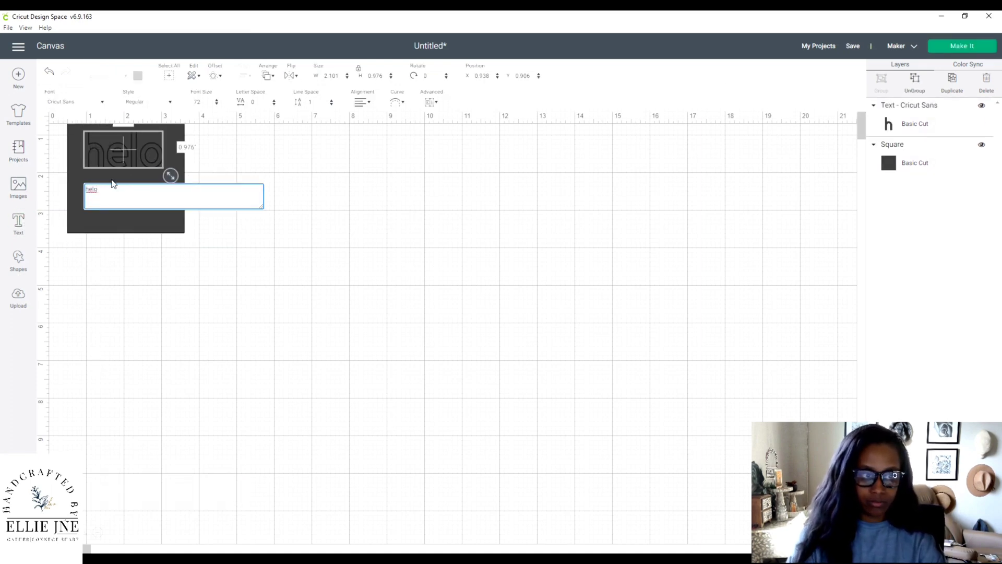
pyautogui.click(94, 189)
pyautogui.write('l')
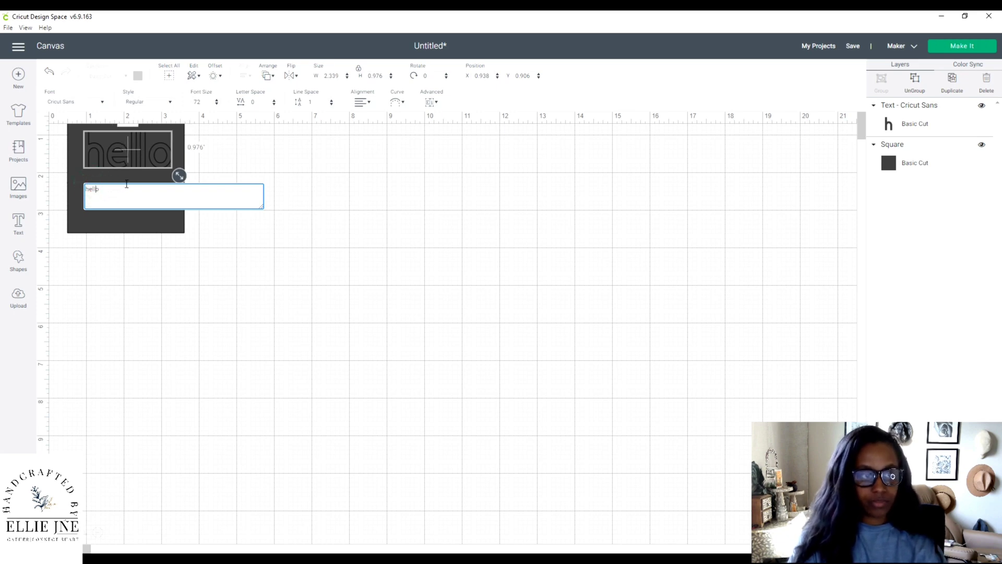
pyautogui.moveTo(138, 162); pyautogui.dragTo(660, 206)
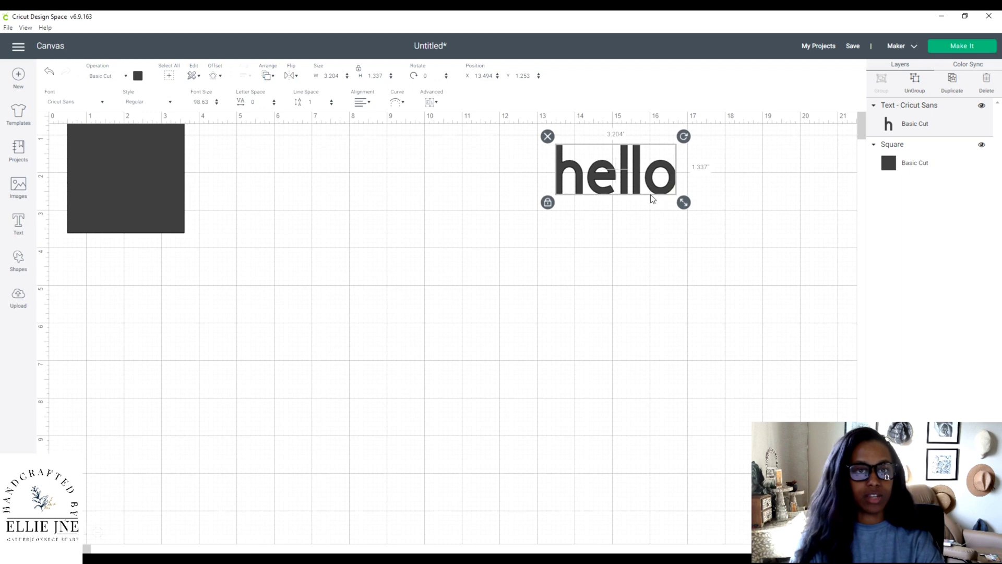
# - Set the square's width to 5 inches with its proportions locked
pyautogui.click(138, 207)
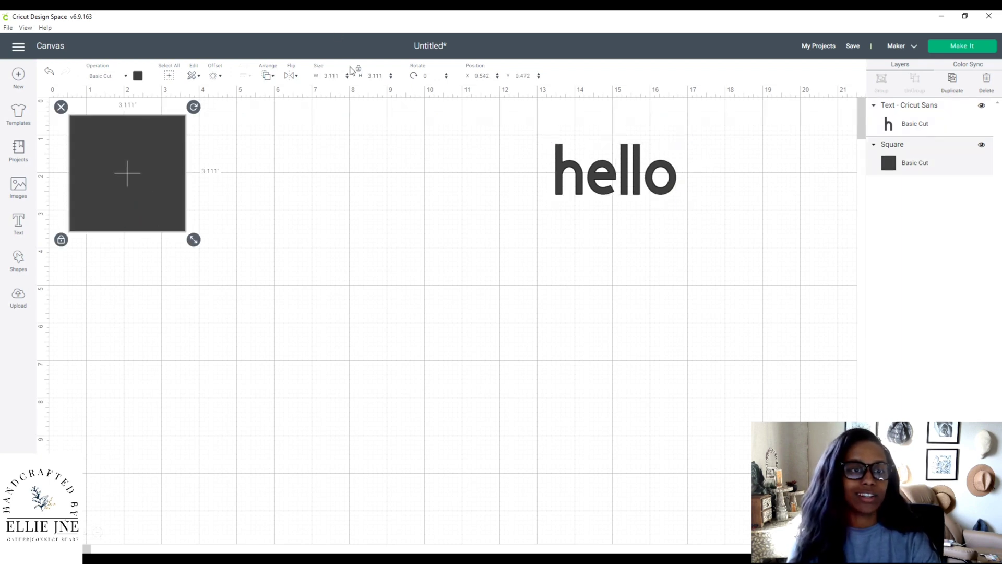
pyautogui.doubleClick(335, 77)
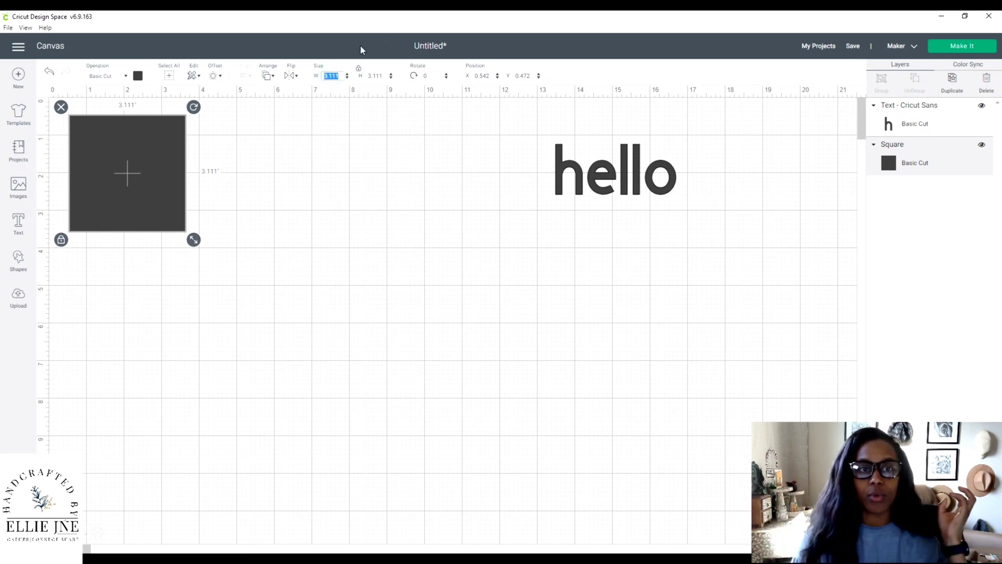
pyautogui.write('5')
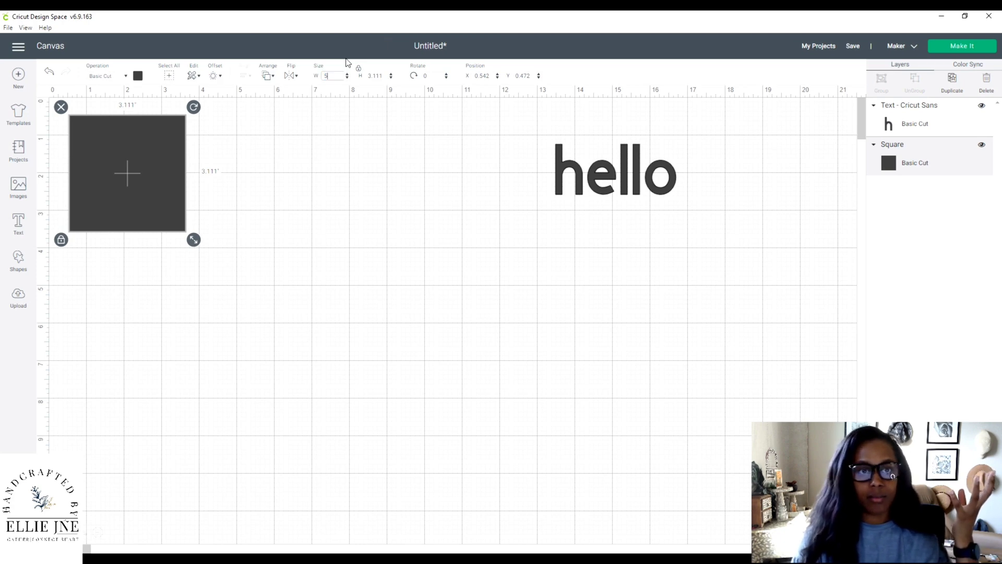
pyautogui.click(341, 65)
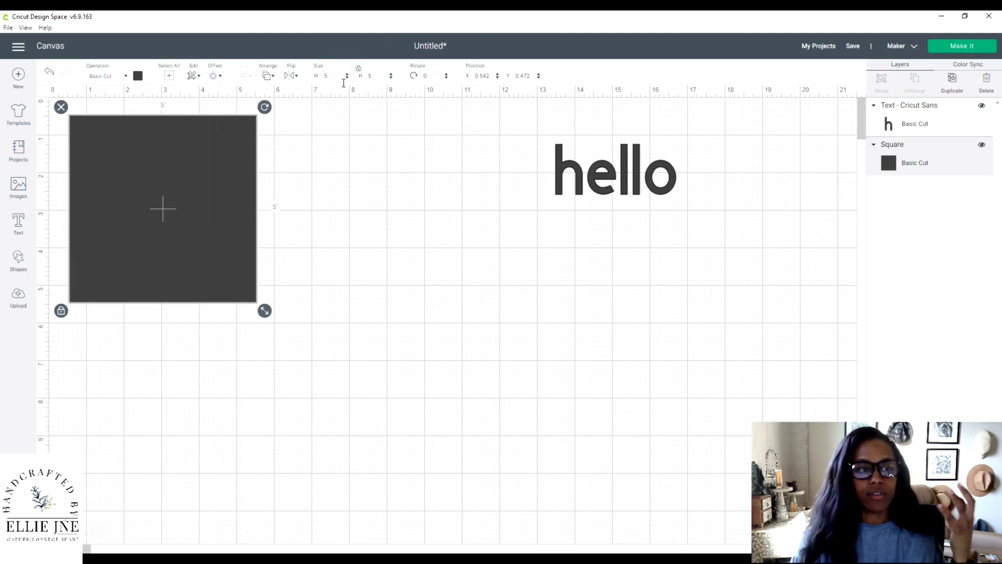
# - Move the square slightly right and down, and lower the "hello" text to about Y 2.2
pyautogui.click(654, 171)
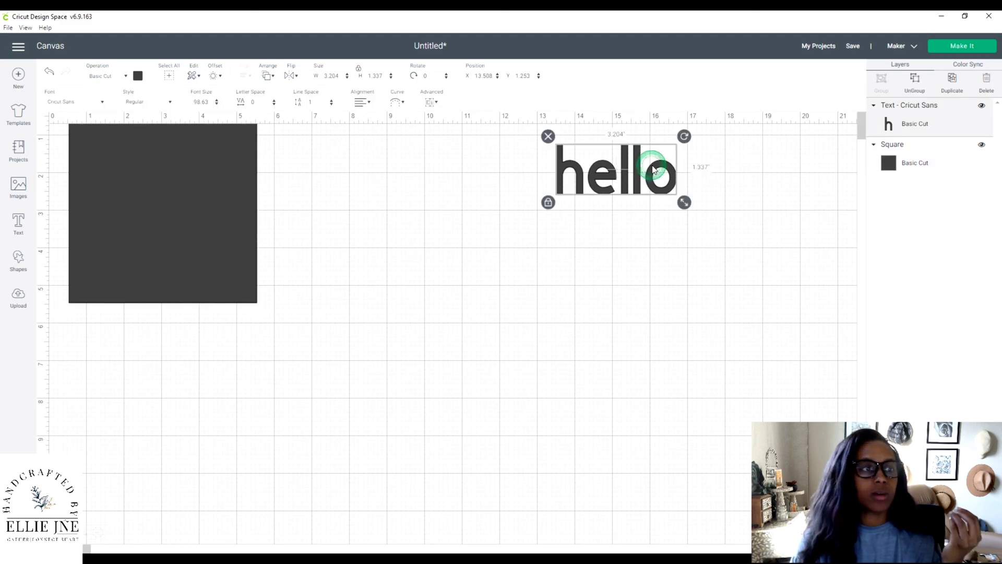
pyautogui.moveTo(251, 205); pyautogui.dragTo(284, 233)
pyautogui.moveTo(600, 179); pyautogui.dragTo(598, 219)
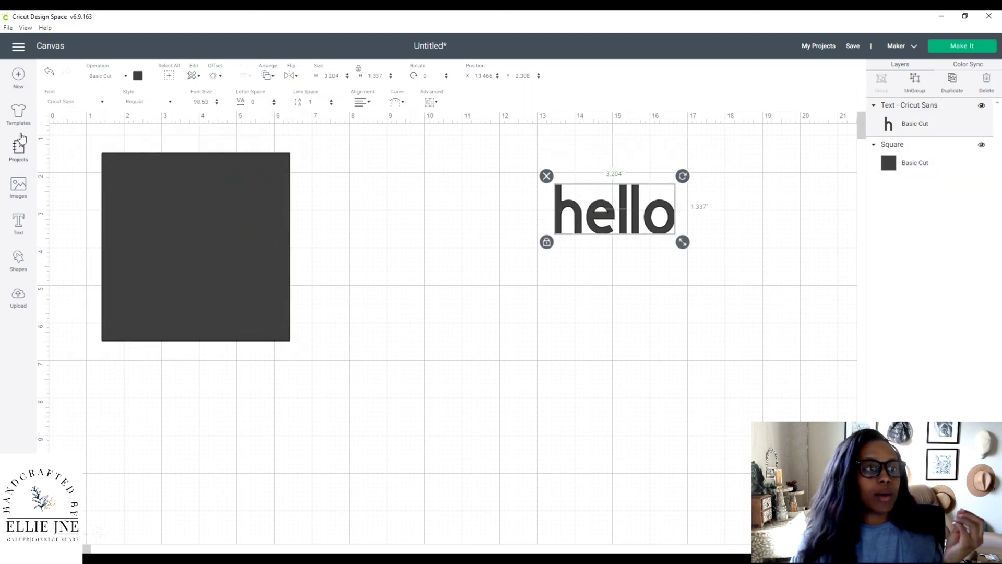
# - Open the image library and clear its Free ownership filter and the "kitchen tools" search term
pyautogui.click(19, 191)
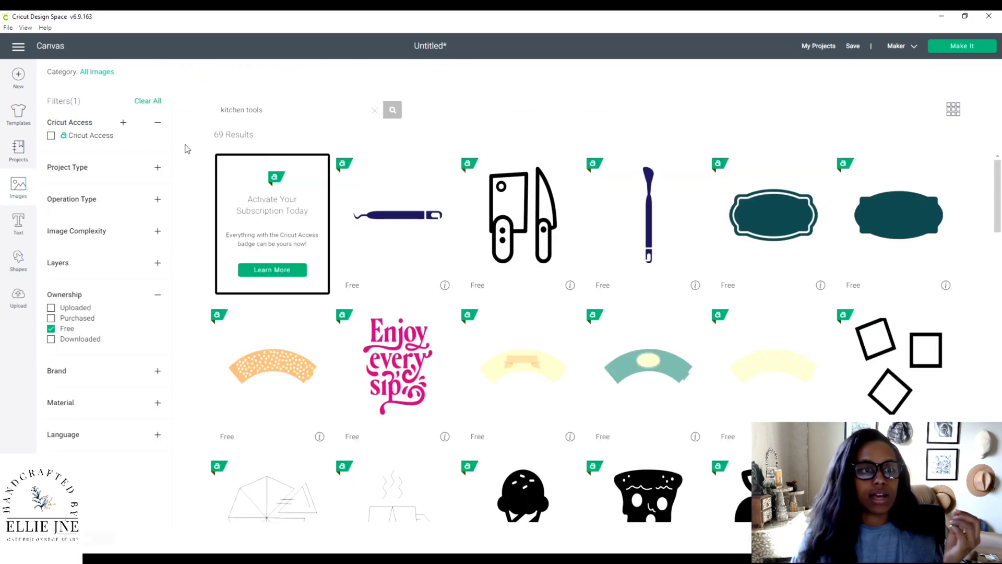
pyautogui.click(50, 328)
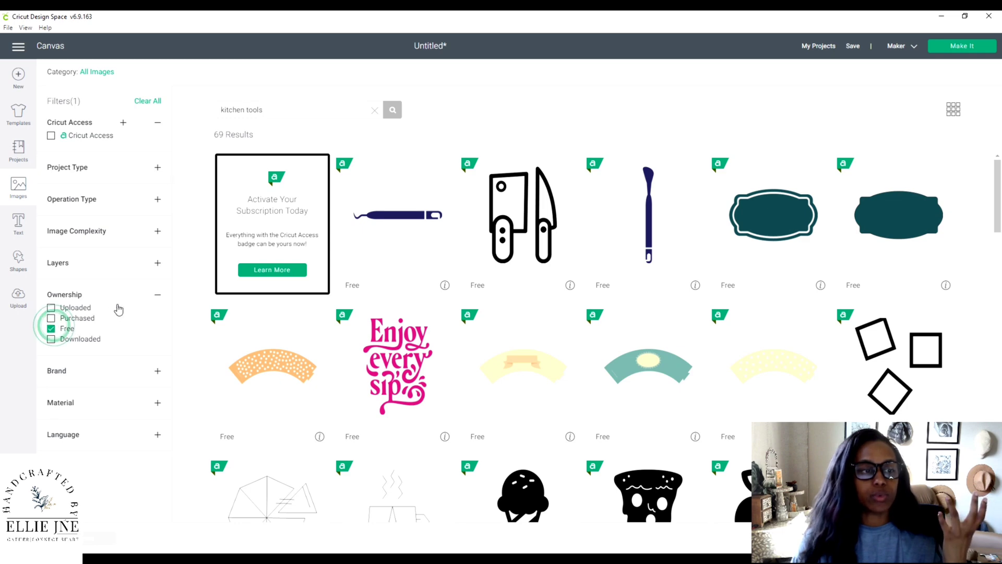
pyautogui.click(158, 298)
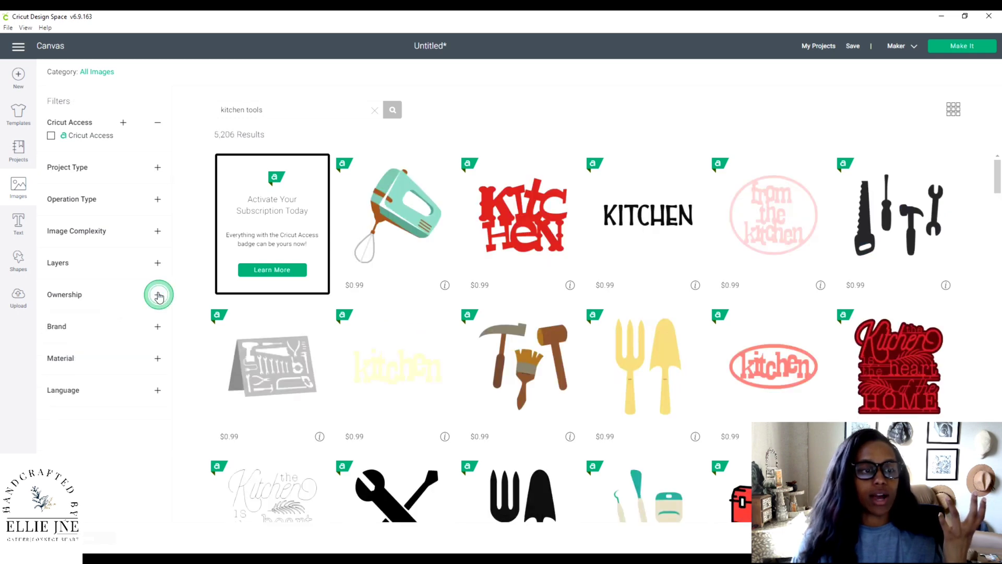
pyautogui.click(375, 111)
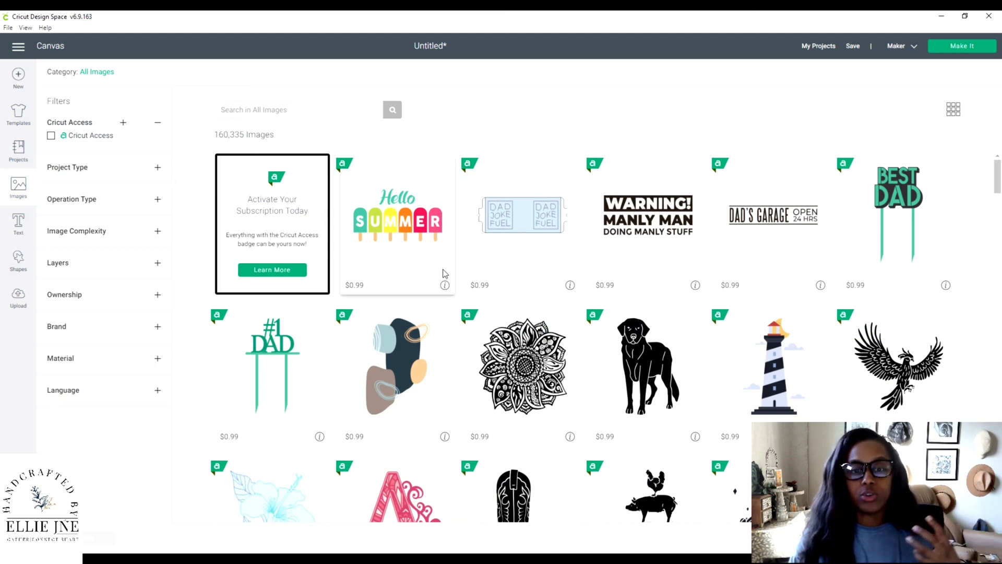
# - Browse the full image library and search it for "kitchen"
pyautogui.scroll(-5, 444, 273)
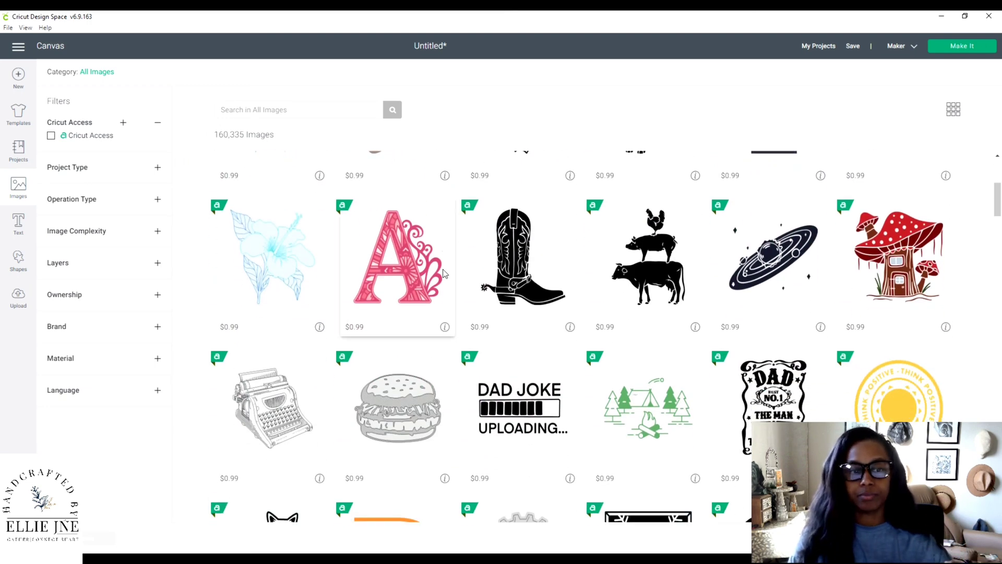
pyautogui.scroll(-20, 444, 273)
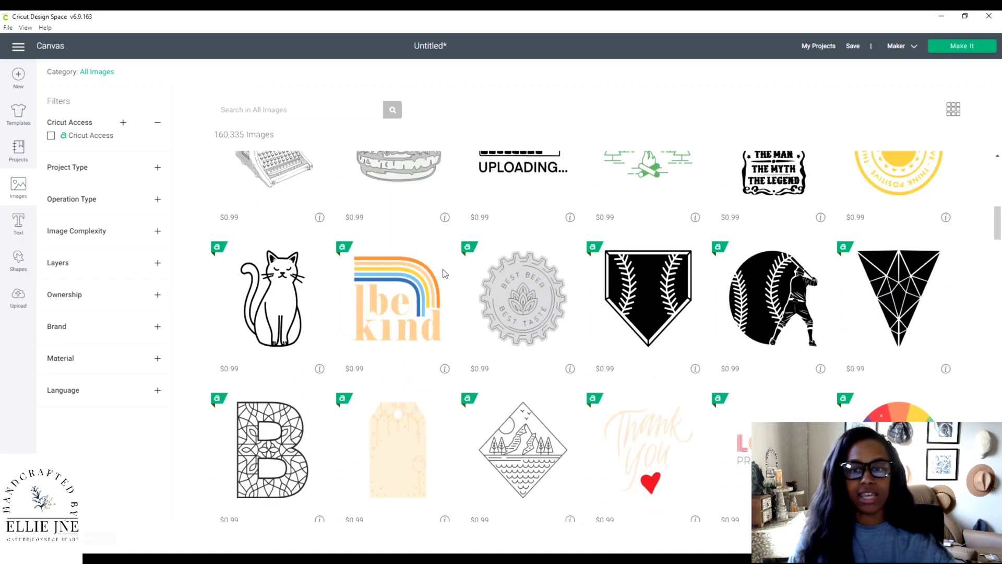
pyautogui.scroll(-10, 444, 273)
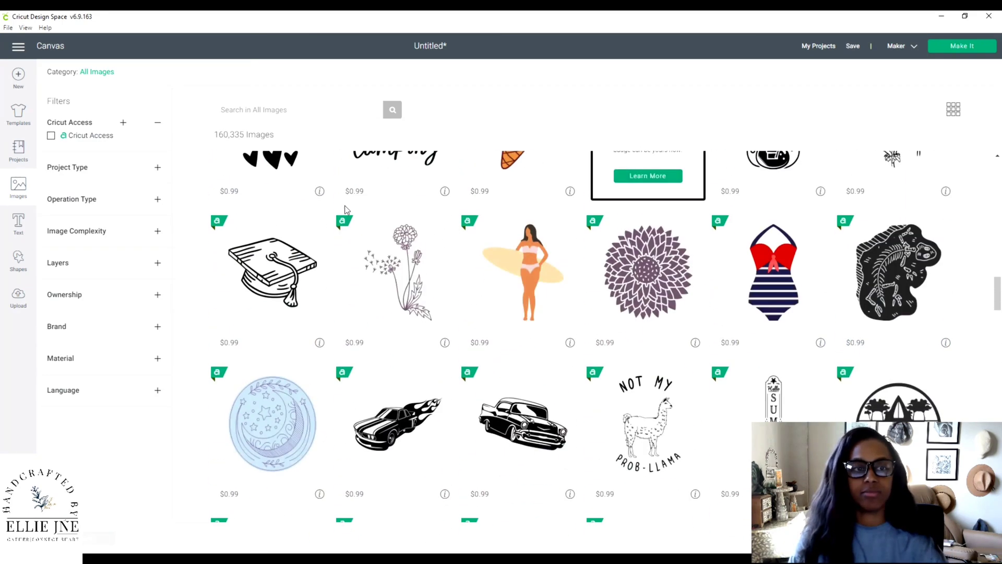
pyautogui.scroll(20, 224, 183)
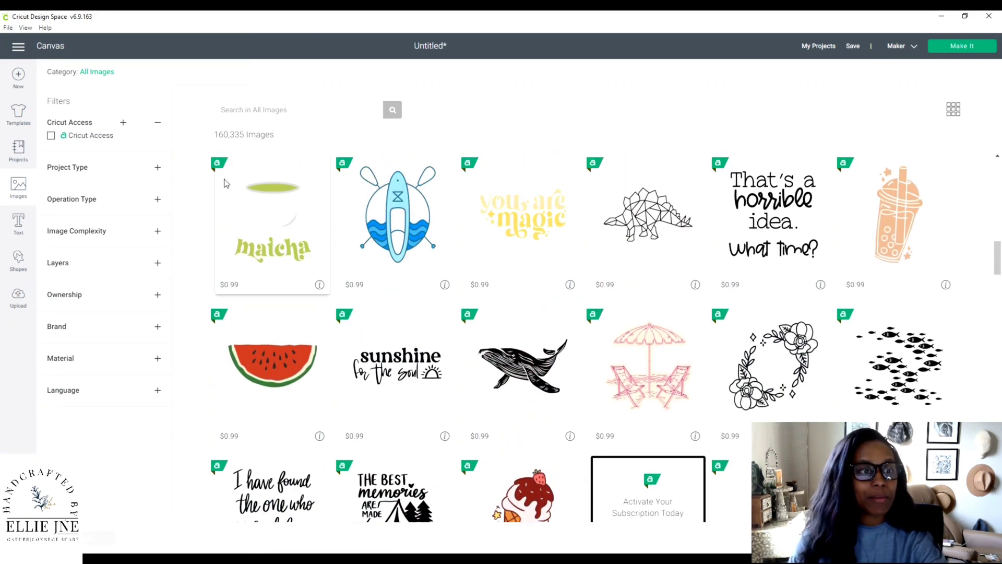
pyautogui.scroll(3, 224, 183)
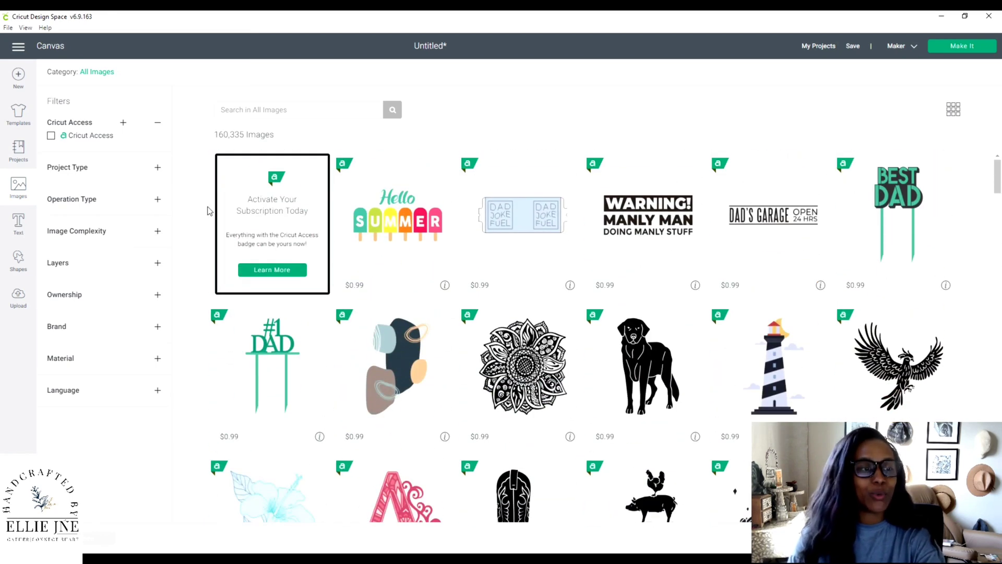
pyautogui.click(265, 105)
pyautogui.write('kit')
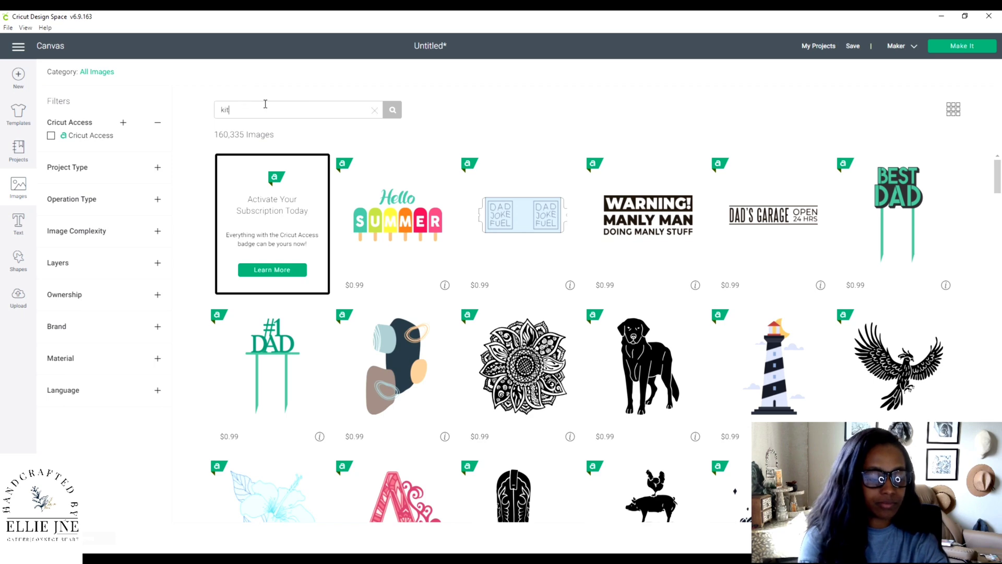
pyautogui.write('chen')
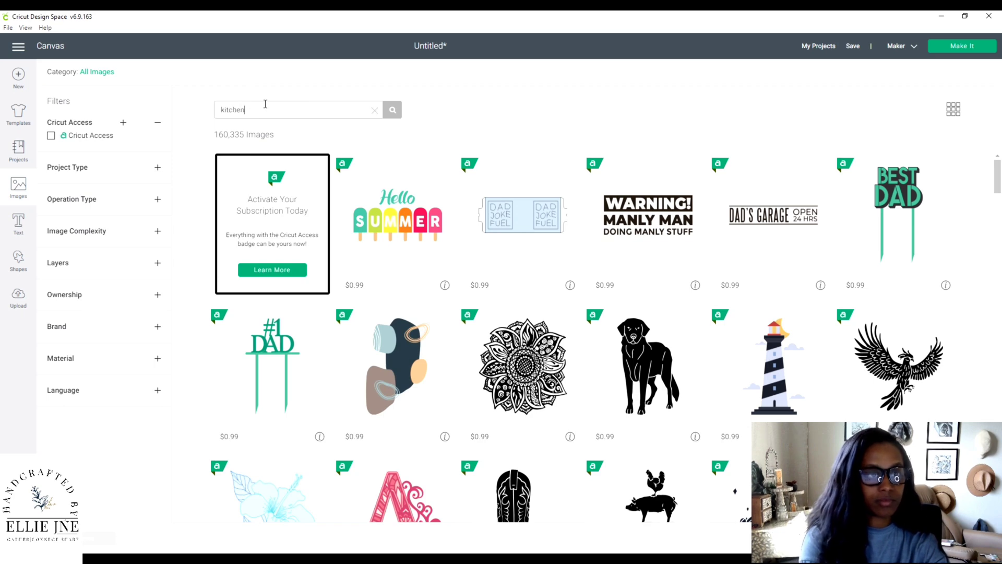
pyautogui.click(386, 114)
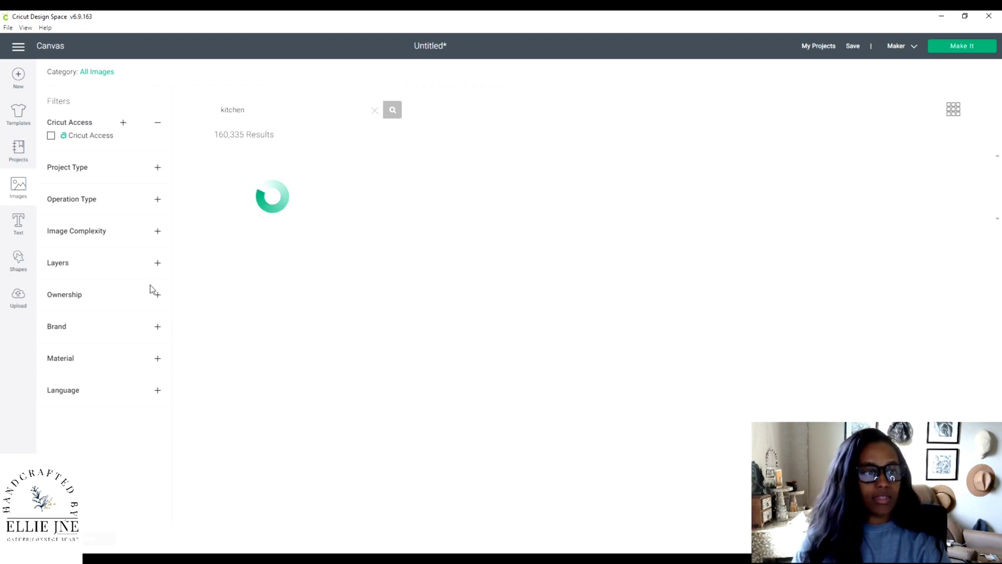
# - Limit the kitchen image results to Free ownership
pyautogui.click(158, 264)
pyautogui.click(157, 316)
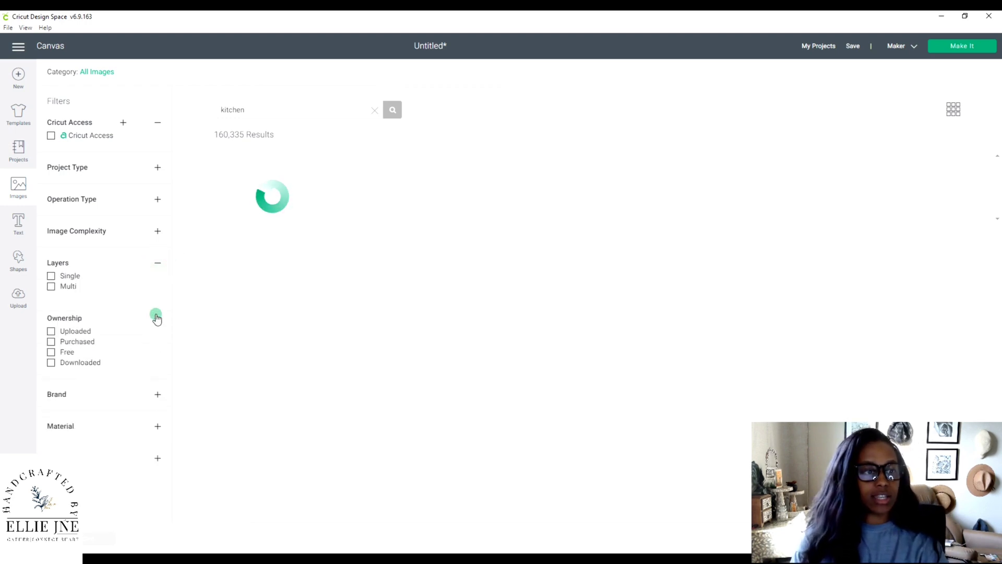
pyautogui.click(159, 264)
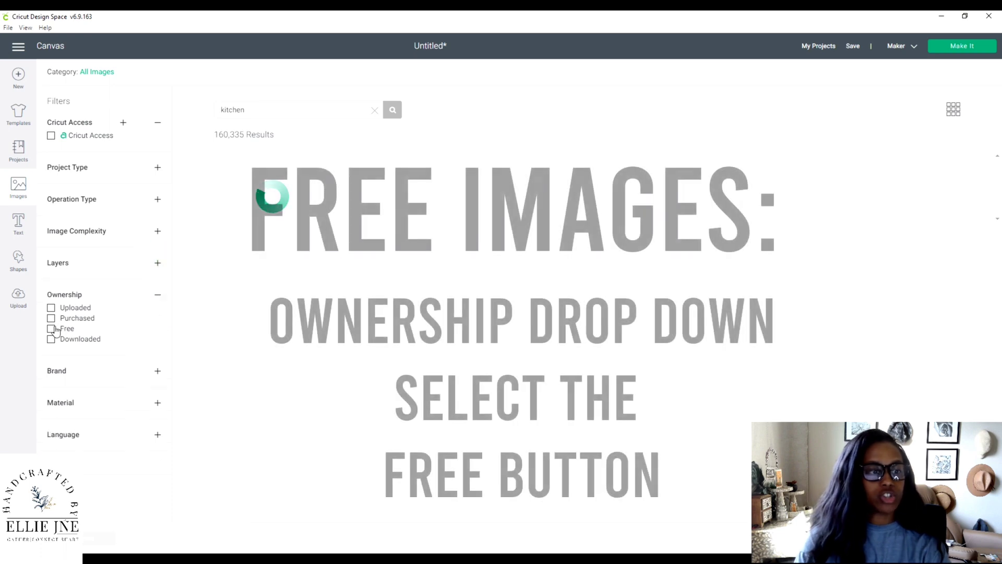
pyautogui.click(50, 328)
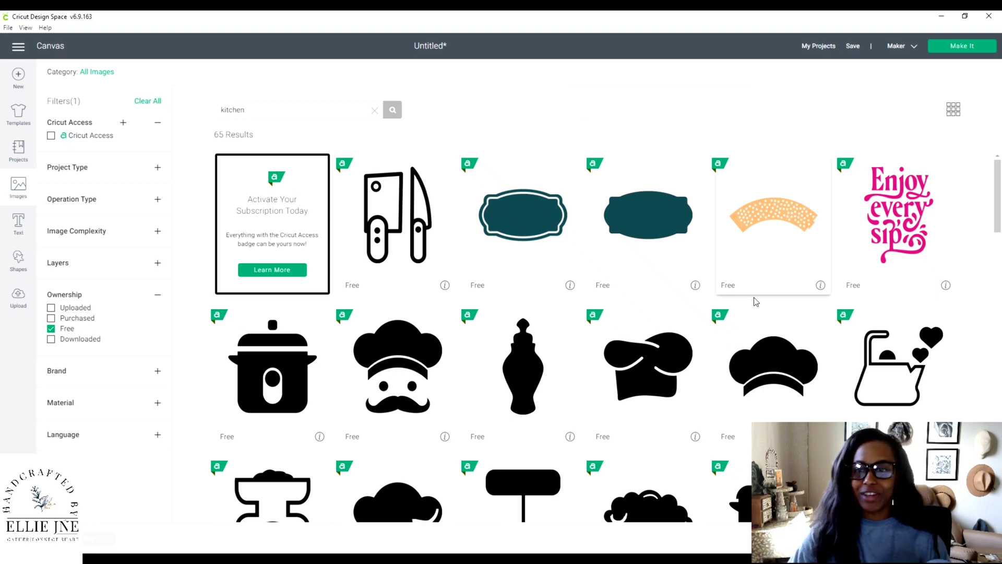
# - Find the free image of a crossed rolling pin and spoon and add it to the canvas
pyautogui.scroll(-3, 835, 224)
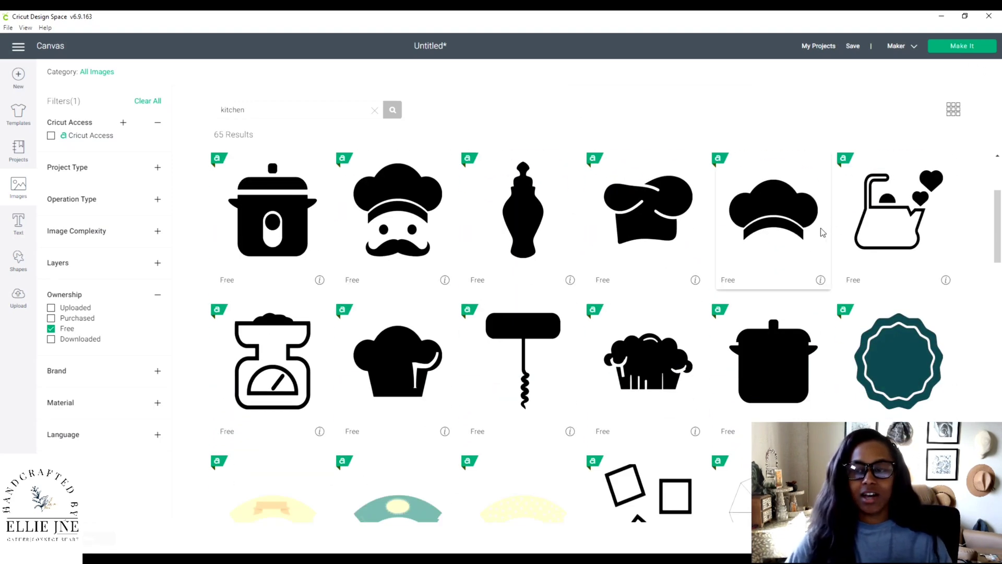
pyautogui.scroll(-2, 808, 272)
pyautogui.scroll(-6, 736, 280)
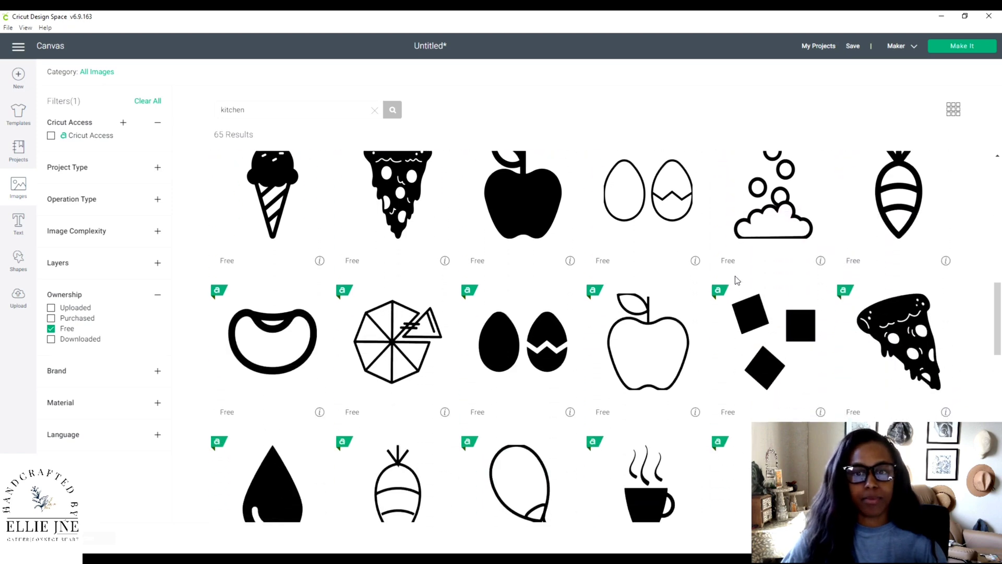
pyautogui.scroll(-8, 735, 280)
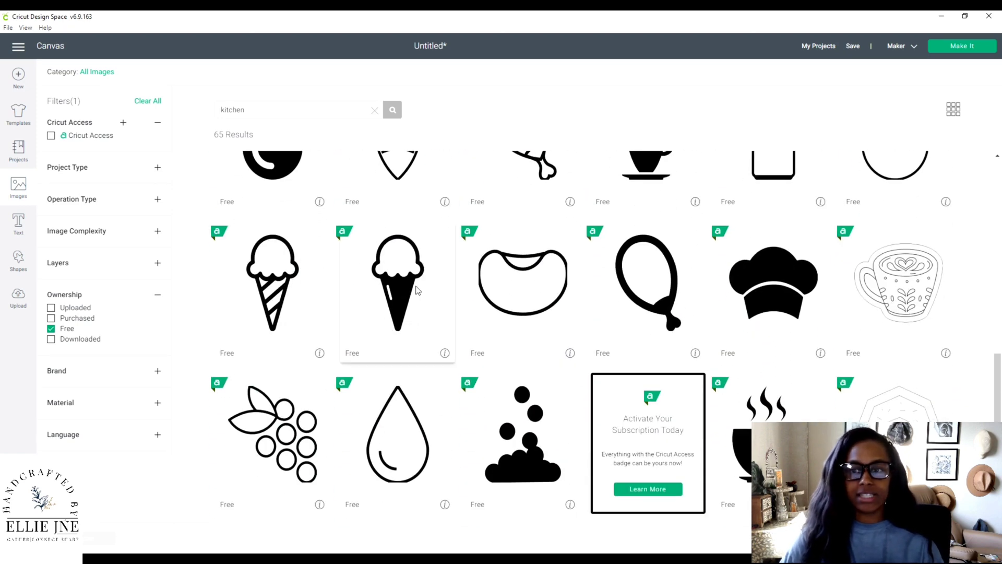
pyautogui.scroll(-8, 531, 275)
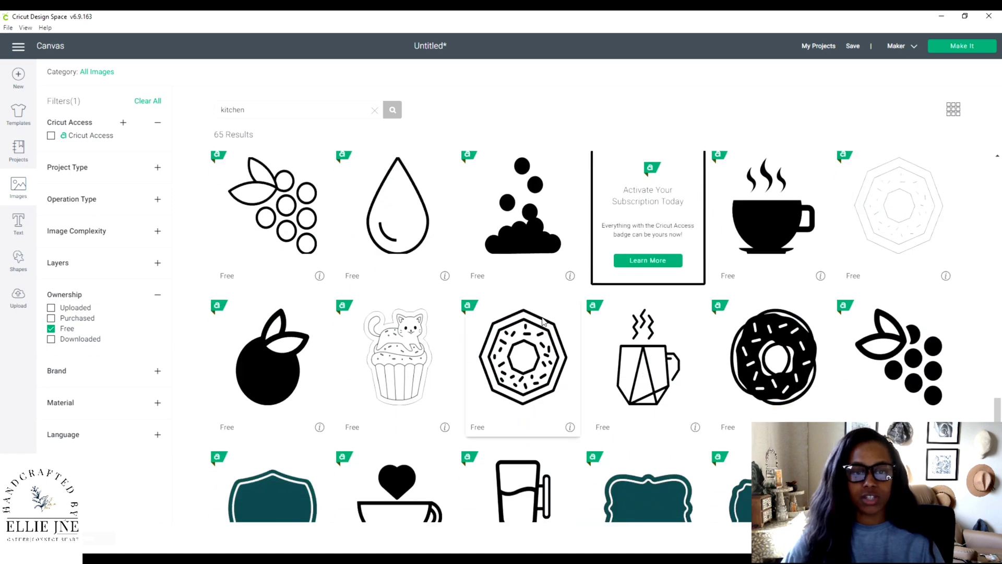
pyautogui.scroll(5, 521, 346)
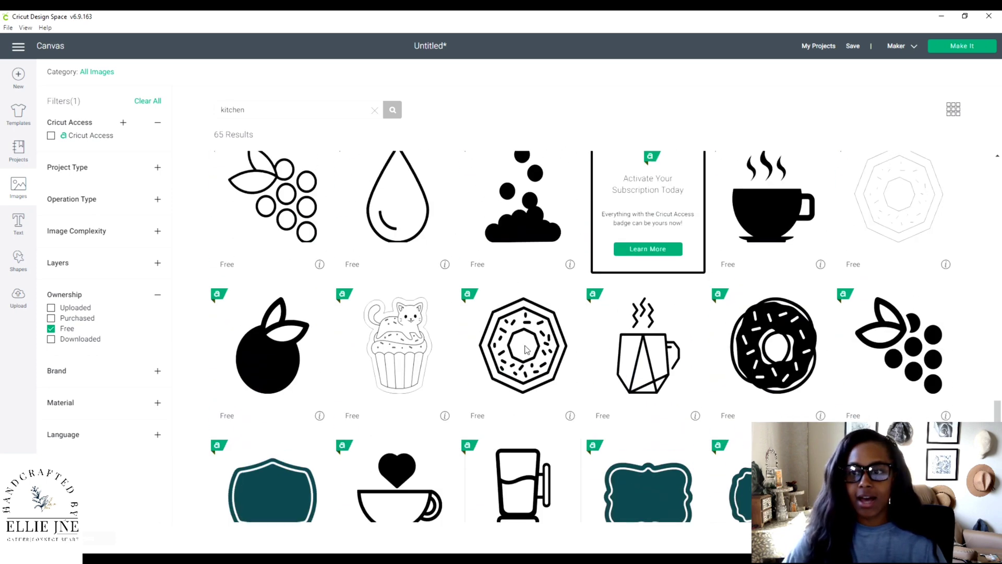
pyautogui.scroll(-5, 660, 335)
pyautogui.click(870, 292)
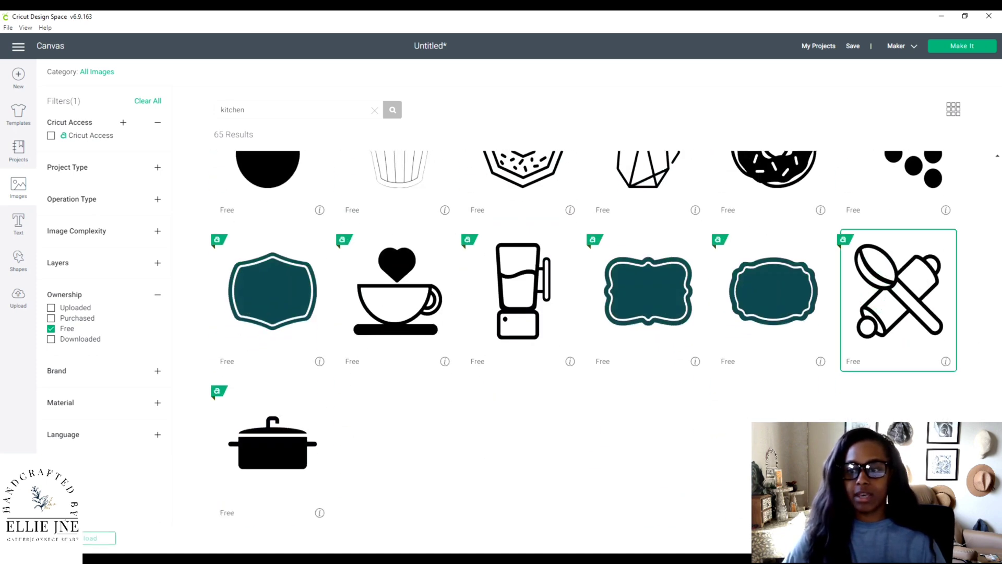
pyautogui.click(960, 543)
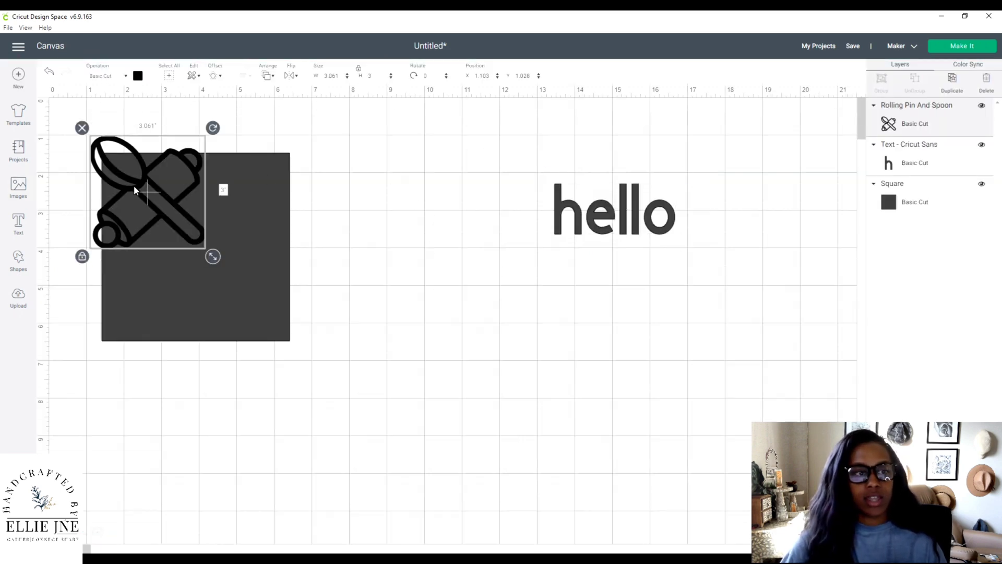
# - Enlarge the rolling pin and spoon image to about 4.6 inches wide and place it between the square and "hello"
pyautogui.moveTo(135, 190); pyautogui.dragTo(155, 214)
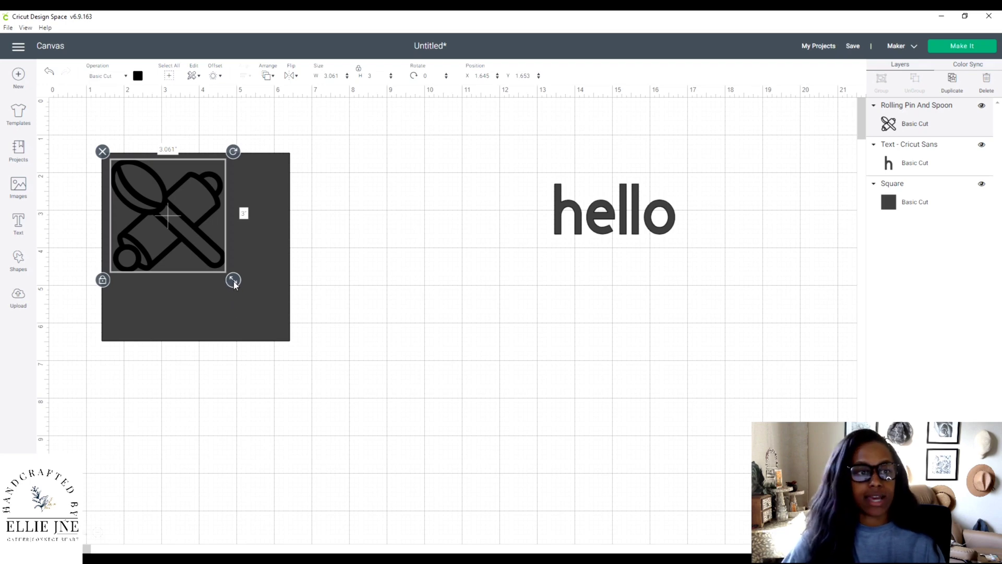
pyautogui.moveTo(233, 282); pyautogui.dragTo(290, 339)
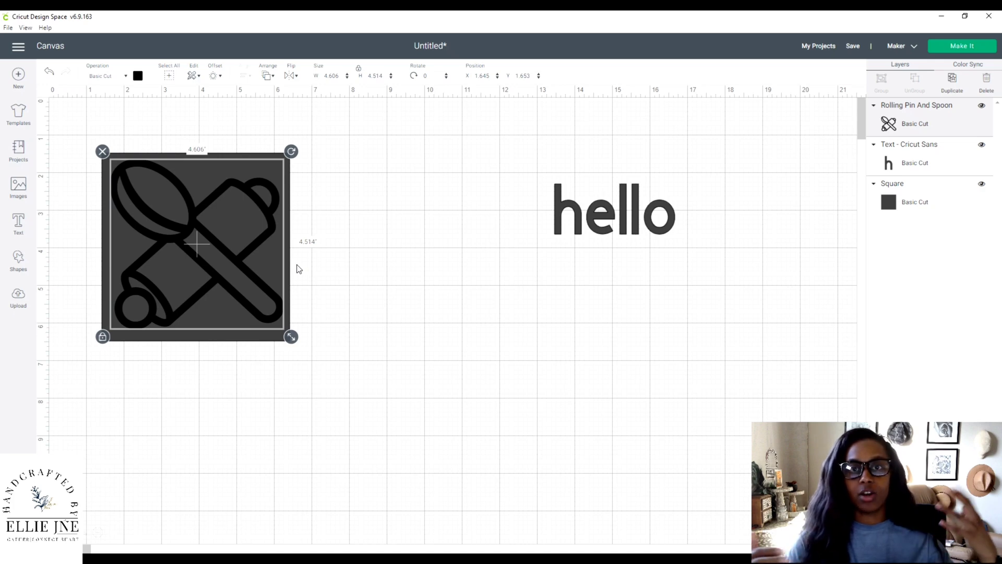
pyautogui.moveTo(282, 200); pyautogui.dragTo(523, 204)
pyautogui.click(190, 193)
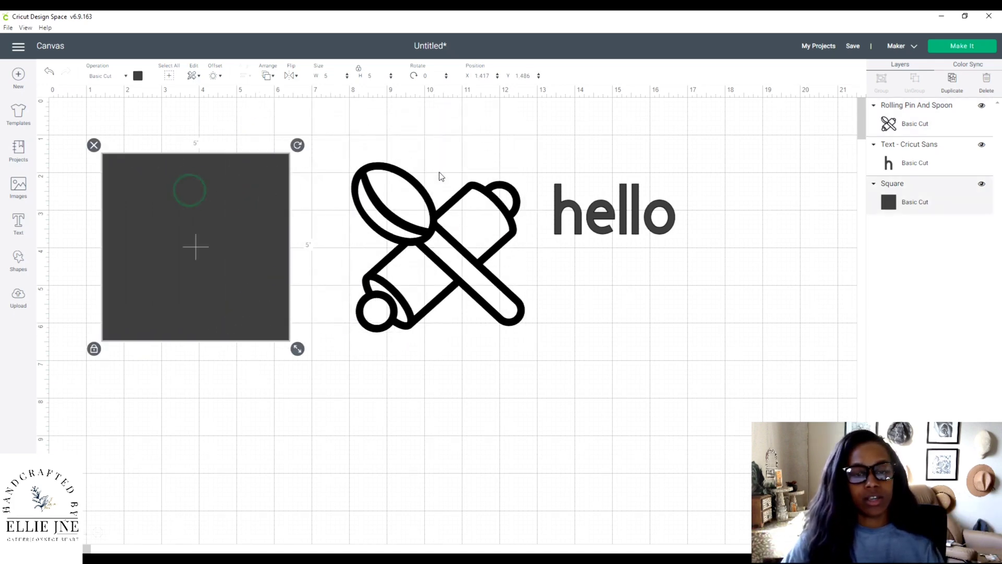
pyautogui.click(447, 199)
pyautogui.moveTo(450, 223); pyautogui.dragTo(522, 204)
# - Add a circle about 0.58 inches wide inside the square's upper-left corner
pyautogui.click(18, 258)
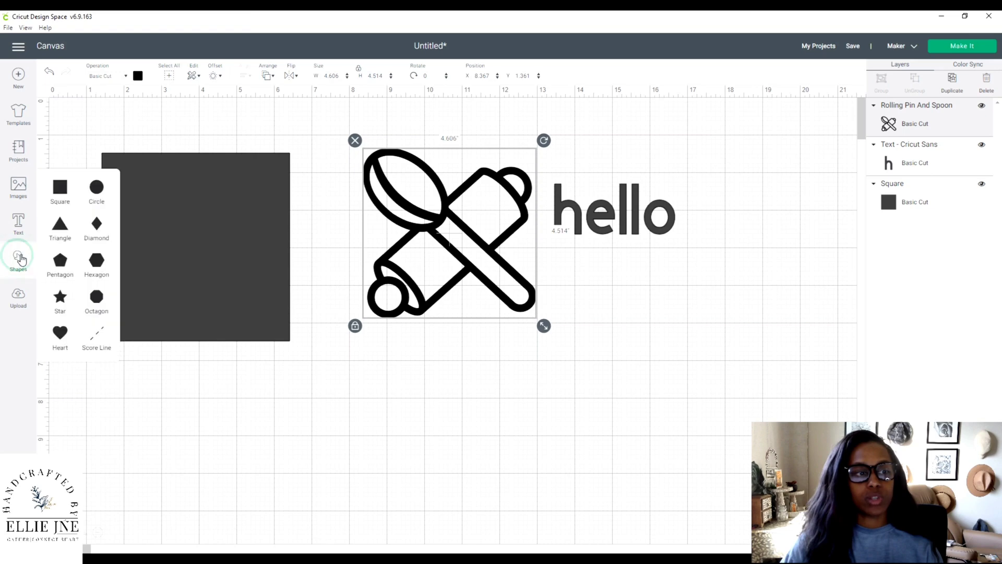
pyautogui.click(96, 191)
pyautogui.moveTo(132, 190); pyautogui.dragTo(172, 224)
pyautogui.moveTo(224, 288); pyautogui.dragTo(146, 196)
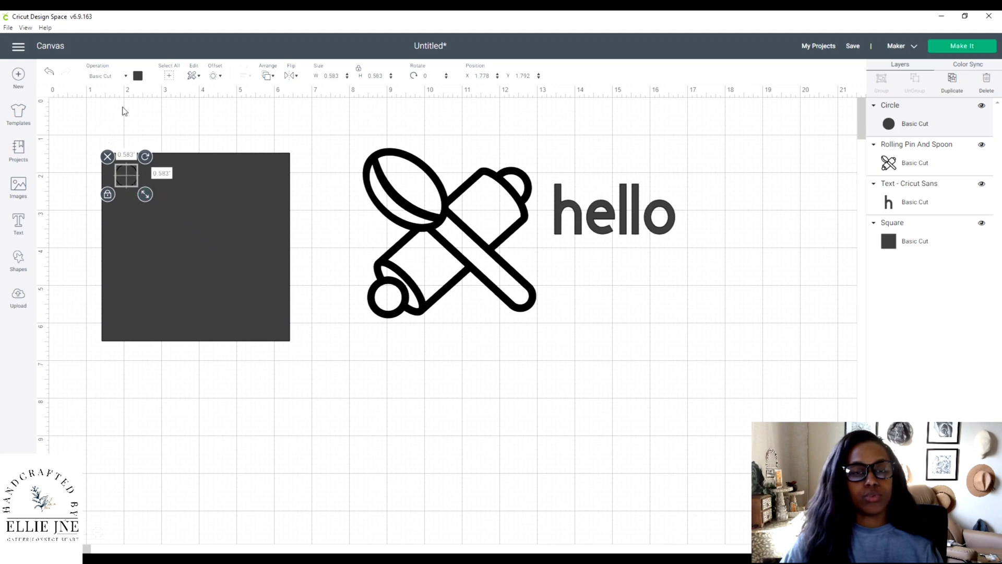
# - Duplicate the small circle six times
pyautogui.click(953, 80)
pyautogui.click(953, 80)
pyautogui.click(953, 80)
pyautogui.click(952, 80)
pyautogui.click(952, 80)
pyautogui.click(953, 79)
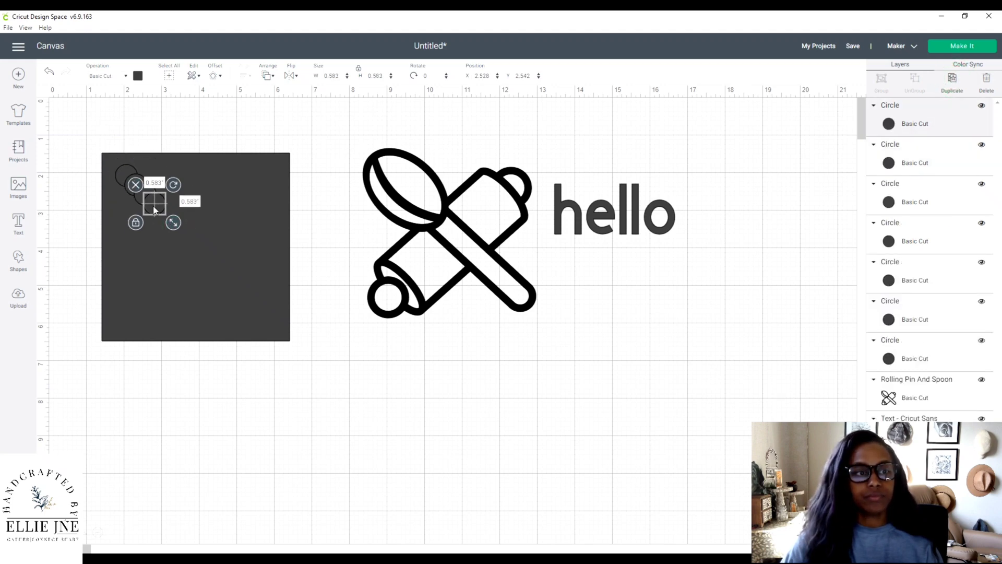
# - Spread the seven circles into a loose vertical column running down the square's left side and below its lower edge
pyautogui.moveTo(155, 210); pyautogui.dragTo(130, 284)
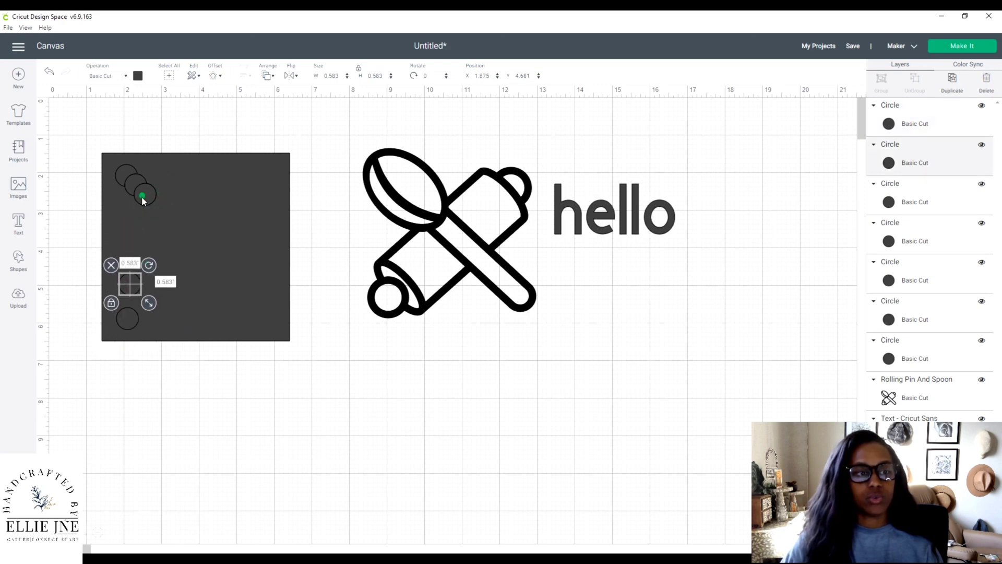
pyautogui.moveTo(144, 200); pyautogui.dragTo(126, 248)
pyautogui.moveTo(139, 195); pyautogui.dragTo(127, 351)
pyautogui.moveTo(134, 189); pyautogui.dragTo(120, 401)
pyautogui.moveTo(122, 232); pyautogui.dragTo(125, 228)
pyautogui.click(121, 393)
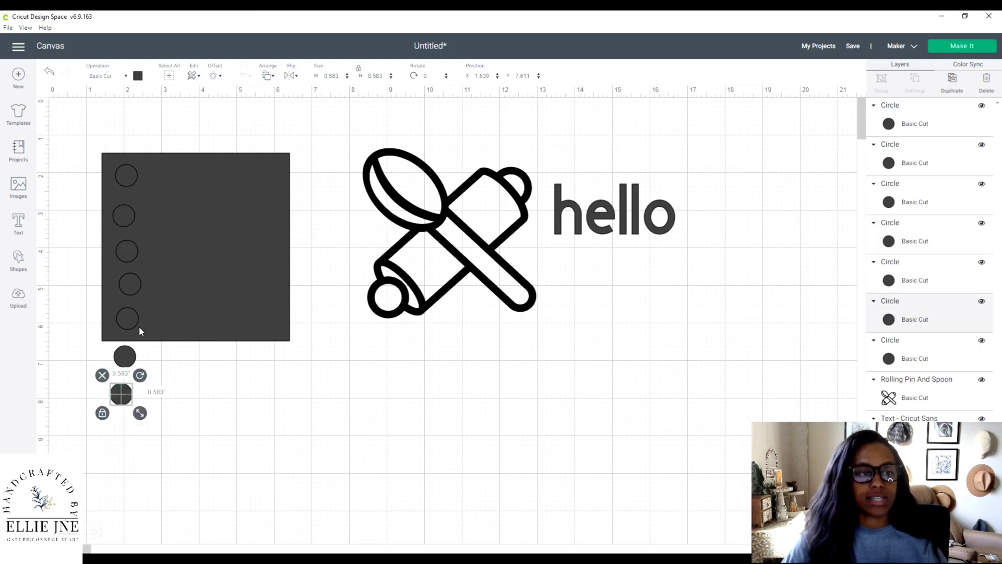
# - Align the square and all seven circles with Center Horizontally
pyautogui.moveTo(84, 155); pyautogui.dragTo(142, 422)
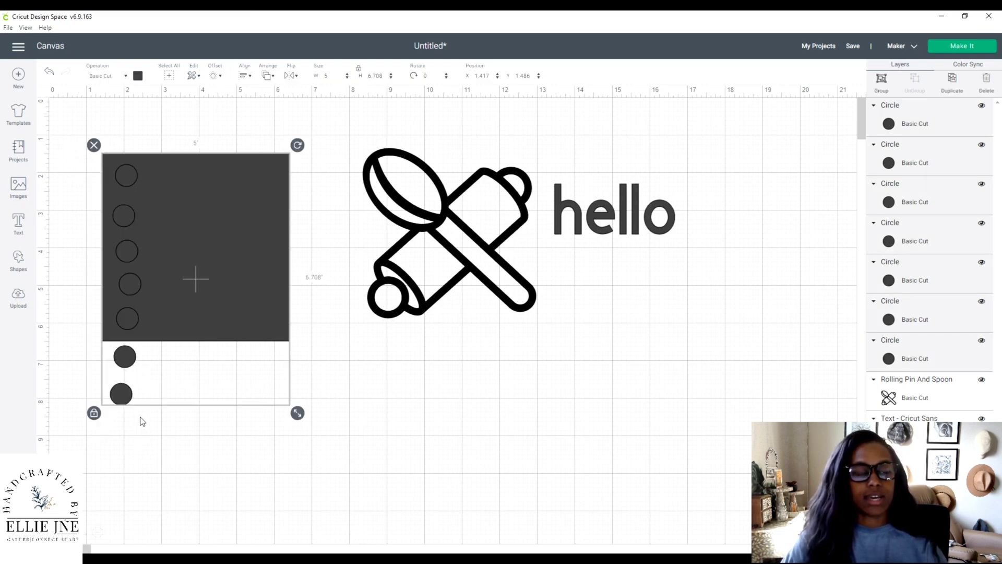
pyautogui.click(248, 77)
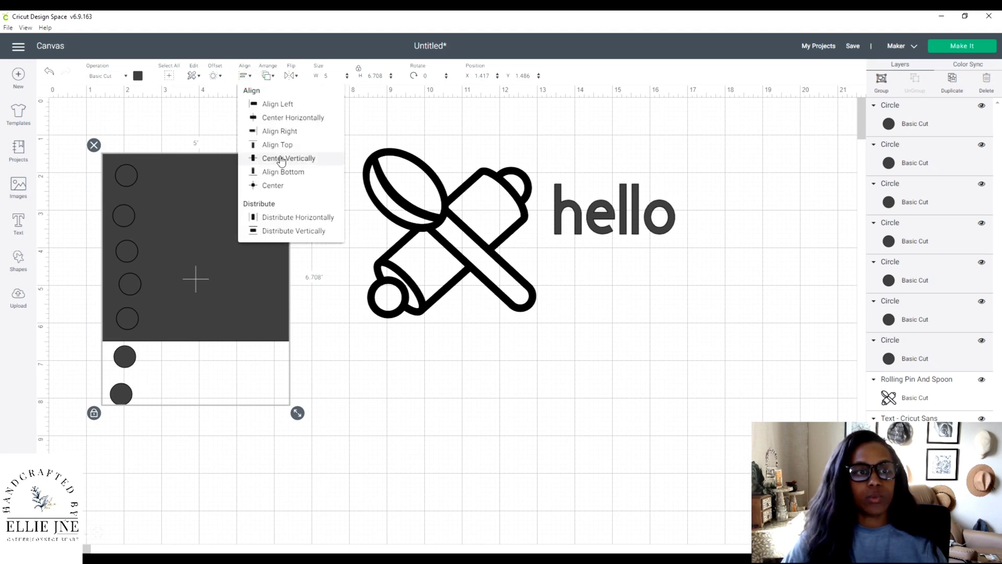
pyautogui.click(284, 118)
pyautogui.click(252, 134)
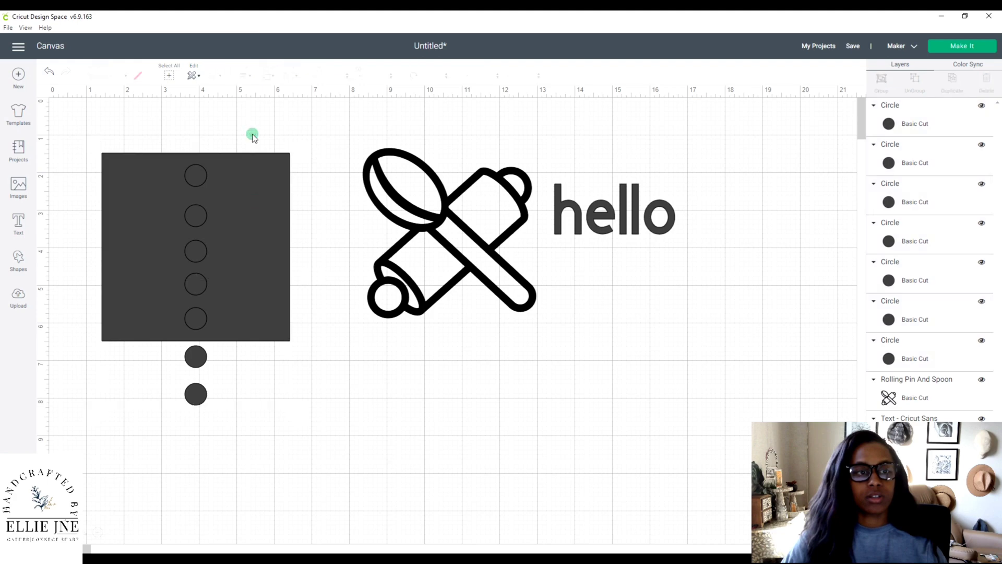
# - Shrink the column of circles to fit inside the square, slightly off its center, and place the square at about X 1.5, Y 1.3
pyautogui.moveTo(253, 172); pyautogui.dragTo(461, 325)
pyautogui.moveTo(155, 155); pyautogui.dragTo(206, 313)
pyautogui.moveTo(357, 400); pyautogui.dragTo(155, 251)
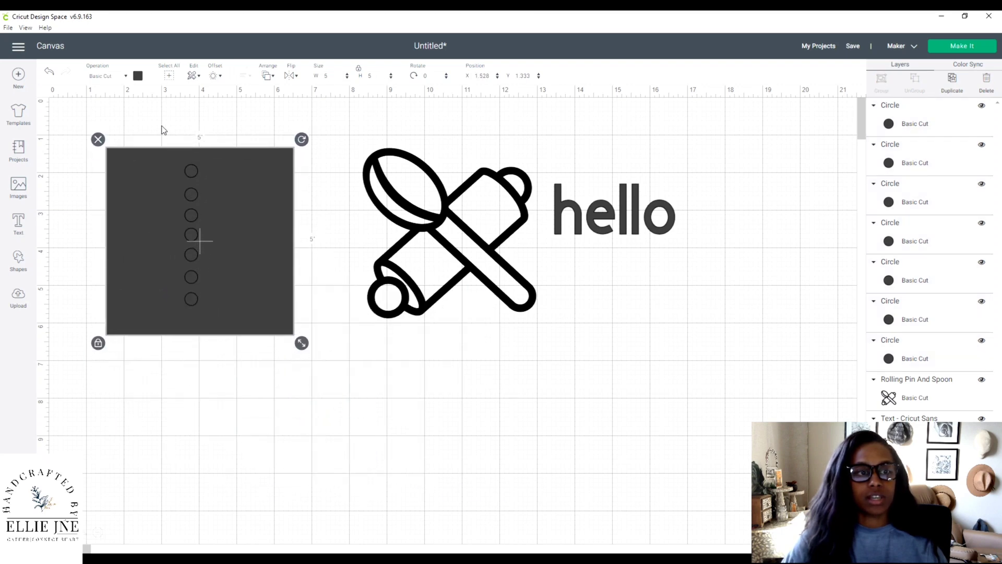
# - Slice the topmost circle out of the square and move the cut square to about X 3.2, Y 4.9
pyautogui.moveTo(160, 124); pyautogui.dragTo(238, 353)
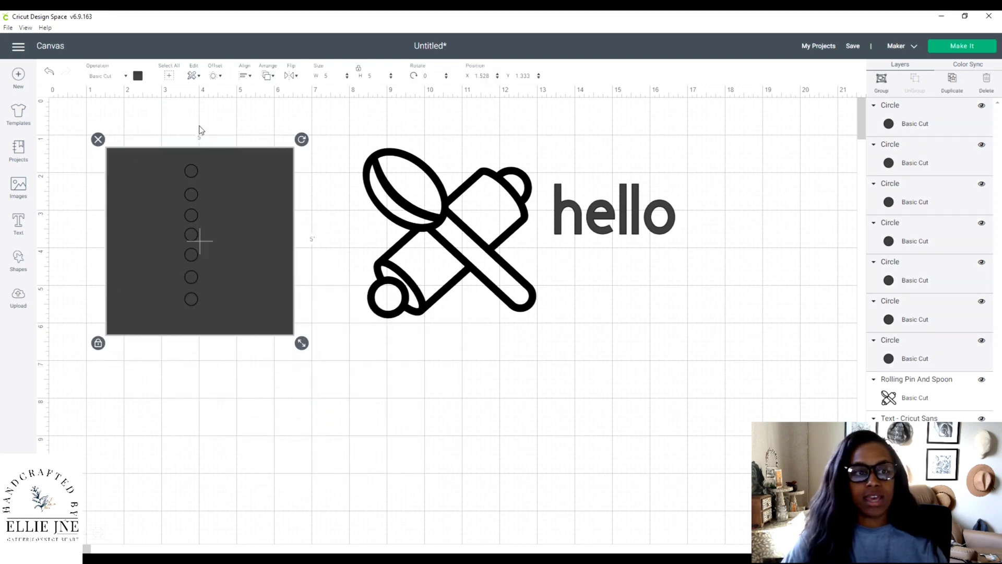
pyautogui.moveTo(163, 111); pyautogui.dragTo(242, 351)
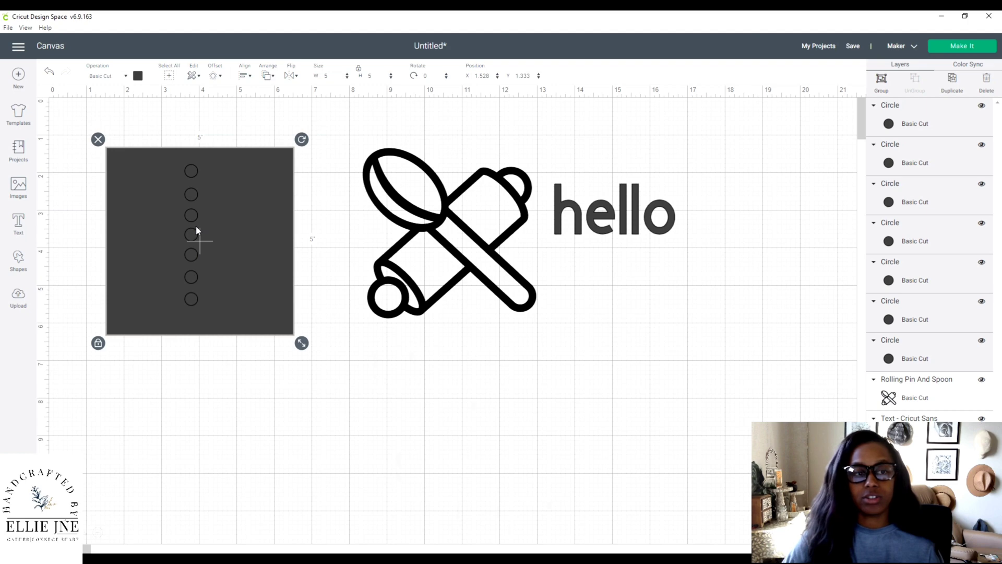
pyautogui.moveTo(181, 119); pyautogui.dragTo(216, 178)
pyautogui.click(882, 546)
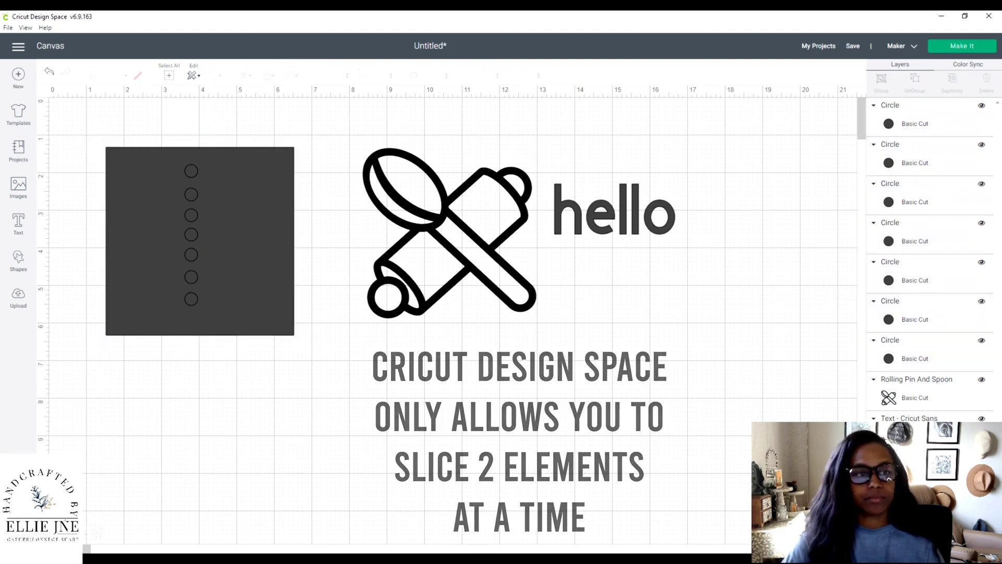
pyautogui.moveTo(233, 273); pyautogui.dragTo(293, 407)
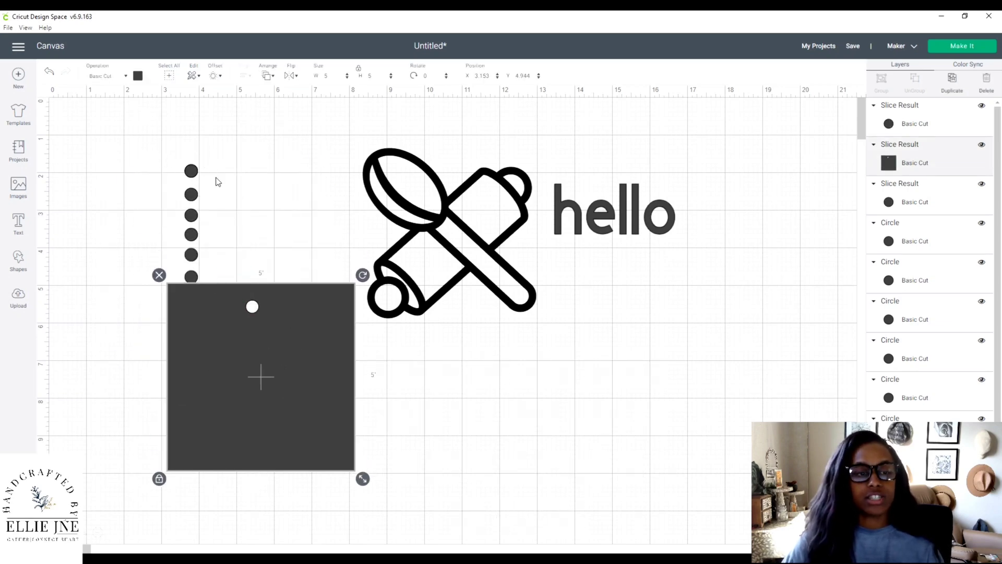
# - Undo the single-circle slice and move the square off the circles to about X 4.2, Y 5.4
pyautogui.hotkey('ctrl', 'z')
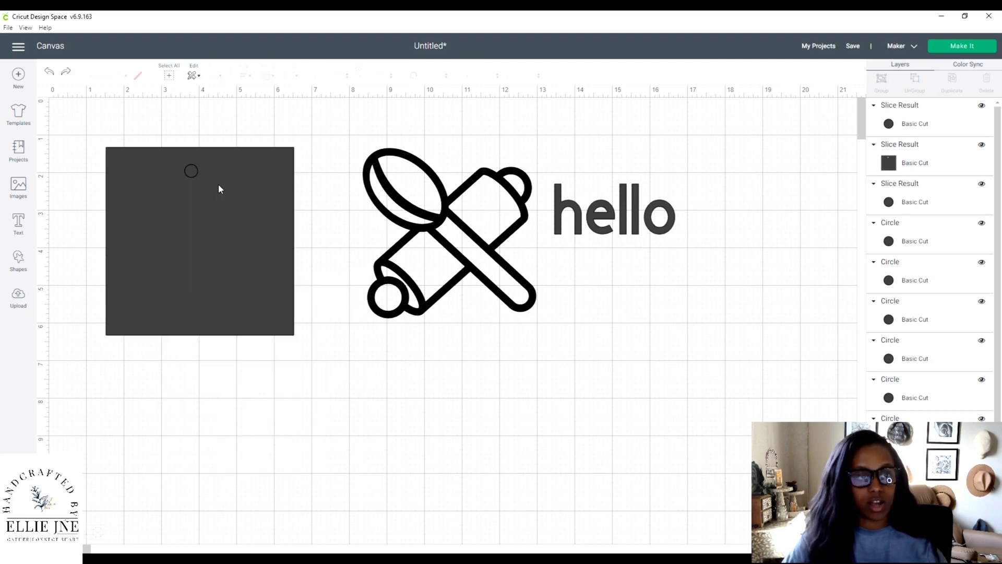
pyautogui.hotkey('ctrl', 'z')
pyautogui.moveTo(245, 171); pyautogui.dragTo(270, 322)
pyautogui.moveTo(214, 339); pyautogui.dragTo(274, 337)
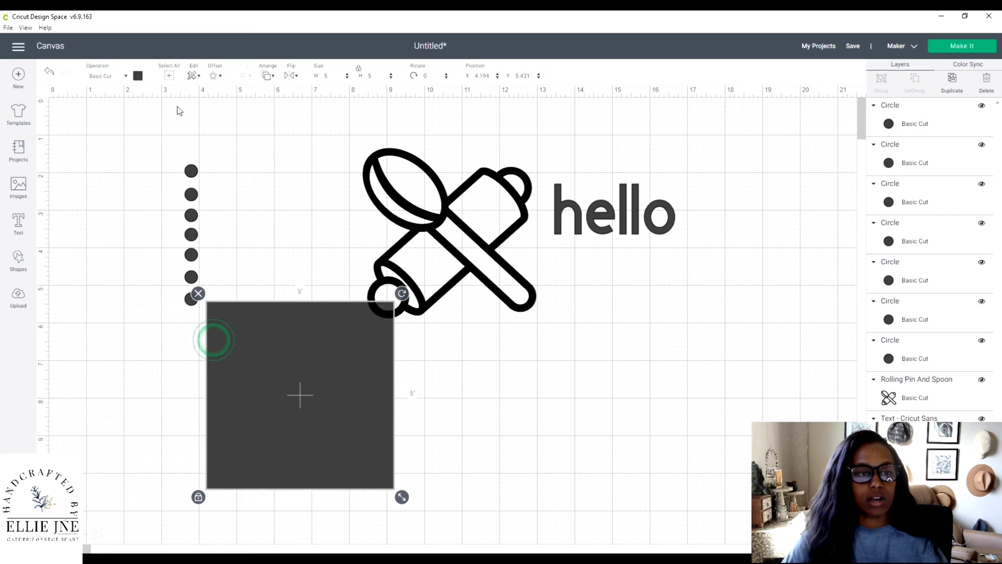
# - Weld the column of seven circles into one shape
pyautogui.moveTo(159, 150); pyautogui.dragTo(198, 315)
pyautogui.moveTo(185, 259); pyautogui.dragTo(295, 357)
pyautogui.moveTo(146, 152); pyautogui.dragTo(204, 312)
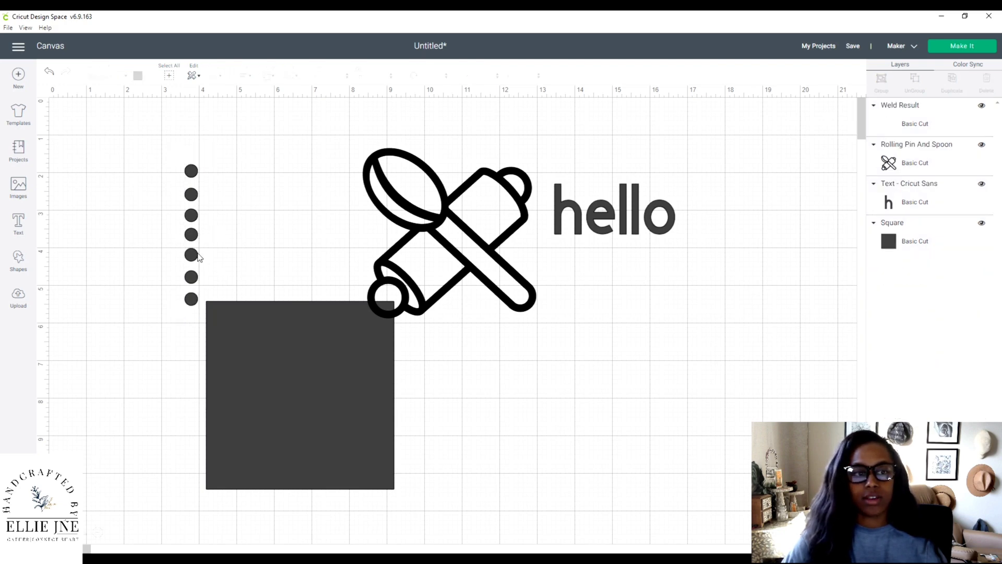
# - Position the square with the welded circles inside it at about X 2.4, Y 3.0, and slice the two
pyautogui.moveTo(195, 255); pyautogui.dragTo(295, 407)
pyautogui.moveTo(262, 253); pyautogui.dragTo(231, 308)
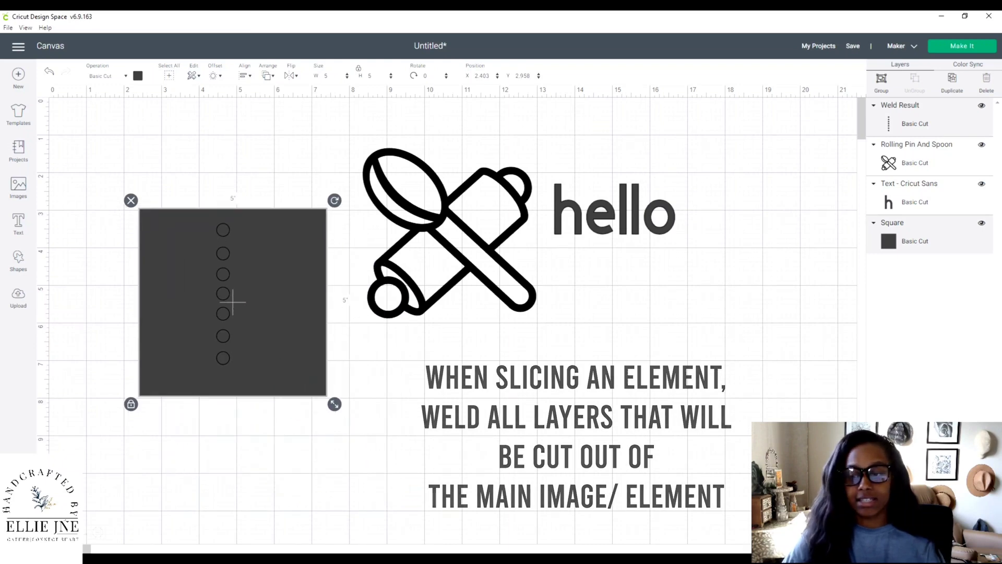
pyautogui.click(268, 203)
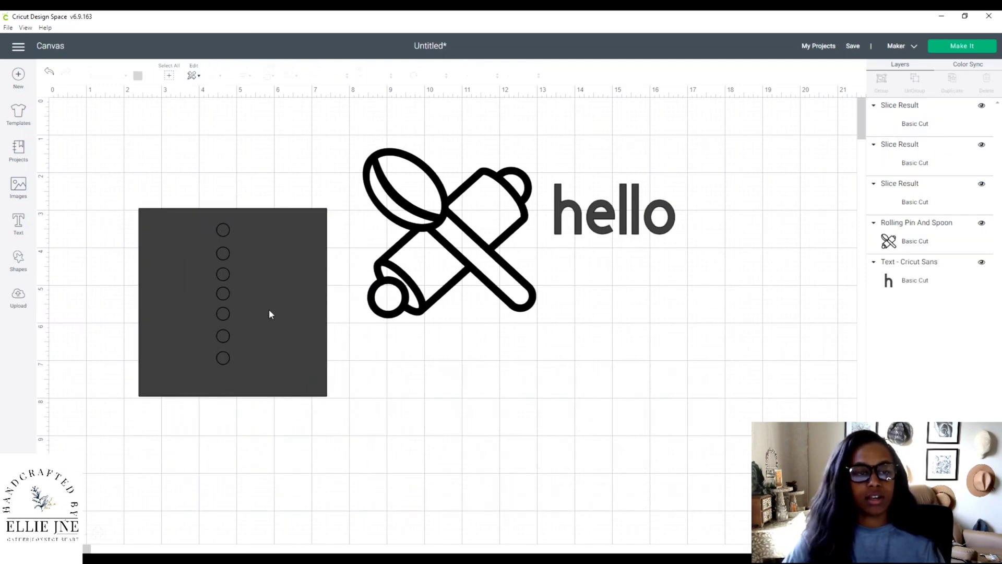
# - Shift the sliced square over the leftover circles to about X 2.9, Y 2.7 so its holes sit beside them
pyautogui.moveTo(261, 265); pyautogui.dragTo(273, 245)
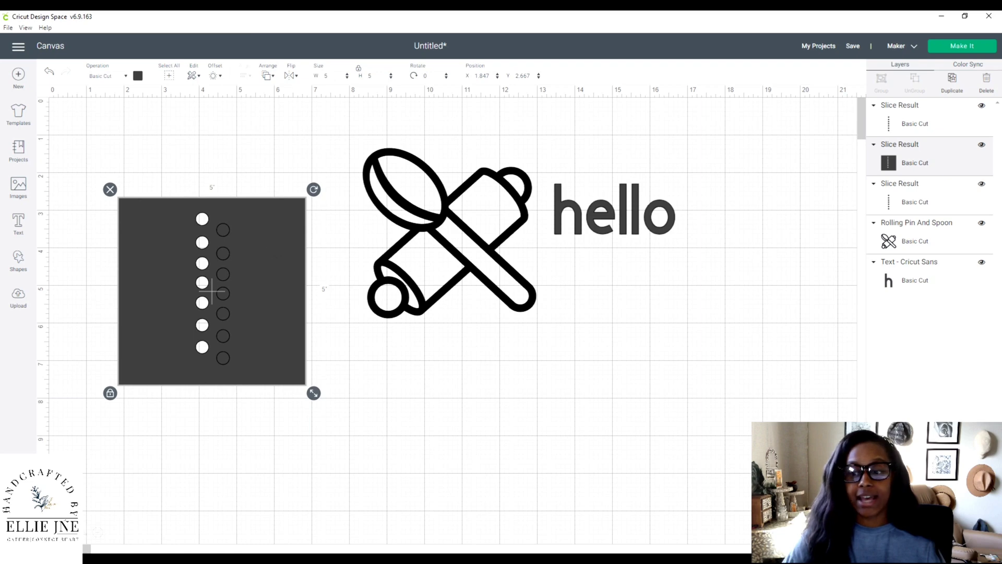
pyautogui.moveTo(264, 300)
pyautogui.mouseDown()
pyautogui.moveTo(285, 338)
pyautogui.moveTo(267, 299)
pyautogui.moveTo(299, 307)
pyautogui.moveTo(283, 300)
pyautogui.mouseUp()
pyautogui.click(170, 133)
pyautogui.moveTo(193, 157); pyautogui.dragTo(303, 392)
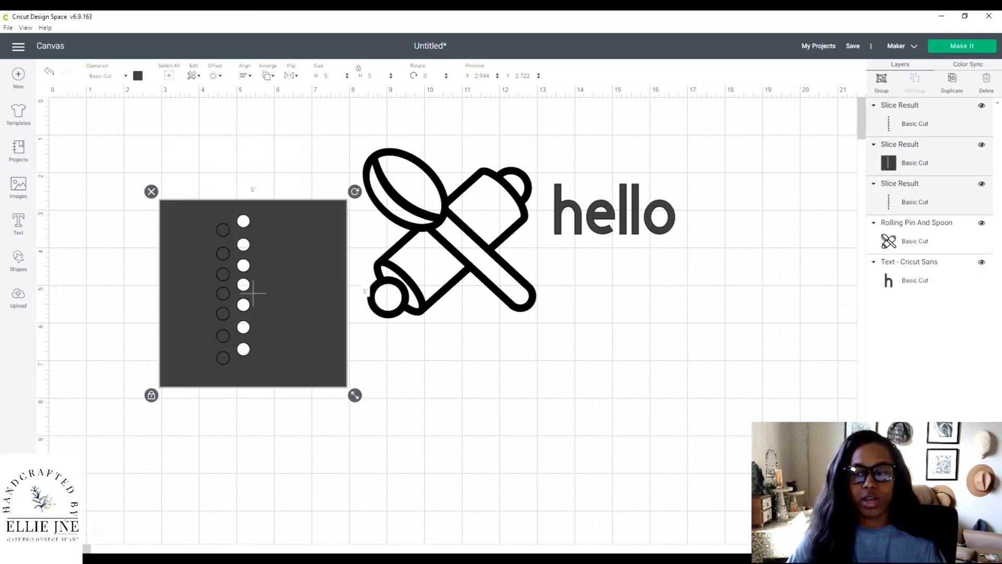
pyautogui.click(273, 210)
pyautogui.click(209, 163)
pyautogui.click(204, 222)
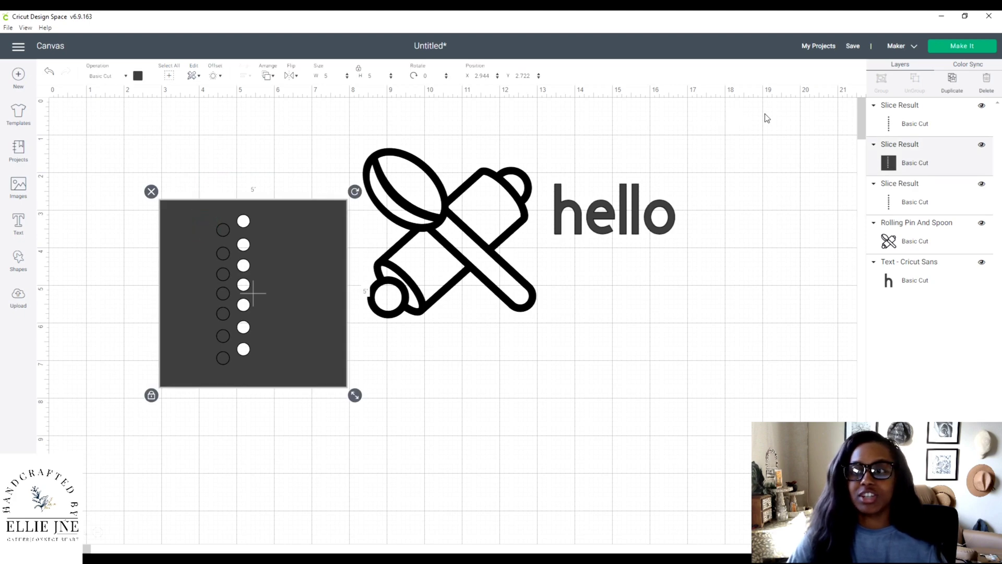
# - Slice the leftover circle column out of the square again and move the cut square to about X 9.1, Y 6.1
pyautogui.keyDown('shift'); pyautogui.click(898, 119); pyautogui.keyUp('shift')
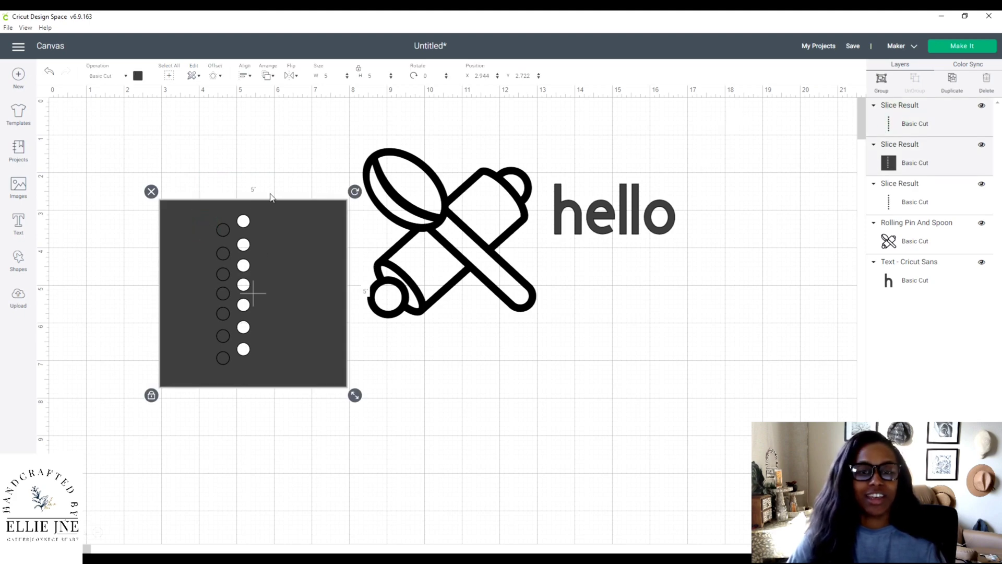
pyautogui.click(881, 538)
pyautogui.click(264, 288)
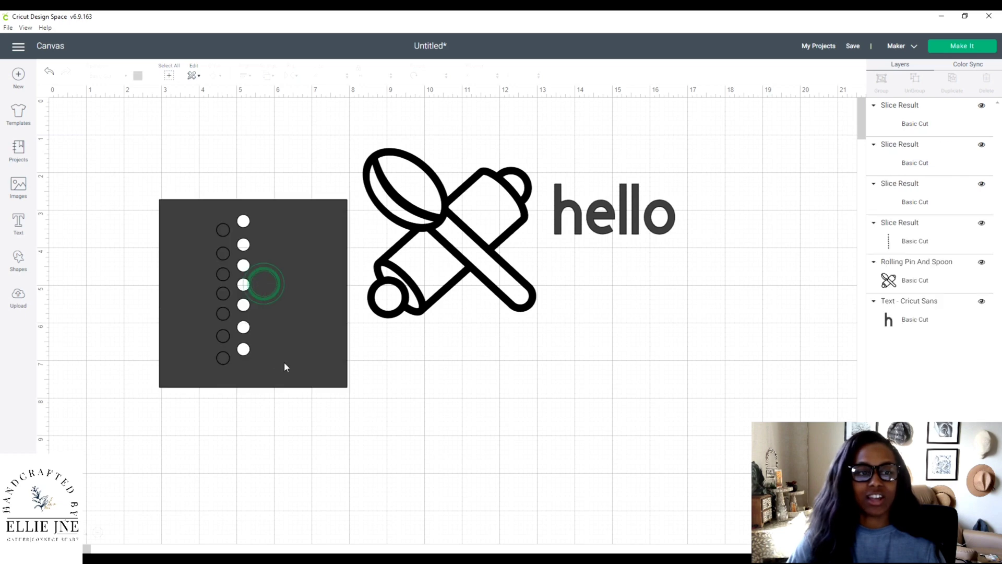
pyautogui.moveTo(312, 313); pyautogui.dragTo(555, 431)
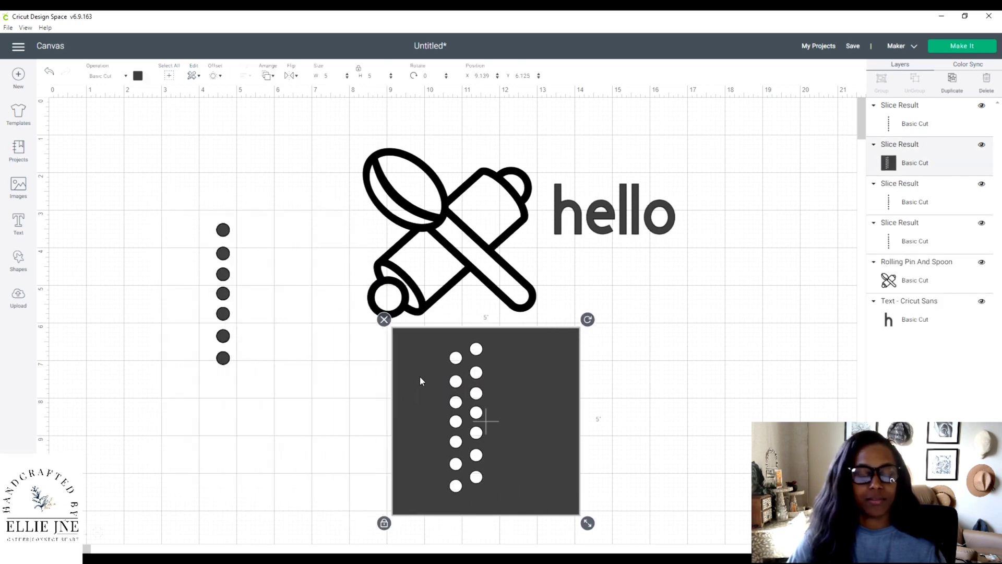
# - Undo the slices, weld, moves and circle resizing back to the loose column of larger circles beside the square
pyautogui.click(47, 76)
pyautogui.click(47, 76)
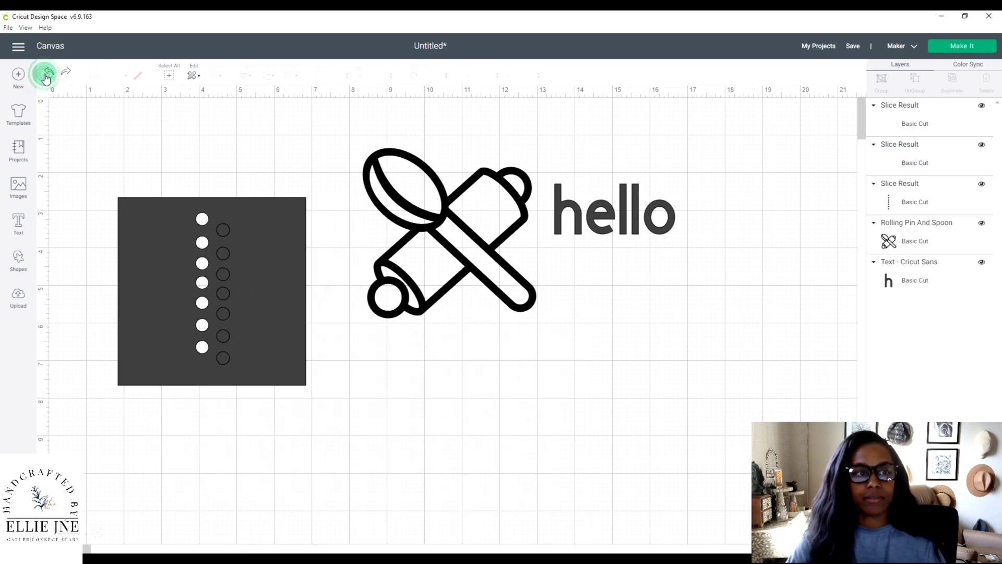
pyautogui.click(46, 76)
pyautogui.click(47, 76)
pyautogui.click(47, 75)
pyautogui.click(47, 75)
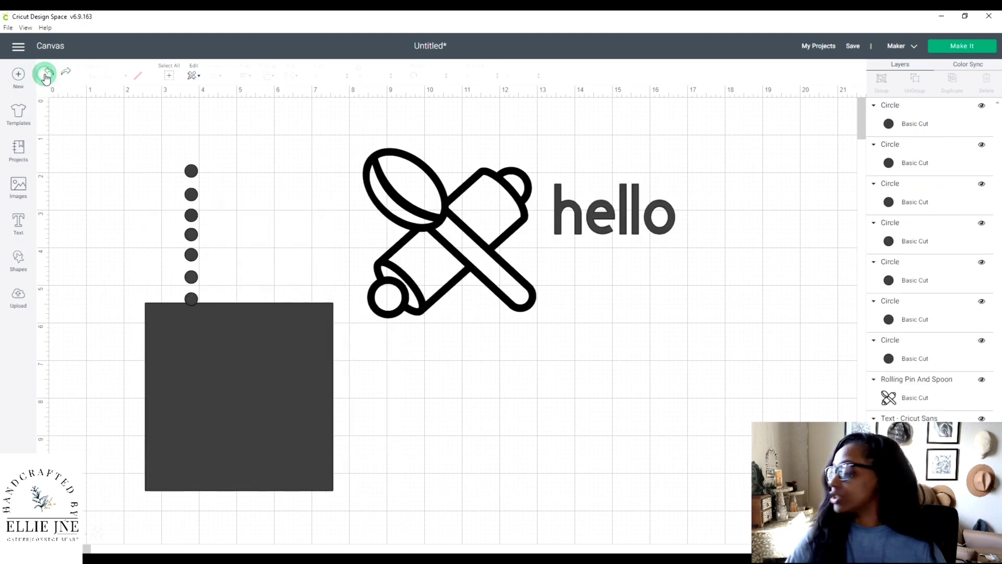
pyautogui.click(48, 76)
pyautogui.click(48, 77)
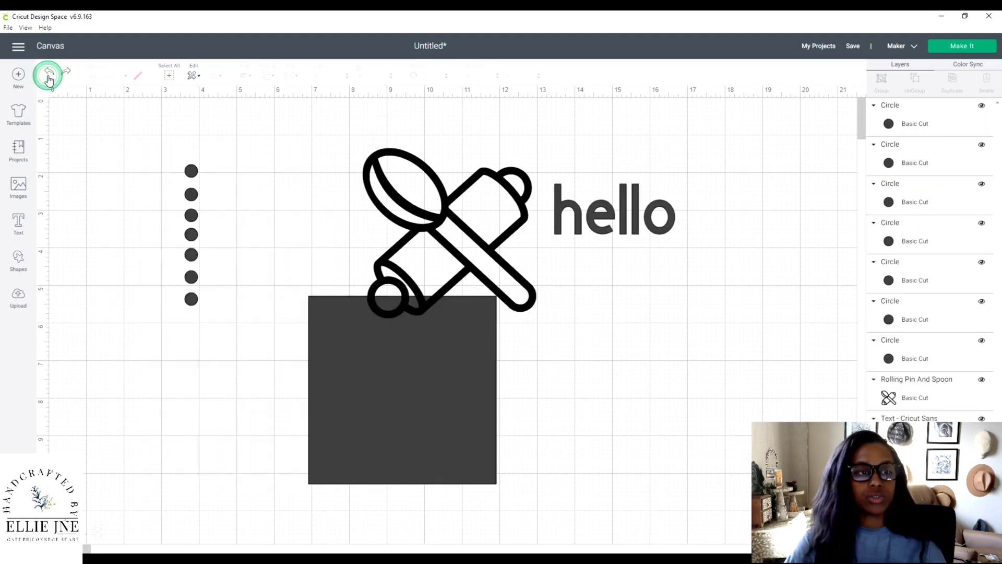
pyautogui.click(48, 76)
pyautogui.click(48, 76)
pyautogui.hotkey('ctrl', 'z')
pyautogui.hotkey('ctrl', 'z')
pyautogui.hotkey('ctrl', 'z')
pyautogui.hotkey('ctrl', 'z')
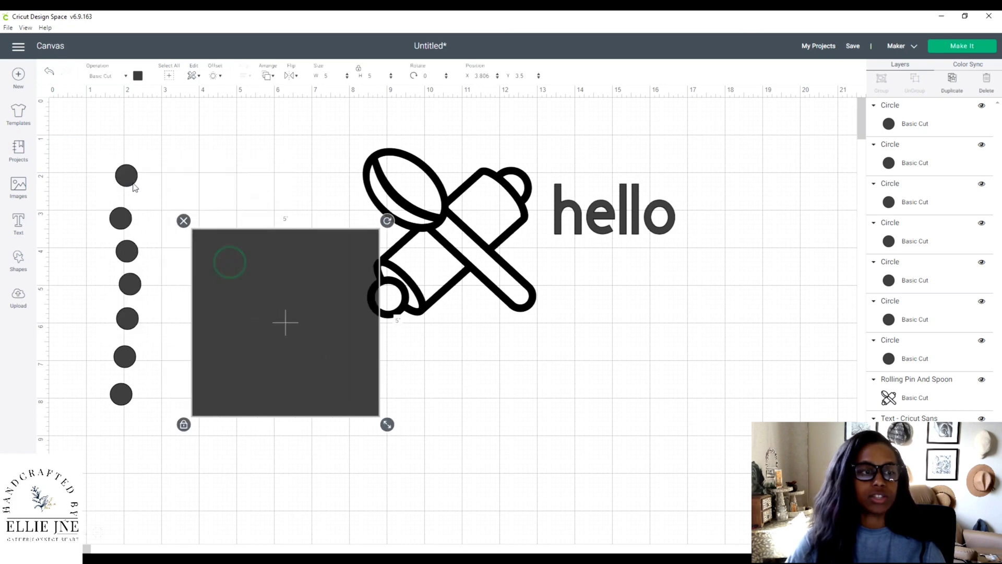
# - Delete the seven circles and move the square to about X 2.4, Y 1.6
pyautogui.moveTo(246, 347); pyautogui.dragTo(195, 275)
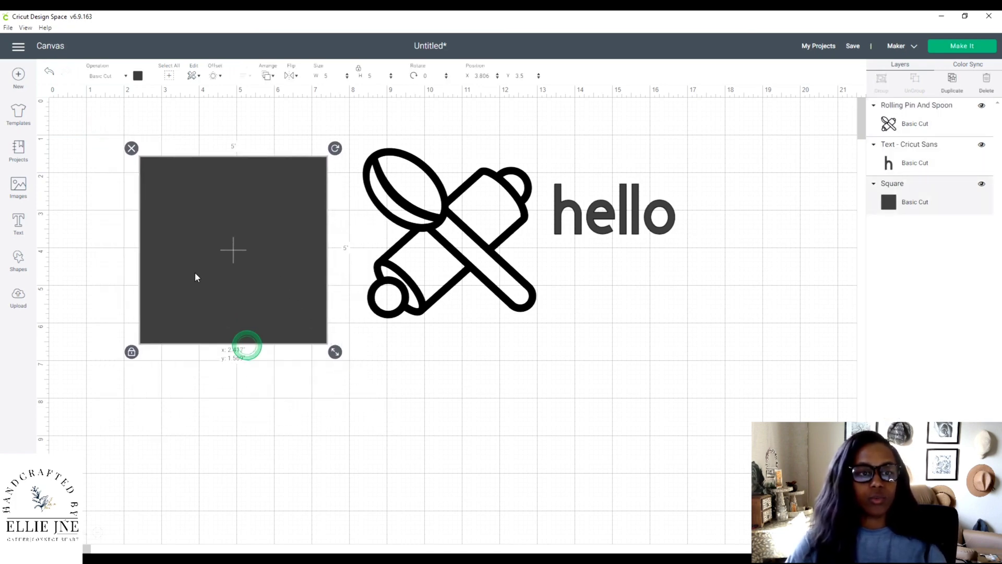
# - Place the rolling pin and spoon image on the square and shrink it to about 3.8 by 3.7 inches
pyautogui.moveTo(481, 243); pyautogui.dragTo(271, 255)
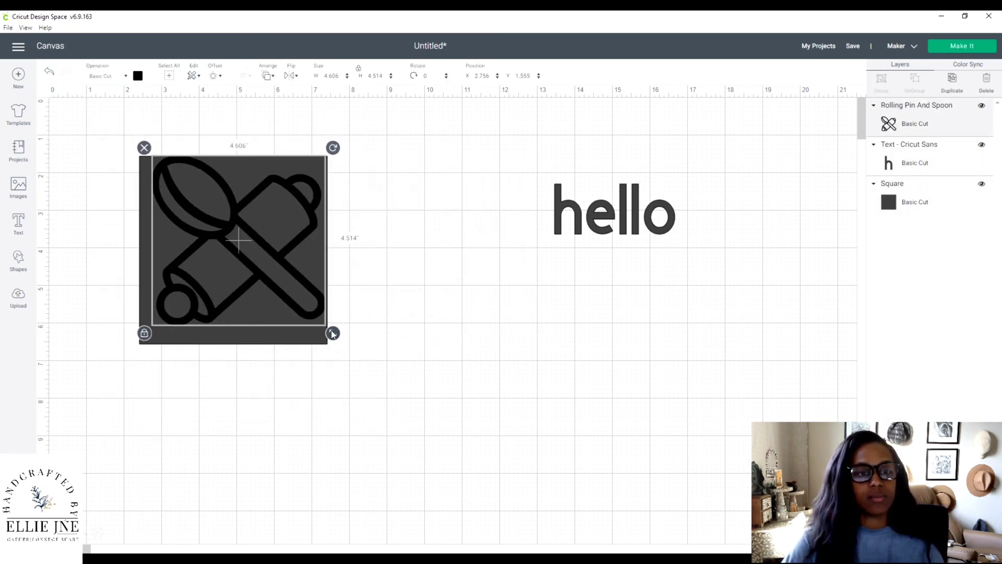
pyautogui.moveTo(332, 334); pyautogui.dragTo(296, 296)
pyautogui.moveTo(247, 259); pyautogui.dragTo(252, 274)
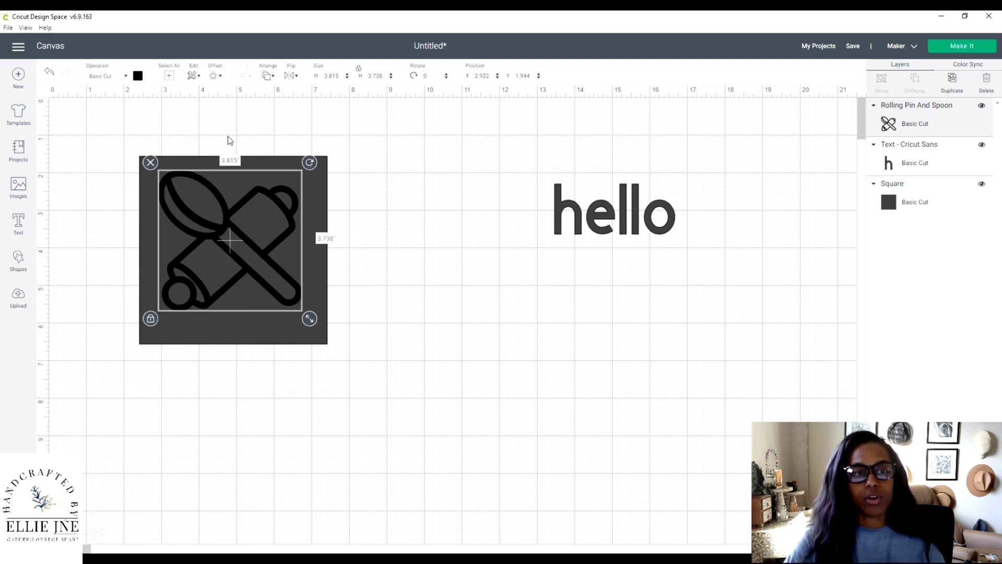
# - Align the rolling pin and spoon image with the square using Center
pyautogui.moveTo(228, 140); pyautogui.dragTo(246, 223)
pyautogui.click(246, 76)
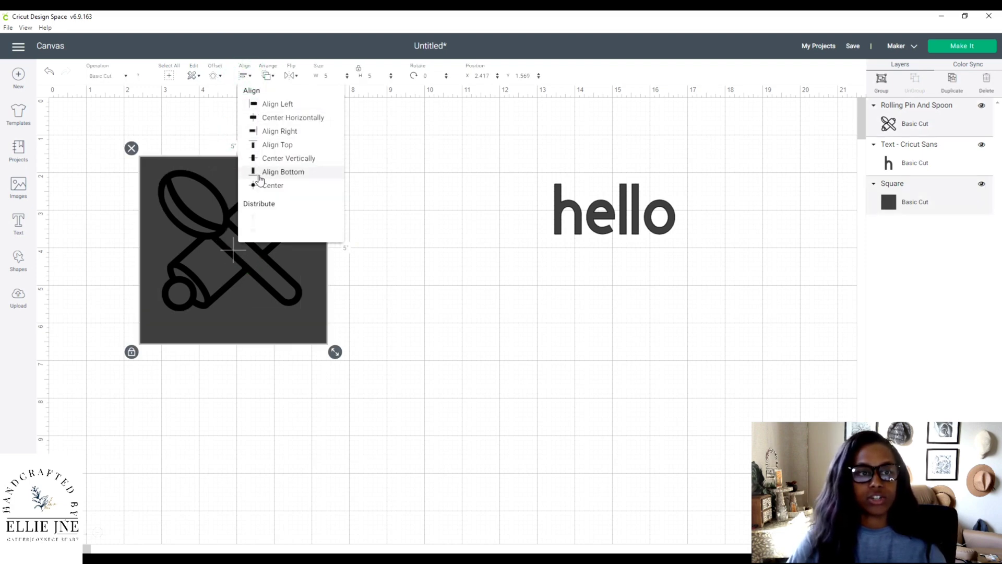
pyautogui.click(248, 167)
# - Slice the rolling pin and spoon image out of the square and pull the resulting pieces apart
pyautogui.moveTo(222, 119); pyautogui.dragTo(271, 282)
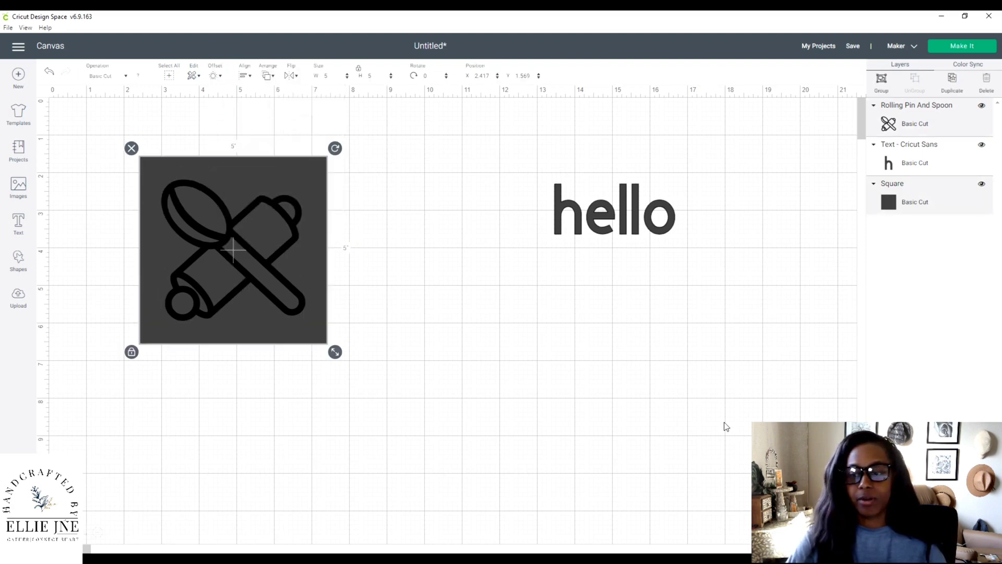
pyautogui.press('Escape')
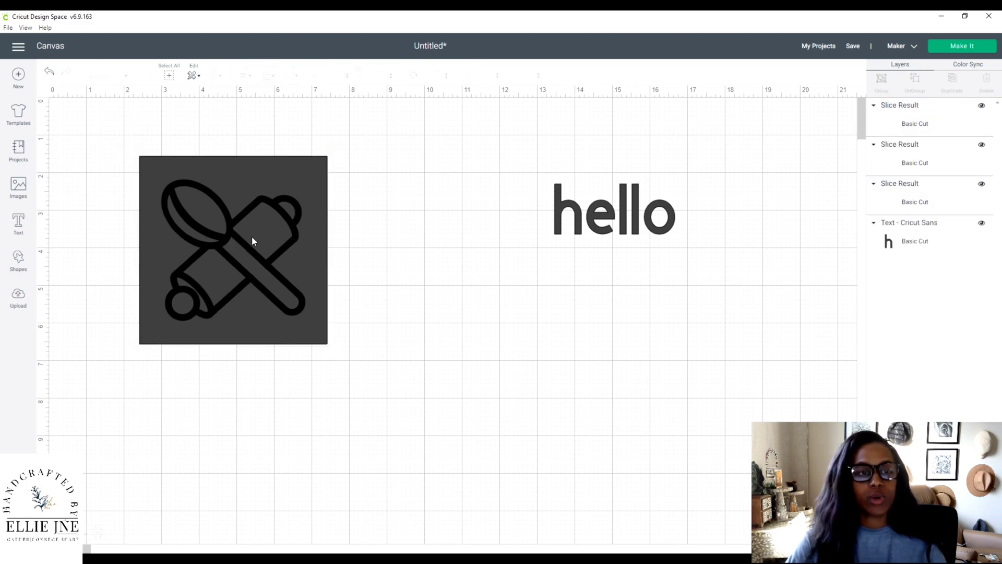
pyautogui.moveTo(251, 236); pyautogui.dragTo(467, 377)
pyautogui.moveTo(248, 246); pyautogui.dragTo(209, 279)
pyautogui.moveTo(454, 386); pyautogui.dragTo(521, 357)
pyautogui.moveTo(307, 305); pyautogui.dragTo(515, 243)
pyautogui.moveTo(543, 433); pyautogui.dragTo(437, 375)
pyautogui.moveTo(448, 236); pyautogui.dragTo(448, 230)
# - Preview both cutting mats, shifting the square toward the middle of mat 1, and return to the canvas
pyautogui.click(360, 105)
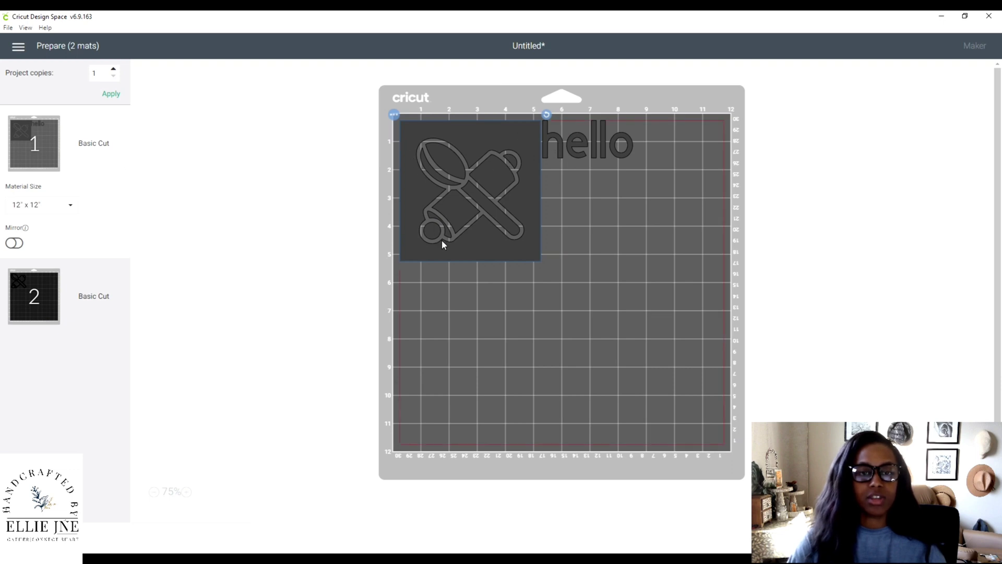
pyautogui.moveTo(502, 161); pyautogui.dragTo(624, 256)
pyautogui.click(61, 301)
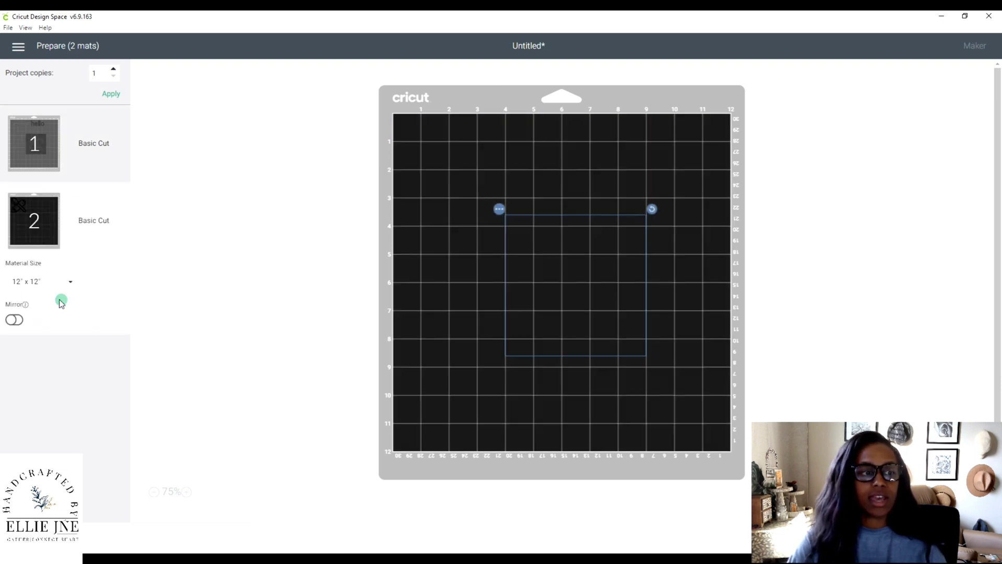
pyautogui.moveTo(474, 137); pyautogui.dragTo(531, 214)
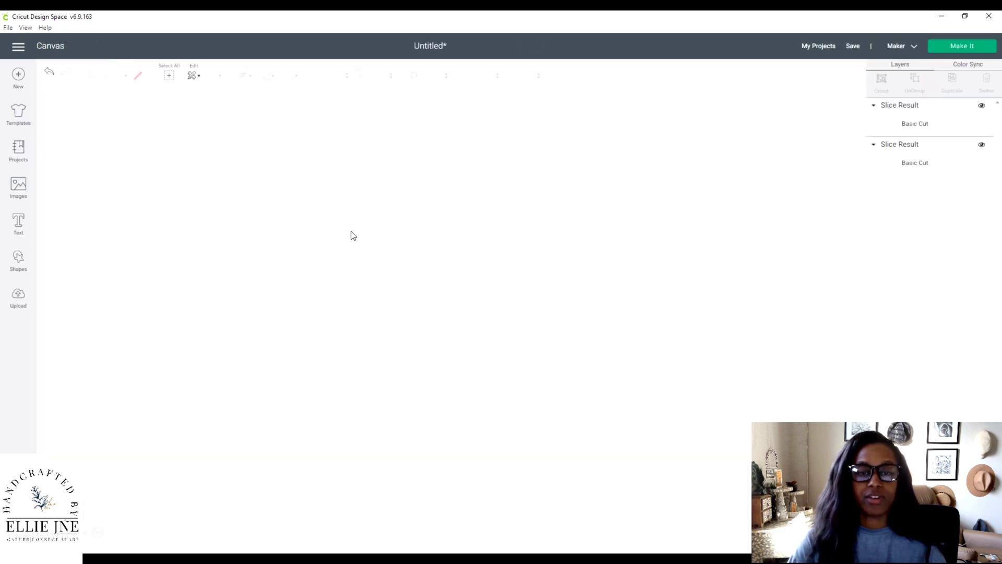
# - Move the black rolling pin image to about X 9.7, Y 4.0 and the cut square to about X 1.4, Y 0.5
pyautogui.moveTo(391, 284); pyautogui.dragTo(184, 251)
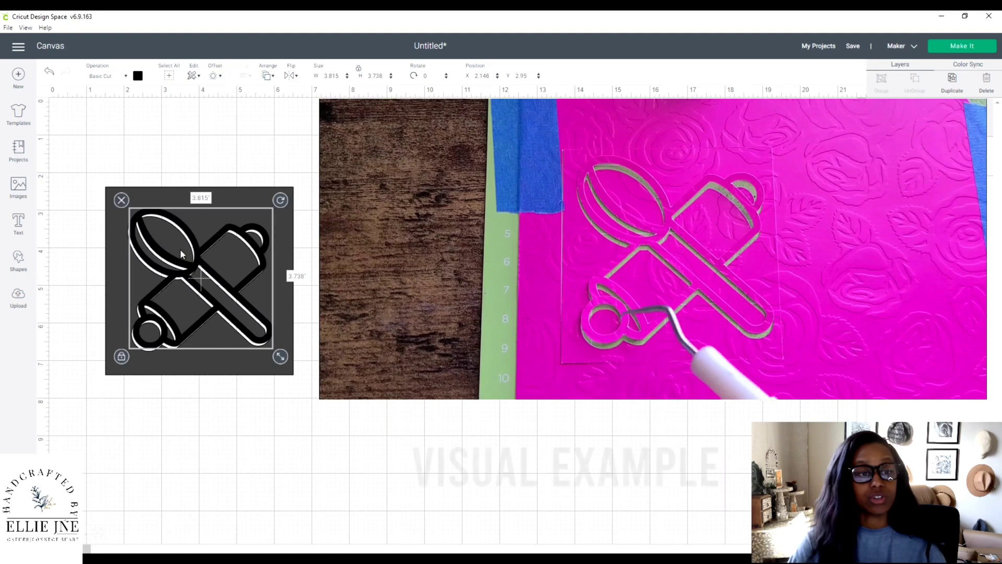
pyautogui.moveTo(182, 205); pyautogui.dragTo(185, 141)
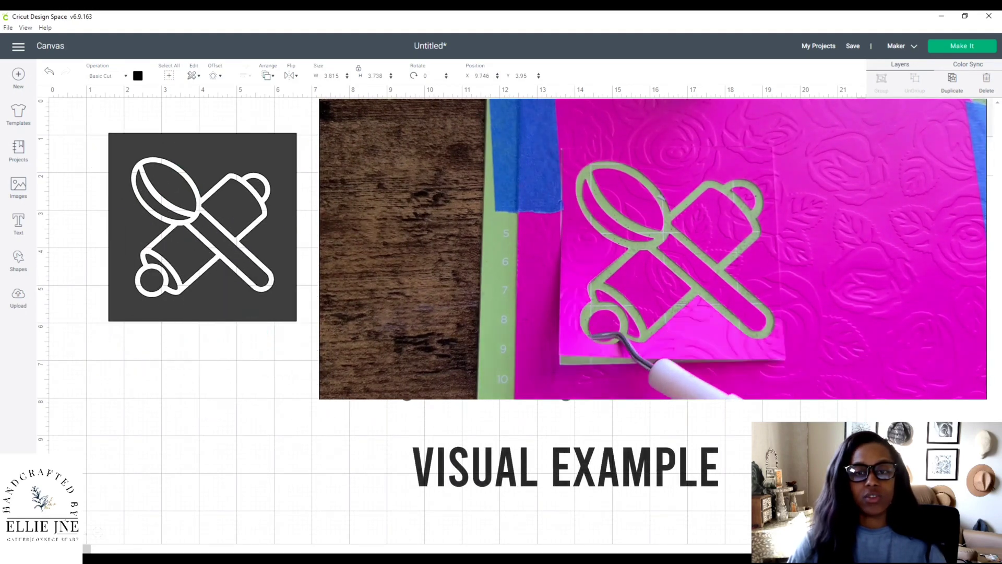
pyautogui.click(197, 280)
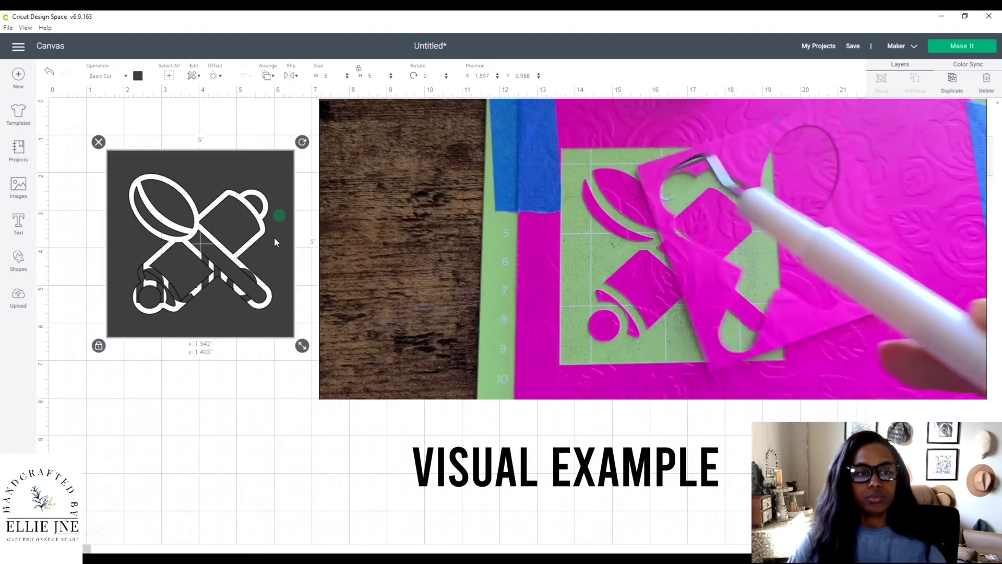
pyautogui.moveTo(274, 237); pyautogui.dragTo(274, 201)
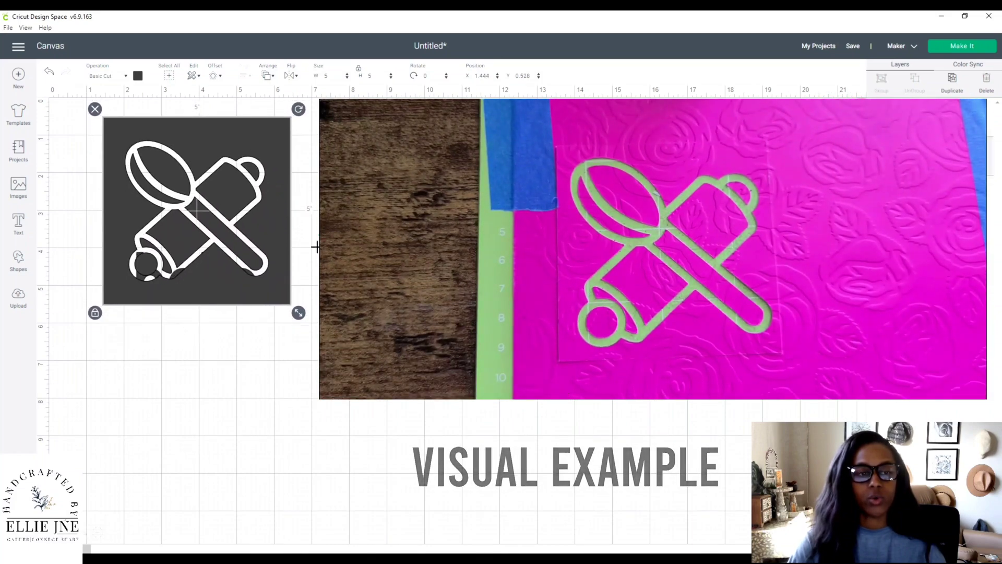
# - Slice the hello text out of the square's lower part and move the cut square to about X 14.1, Y 0
pyautogui.moveTo(313, 233); pyautogui.dragTo(72, 366)
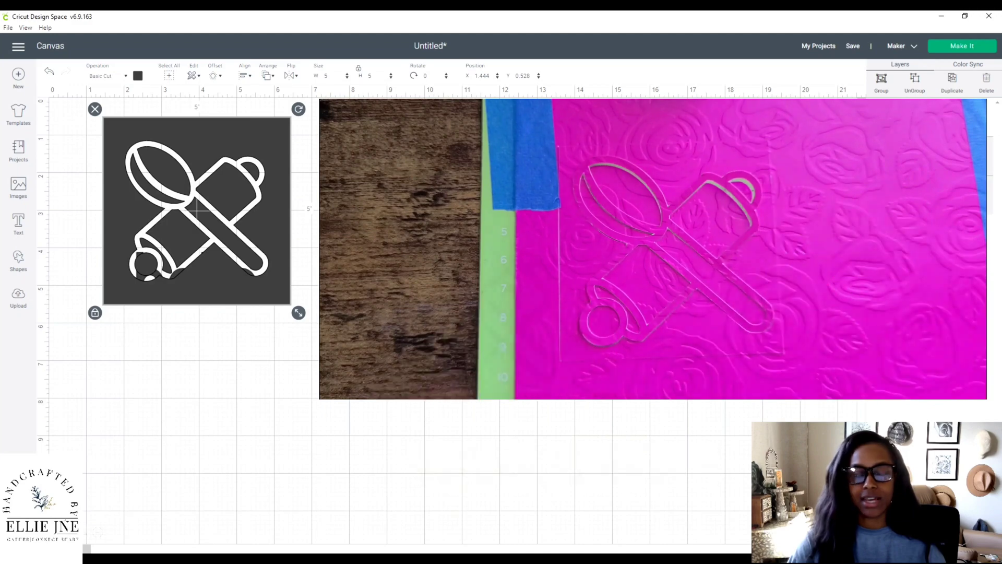
pyautogui.click(346, 195)
pyautogui.moveTo(267, 177); pyautogui.dragTo(744, 148)
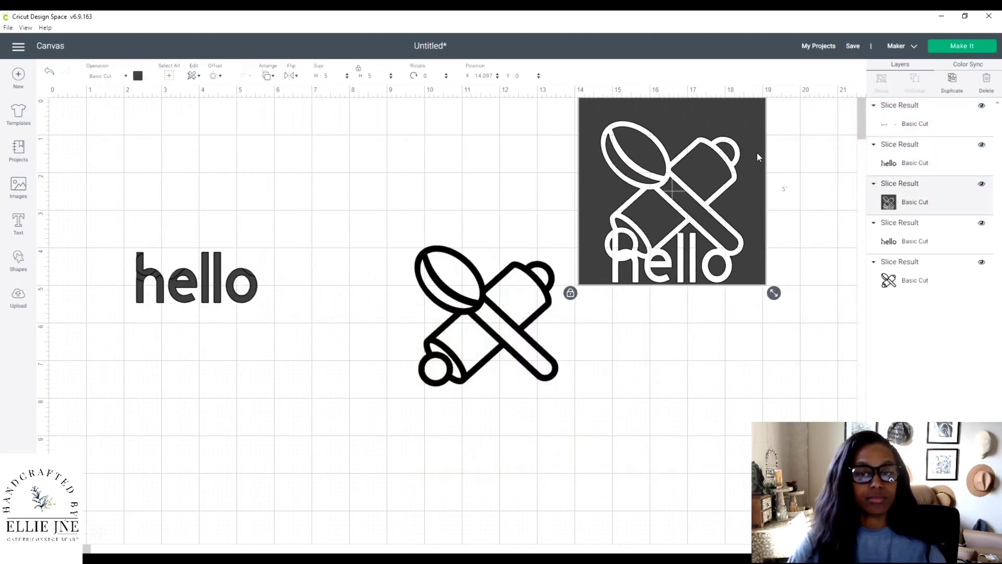
# - Undo the move of the cut square to return it over the hello text
pyautogui.hotkey('ctrl', 'z')
pyautogui.hotkey('ctrl', 'z')
pyautogui.hotkey('ctrl', 'z')
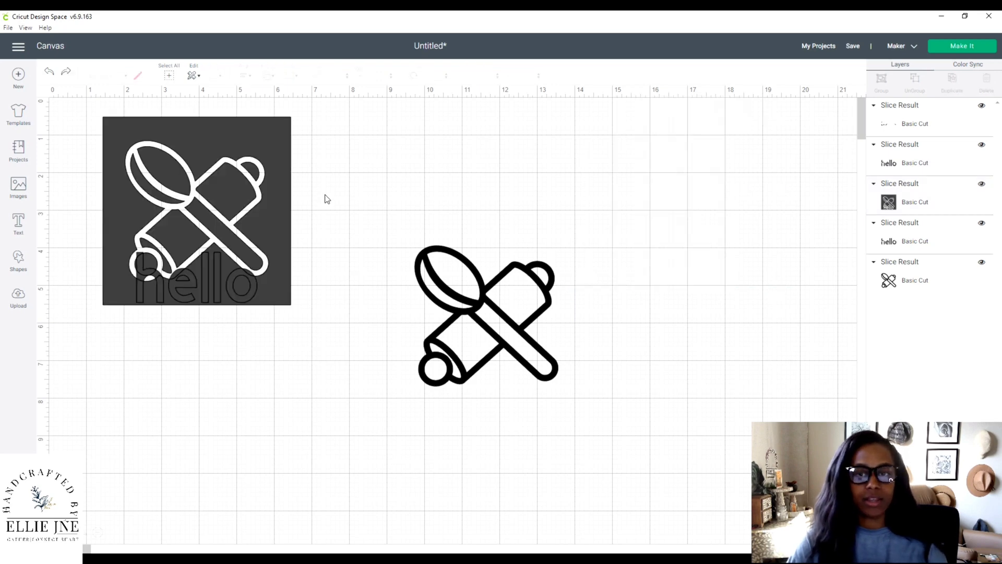
# - Undo the slice of the hello text and the moves before it, back to the separate text, square and image
pyautogui.hotkey('ctrl', 'z')
pyautogui.hotkey('ctrl', 'z')
pyautogui.hotkey('ctrl', 'z')
pyautogui.hotkey('ctrl', 'z')
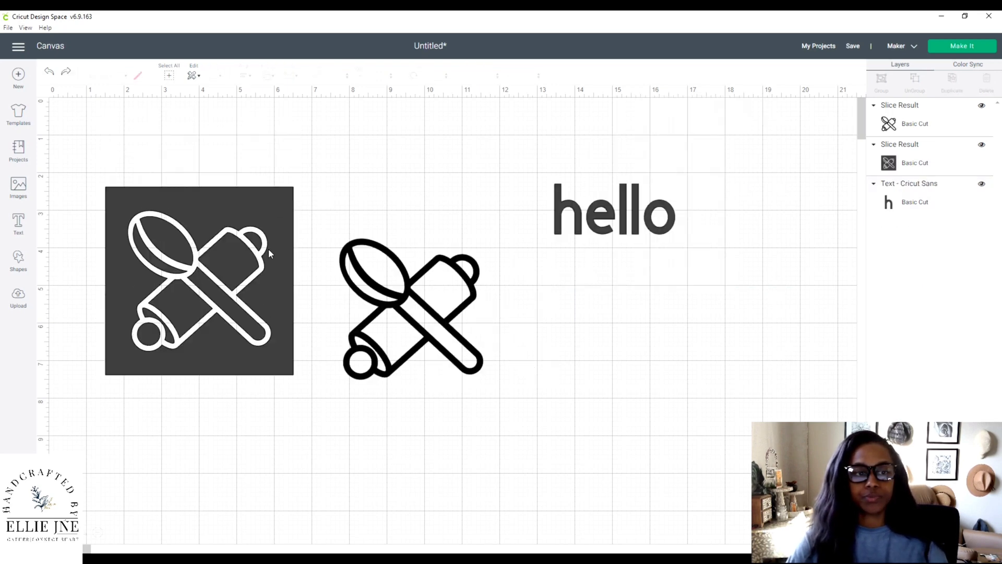
# - Shrink the cut square to about 3.44 in and move it to the right of the hello text, at about X 17.4, Y 2.5
pyautogui.moveTo(268, 249); pyautogui.dragTo(261, 204)
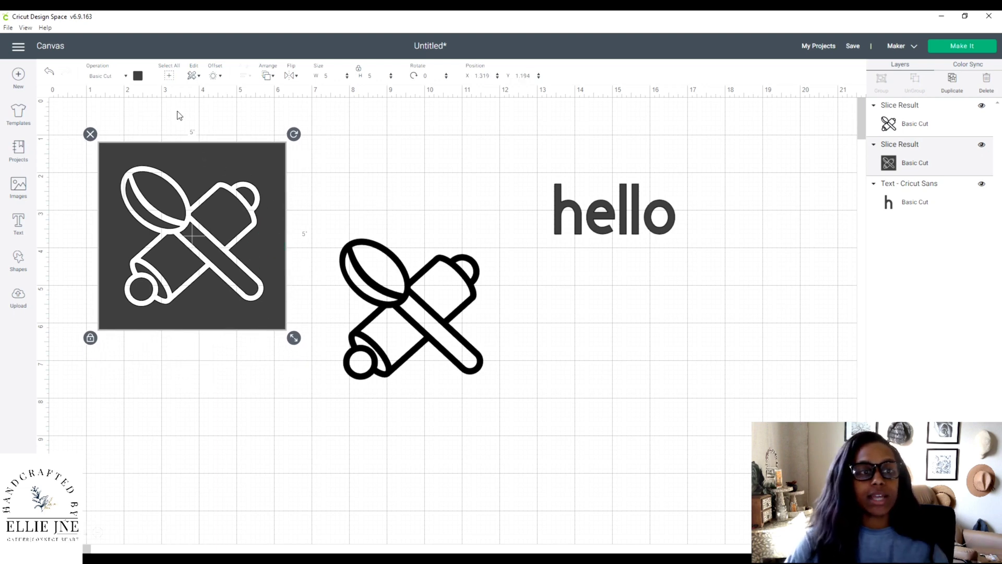
pyautogui.moveTo(299, 336); pyautogui.dragTo(246, 289)
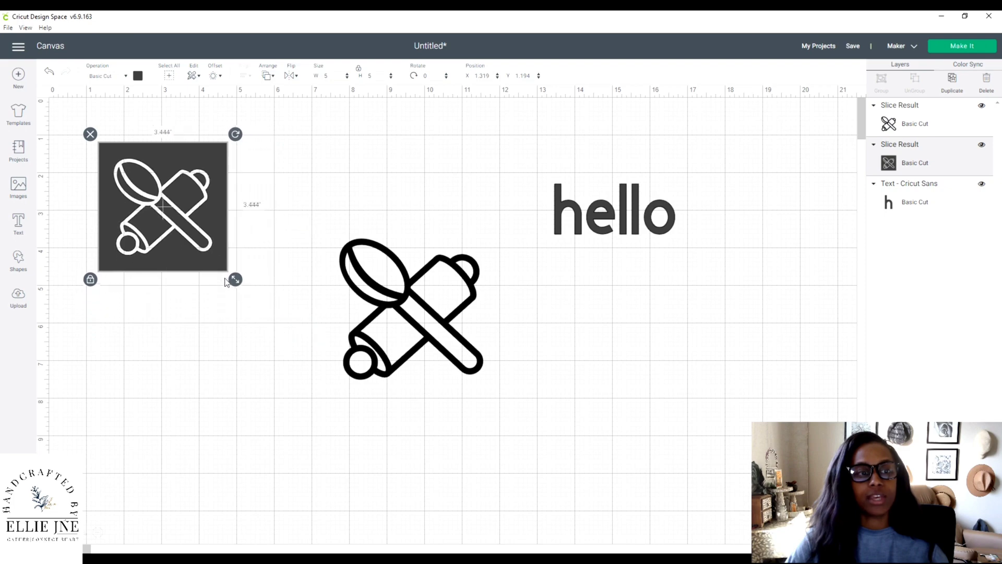
pyautogui.moveTo(180, 212); pyautogui.dragTo(798, 260)
# - Arrange two copies of the black rolling pin image side by side at about X 1.7, Y 1.7 and X 7.2, Y 1.8
pyautogui.moveTo(429, 307); pyautogui.dragTo(240, 230)
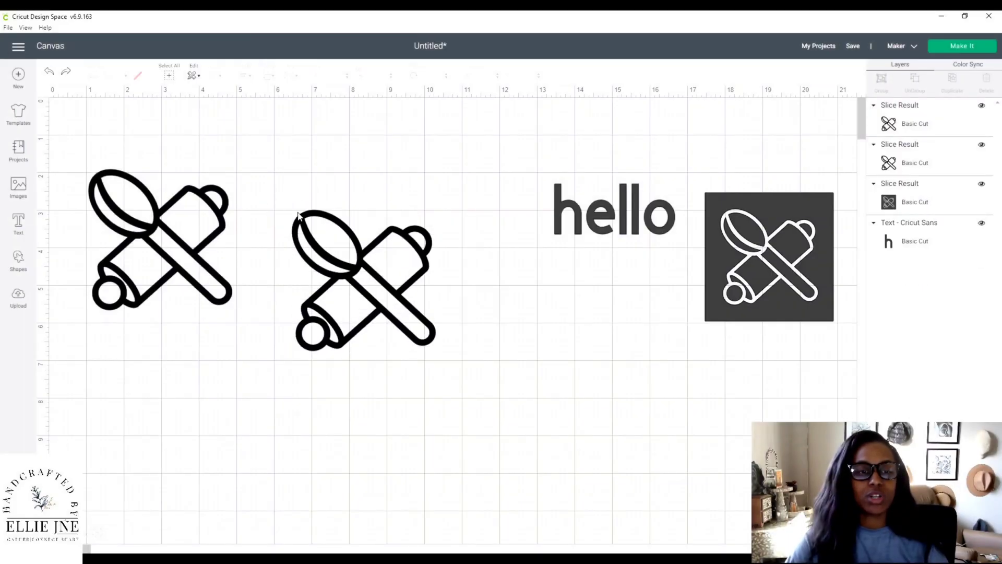
pyautogui.moveTo(328, 244); pyautogui.dragTo(389, 214)
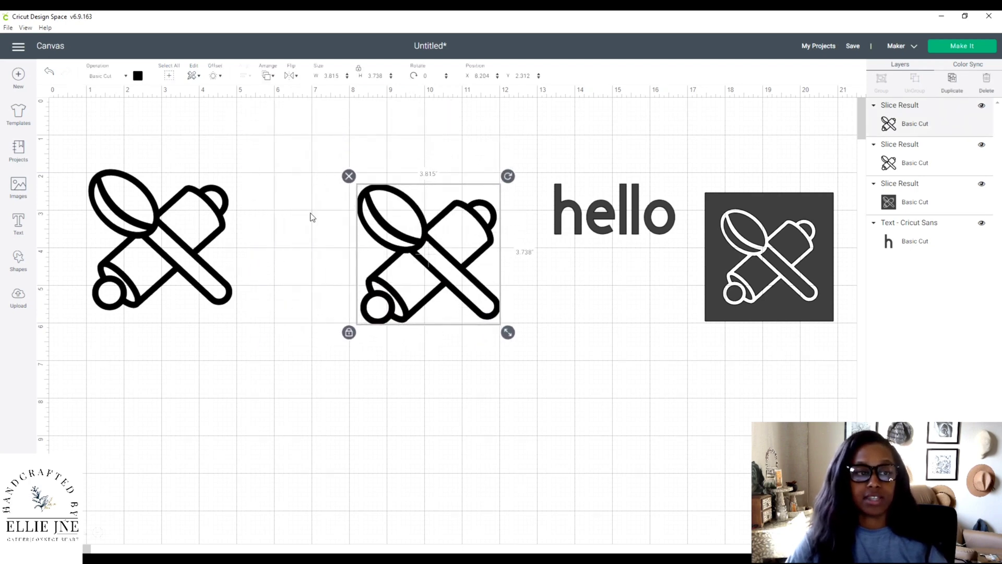
pyautogui.moveTo(177, 231); pyautogui.dragTo(199, 225)
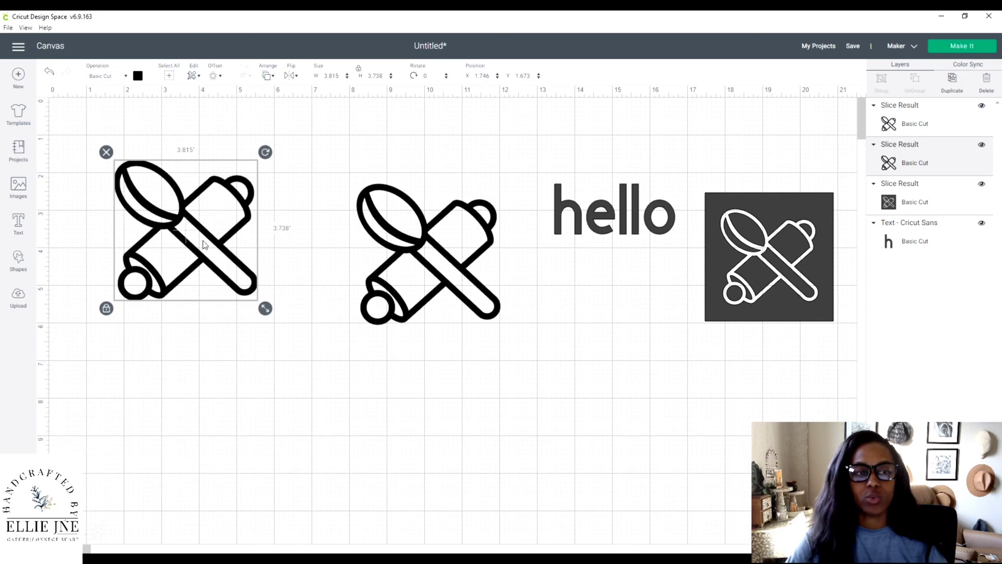
pyautogui.moveTo(390, 226); pyautogui.dragTo(402, 216)
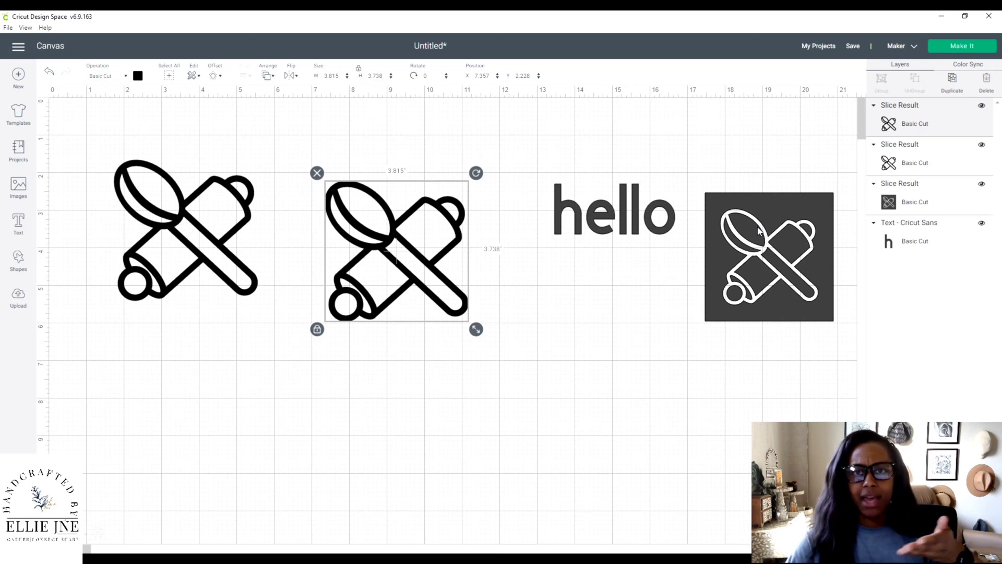
pyautogui.moveTo(412, 245); pyautogui.dragTo(405, 229)
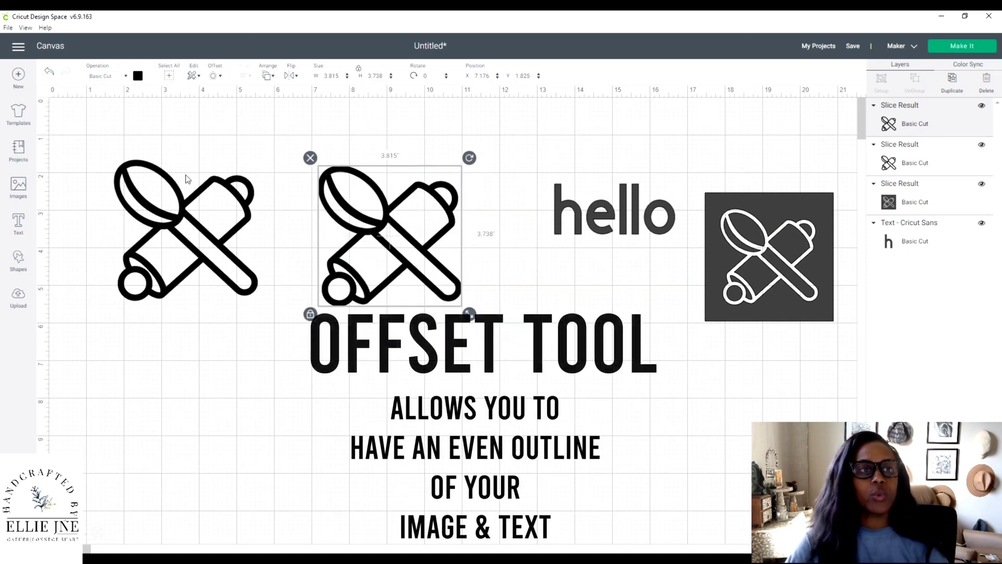
# - Try a 0.153 in offset on the left rolling pin image, and move the image to about X 2.4, Y 4.8
pyautogui.click(196, 218)
pyautogui.click(223, 77)
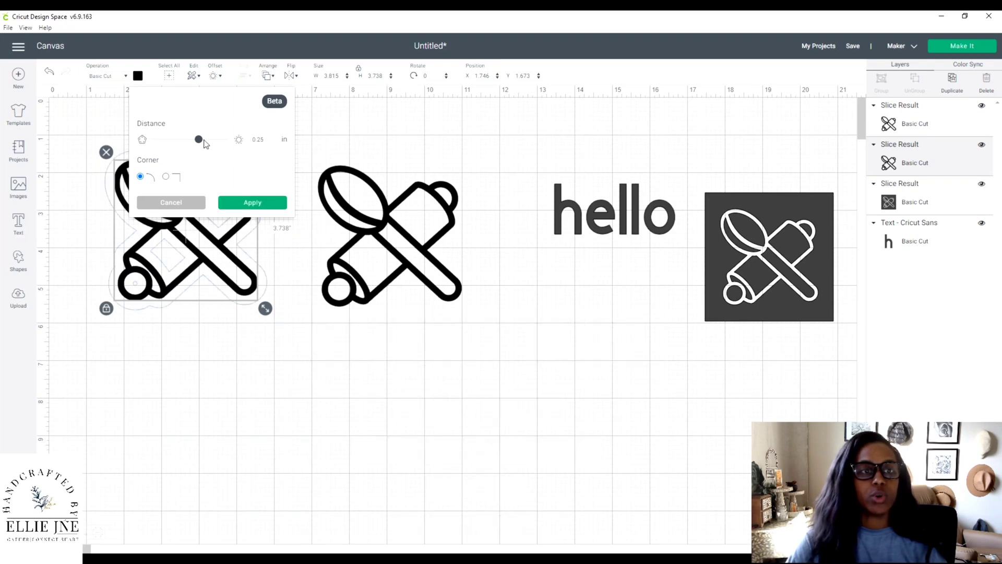
pyautogui.moveTo(199, 139); pyautogui.dragTo(195, 138)
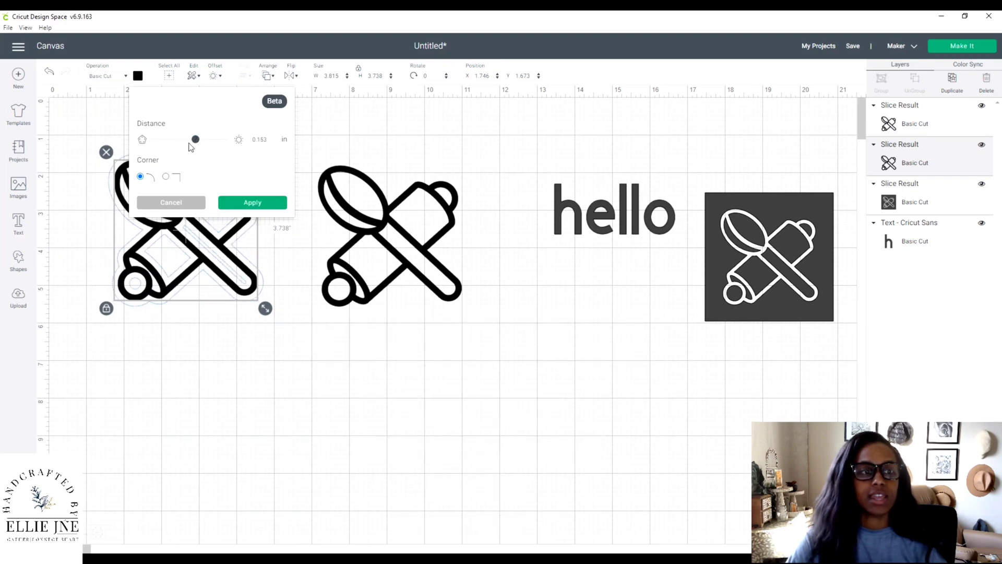
pyautogui.moveTo(184, 250); pyautogui.dragTo(211, 364)
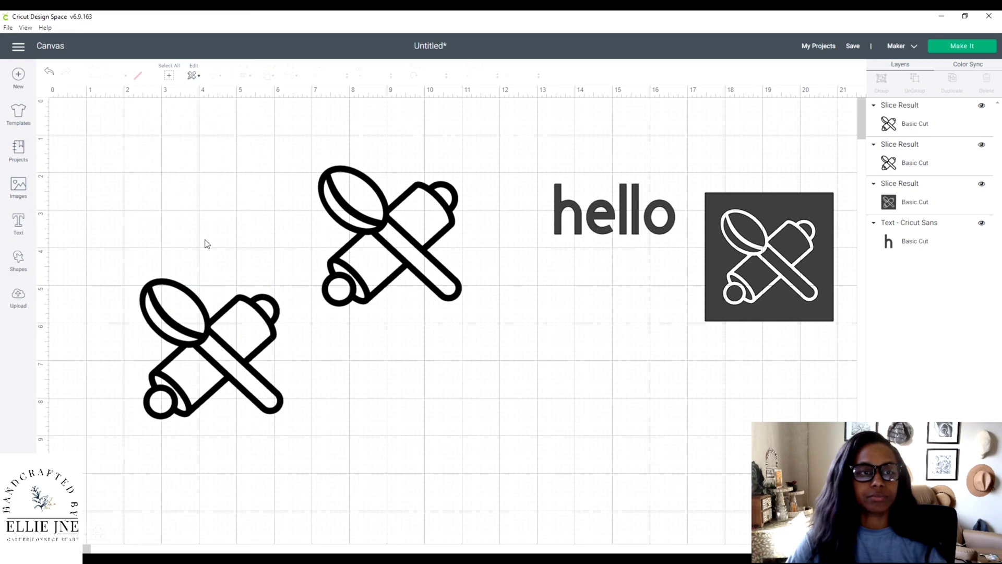
# - Try offset distances of 0.153 in and 1 in around the lower rolling pin image
pyautogui.click(207, 332)
pyautogui.click(216, 75)
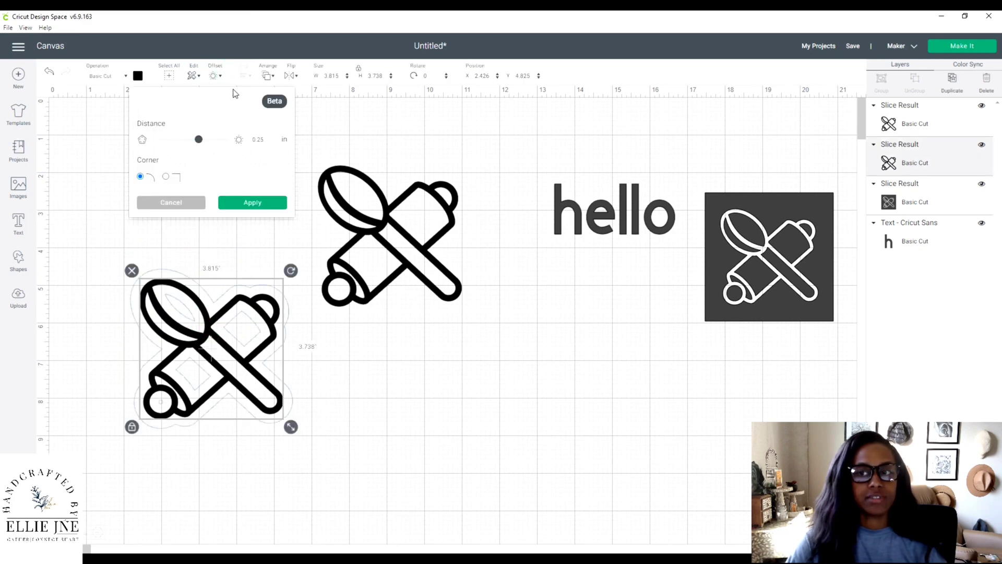
pyautogui.moveTo(199, 140); pyautogui.dragTo(195, 139)
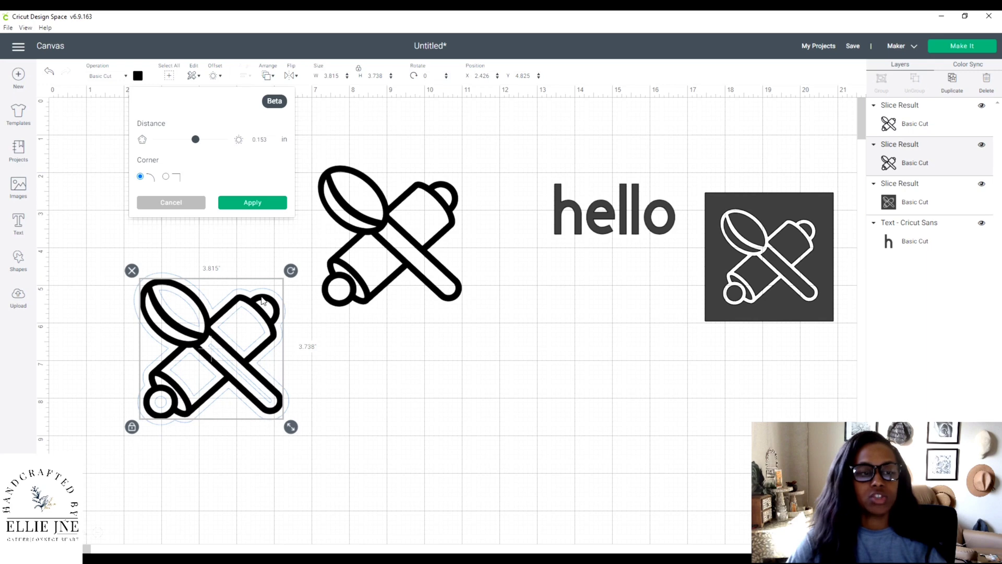
pyautogui.moveTo(196, 140); pyautogui.dragTo(237, 151)
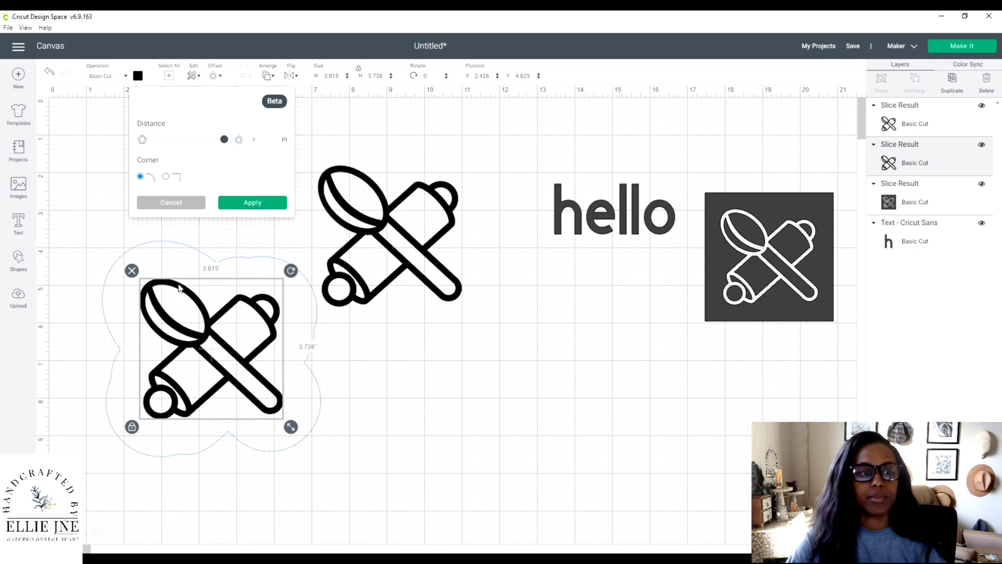
pyautogui.click(220, 431)
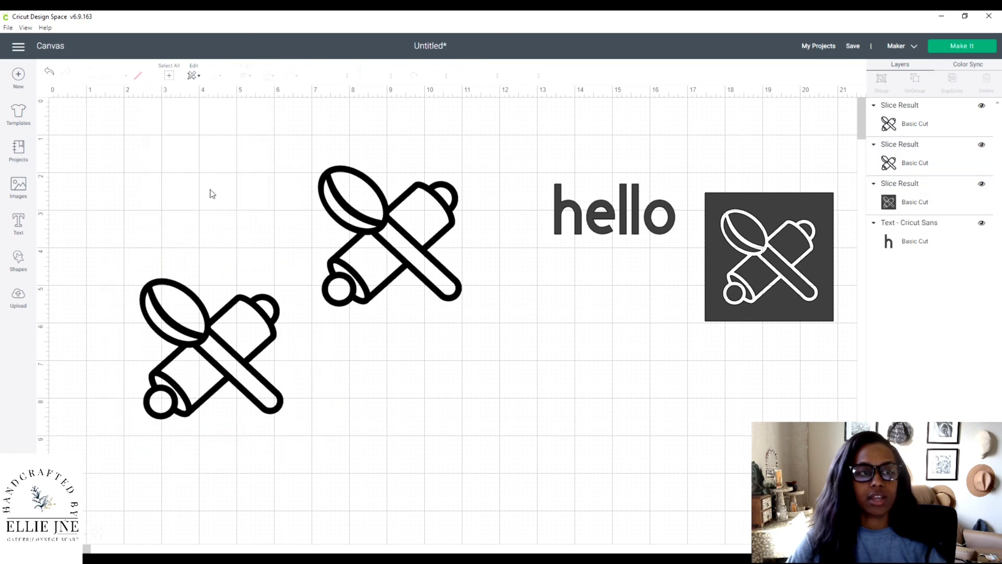
# - Apply a 0.222 in offset with rounded corners to the lower rolling pin image
pyautogui.click(202, 361)
pyautogui.click(218, 76)
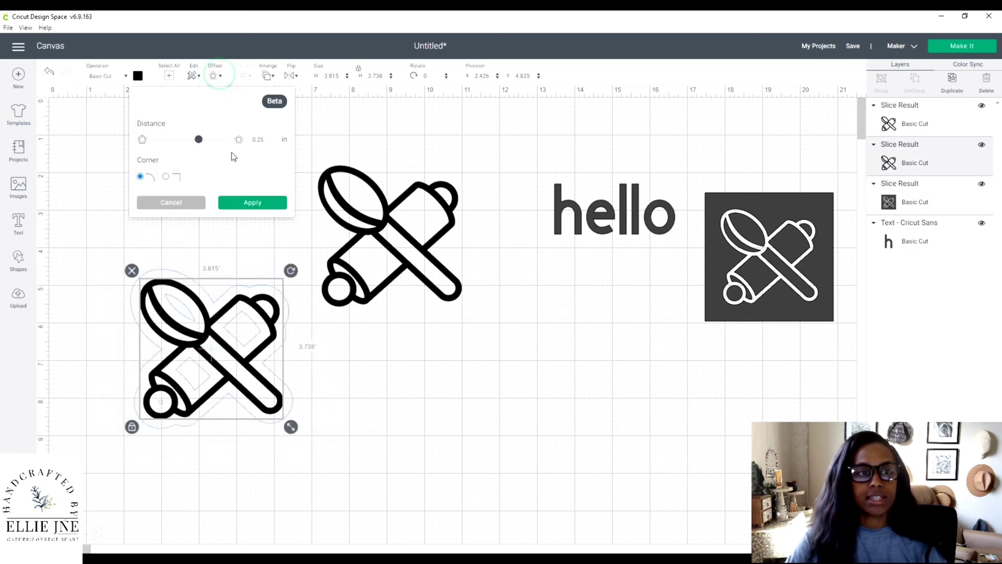
pyautogui.moveTo(198, 145); pyautogui.dragTo(198, 145)
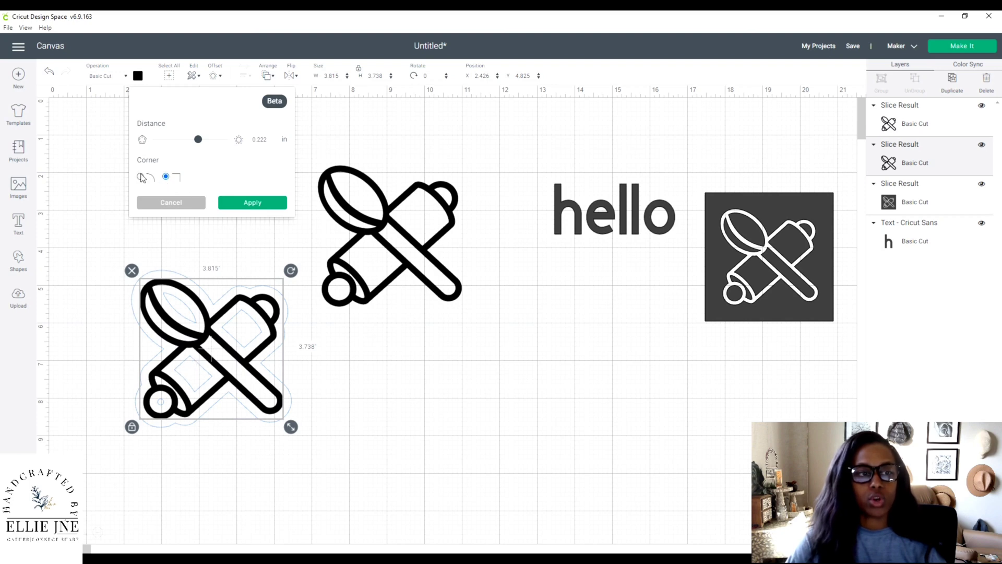
pyautogui.click(140, 177)
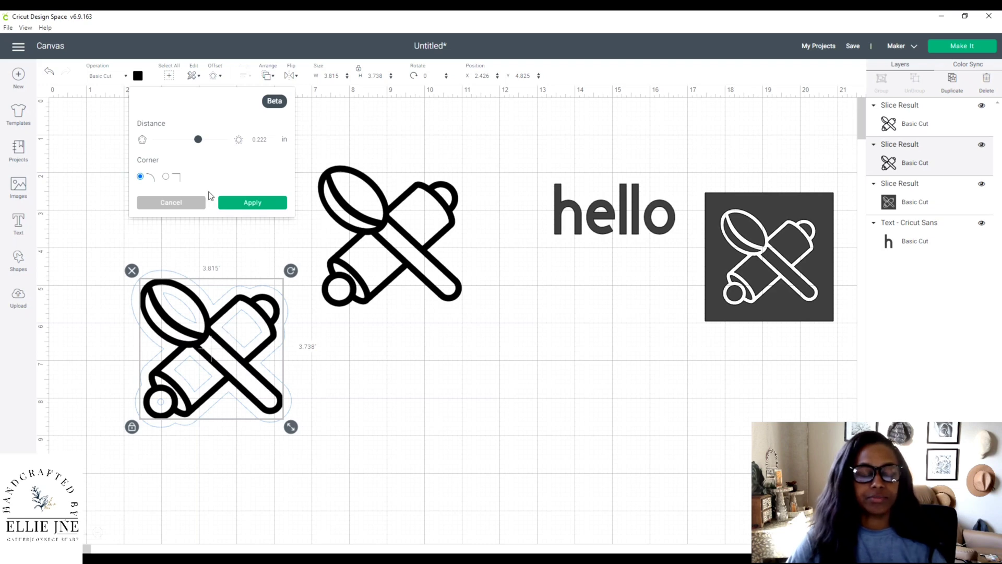
pyautogui.click(244, 202)
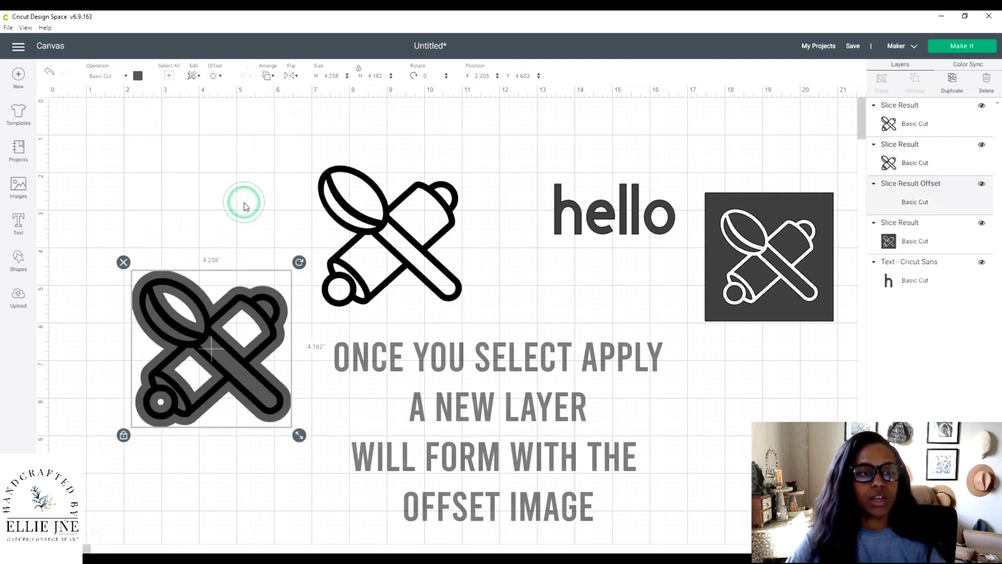
# - Separate the black image from its offset, placing the image at about X 9.8, Y 3.9 and the offset at about X 1.7, Y 2.7
pyautogui.moveTo(232, 312); pyautogui.dragTo(520, 308)
pyautogui.click(212, 336)
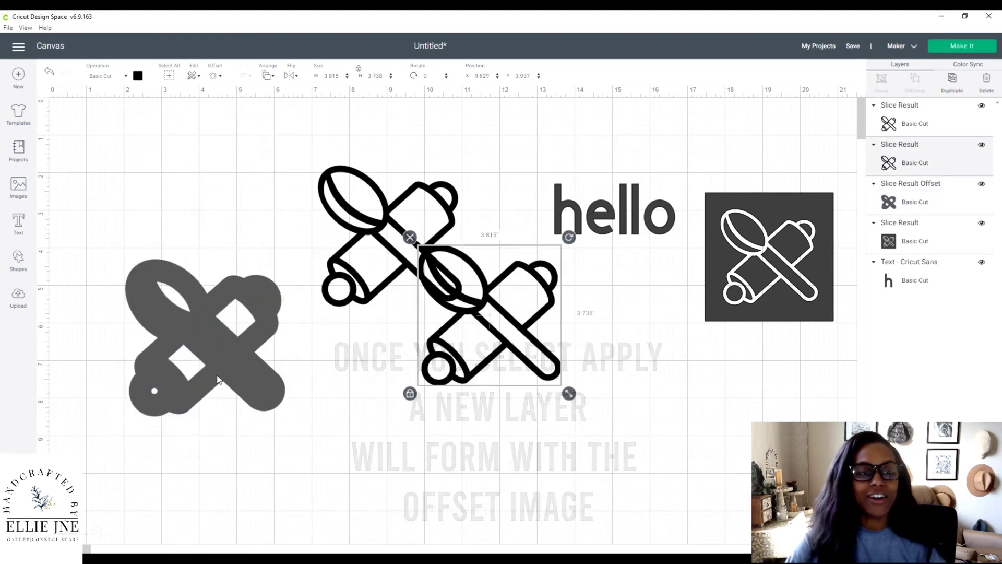
pyautogui.click(217, 334)
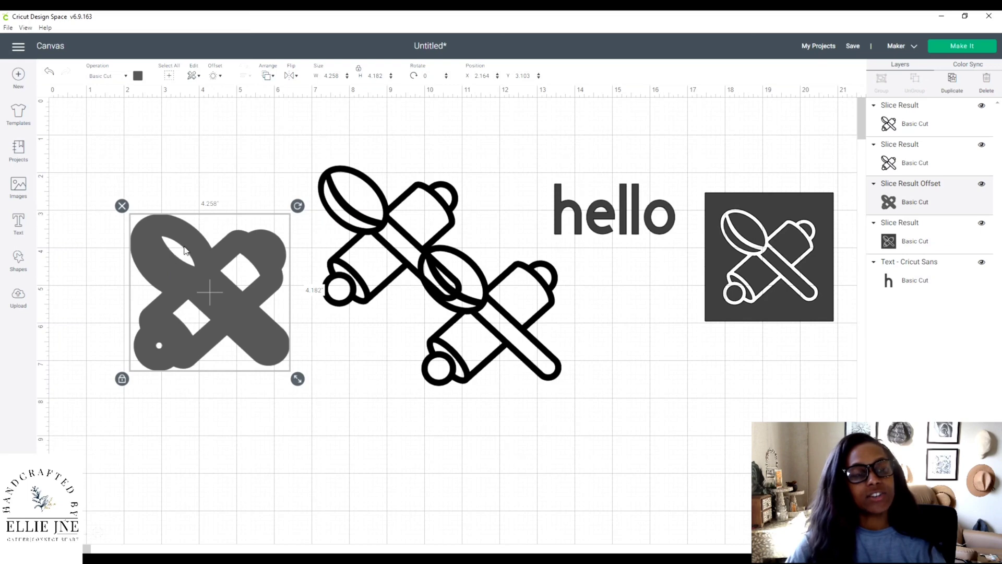
pyautogui.moveTo(212, 325); pyautogui.dragTo(195, 312)
# - Add a circle, shrink it to about 1.4 in and place it over the spoon-shaped gap in the offset
pyautogui.click(19, 256)
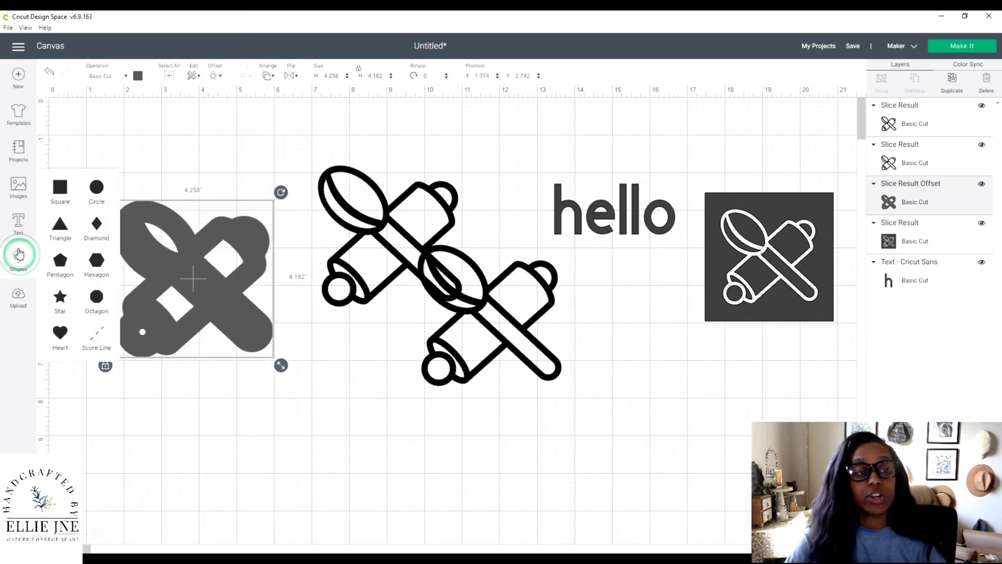
pyautogui.click(94, 200)
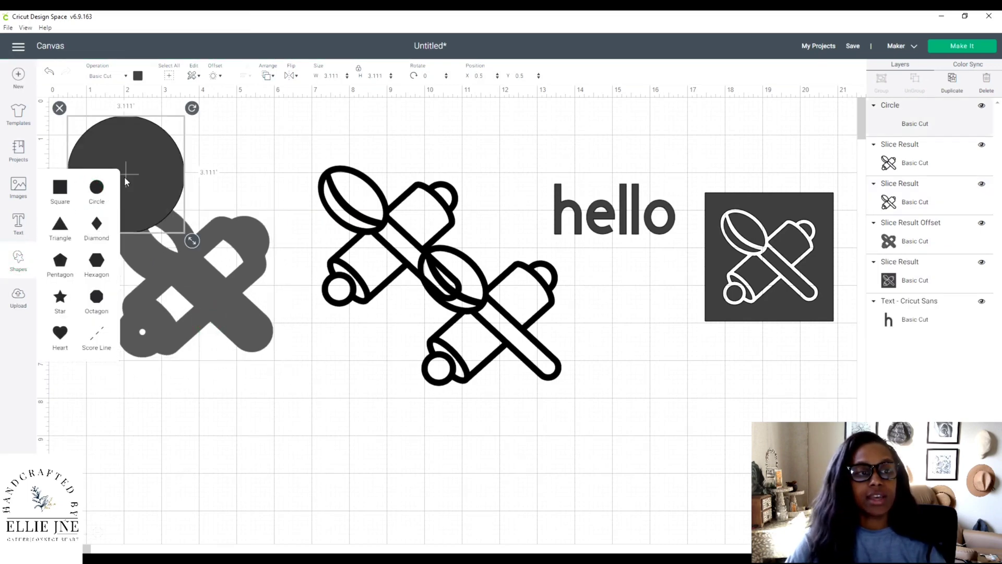
pyautogui.moveTo(124, 176); pyautogui.dragTo(218, 324)
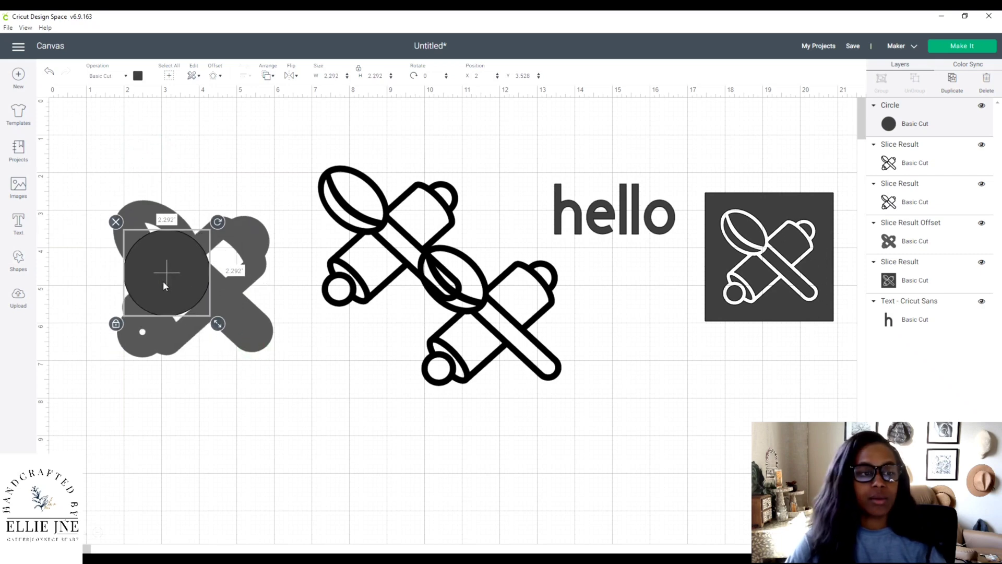
pyautogui.moveTo(163, 281); pyautogui.dragTo(159, 255)
pyautogui.moveTo(213, 299); pyautogui.dragTo(188, 273)
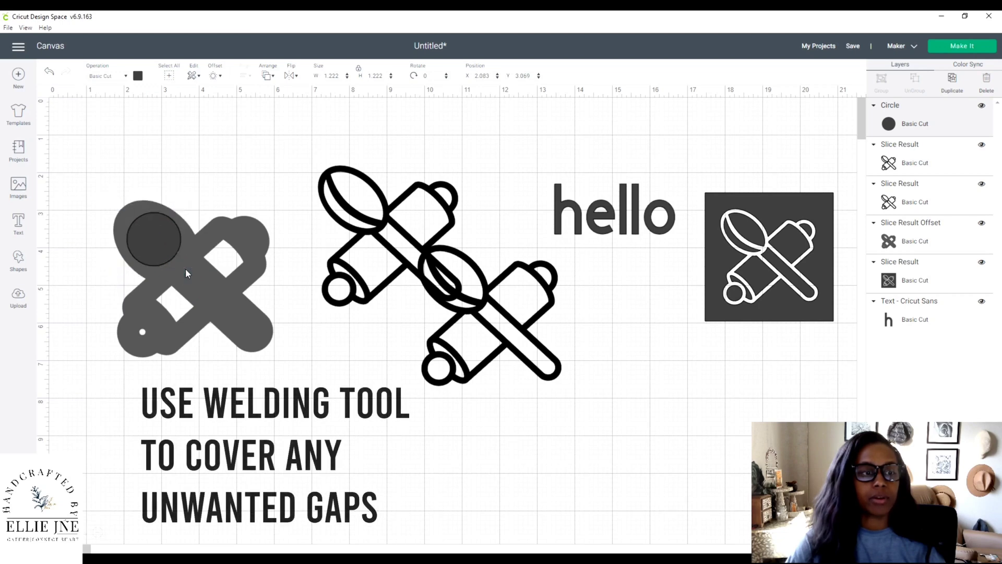
# - Duplicate the circle twice and place the copies over the offset's two diamond-shaped gaps
pyautogui.click(959, 86)
pyautogui.click(953, 80)
pyautogui.moveTo(164, 262); pyautogui.dragTo(230, 271)
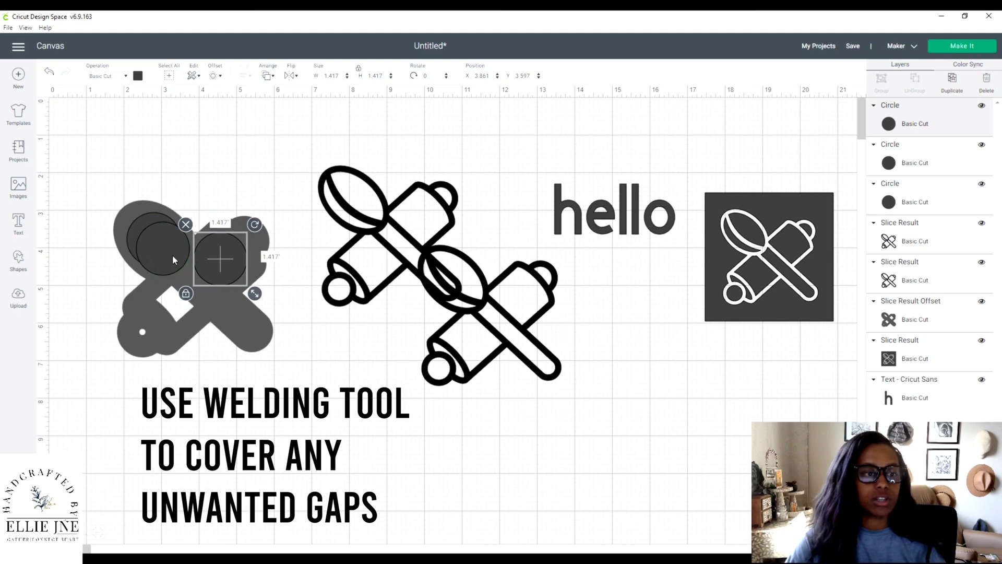
pyautogui.moveTo(172, 254); pyautogui.dragTo(183, 311)
# - Enlarge the circle over the spoon gap to about 1.47 in, and cover the small round hole with a copy about 0.47 in wide
pyautogui.click(167, 238)
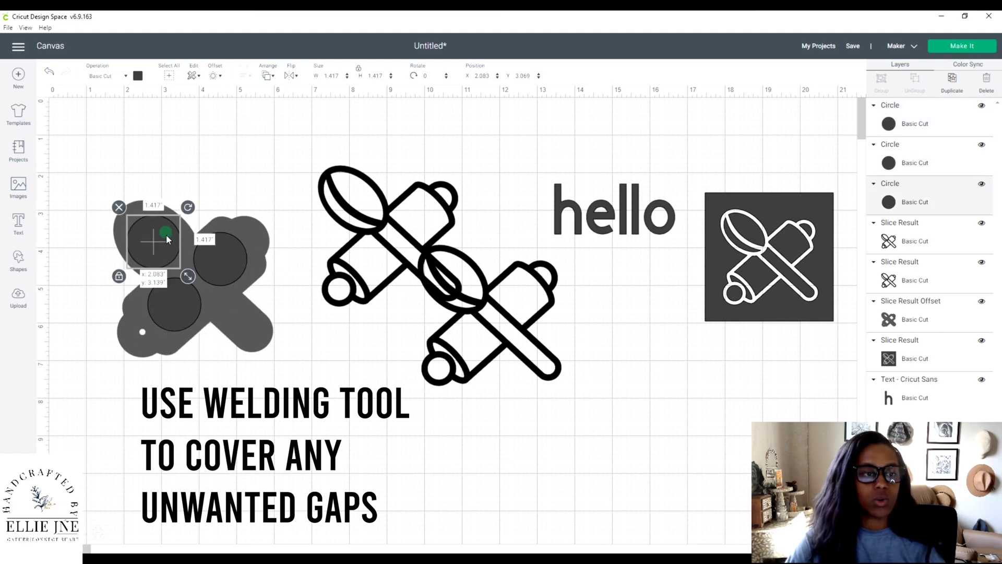
pyautogui.moveTo(188, 276); pyautogui.dragTo(189, 279)
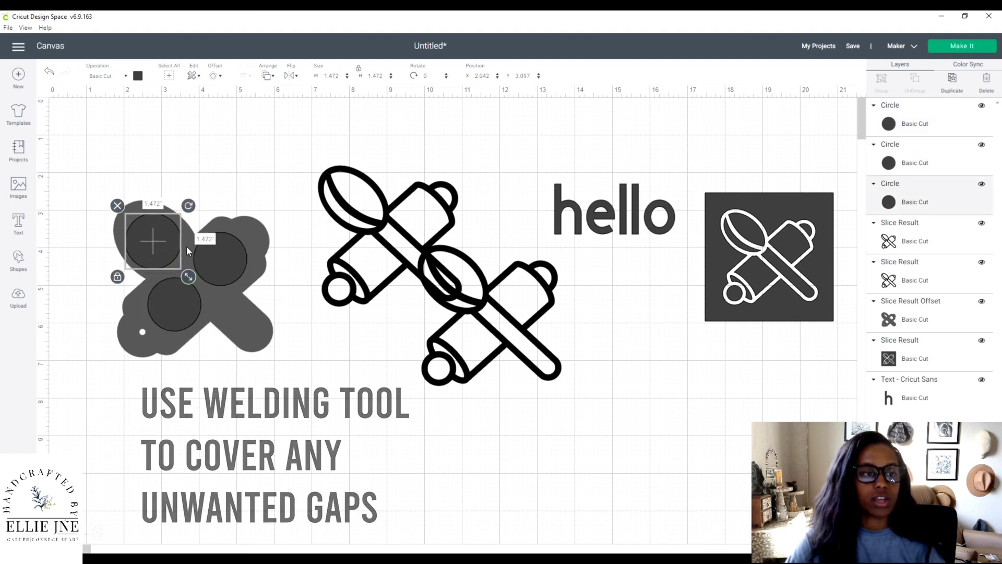
pyautogui.click(952, 81)
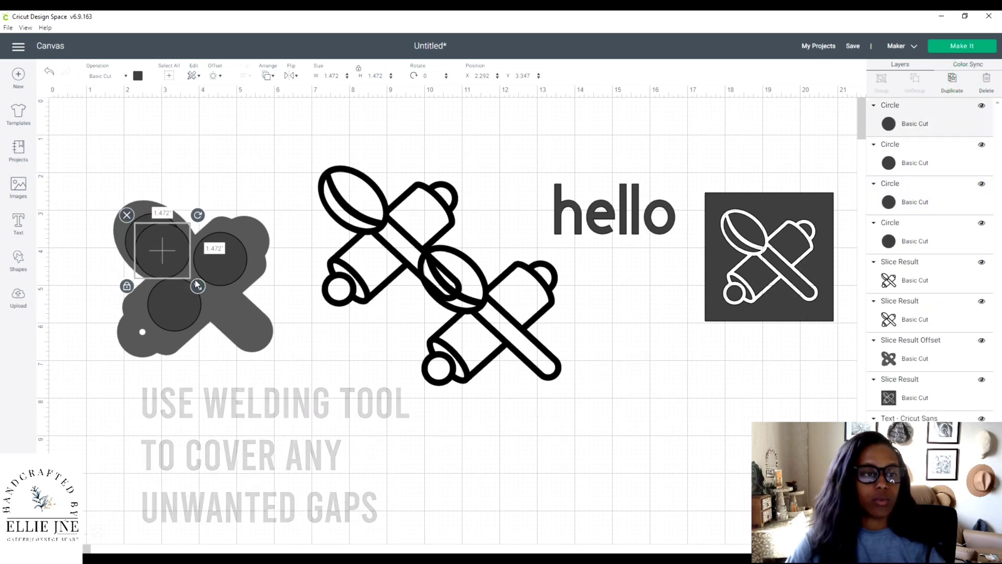
pyautogui.moveTo(154, 231); pyautogui.dragTo(143, 340)
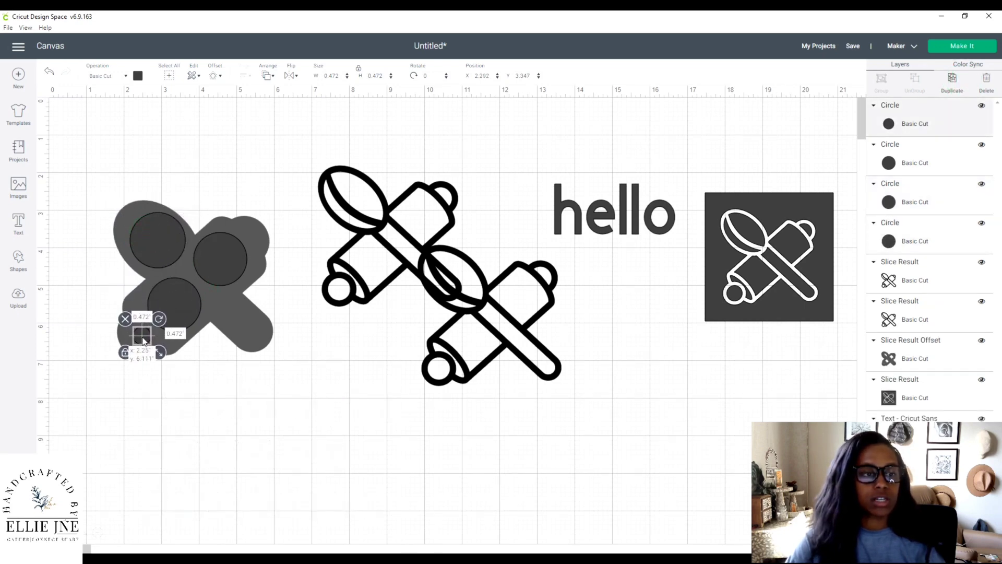
# - Weld the four circles and the offset into one solid shape
pyautogui.moveTo(65, 176); pyautogui.dragTo(262, 408)
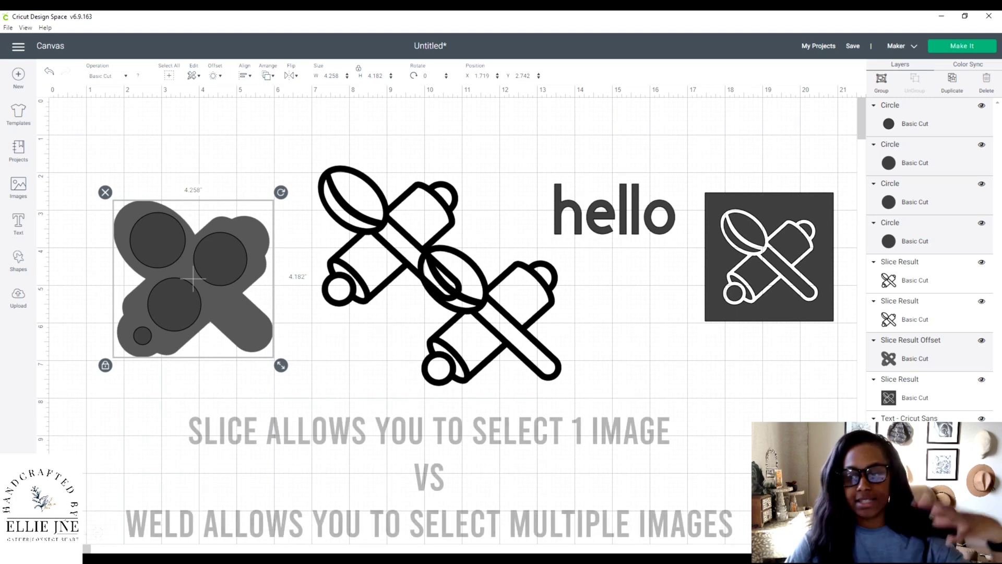
pyautogui.click(79, 180)
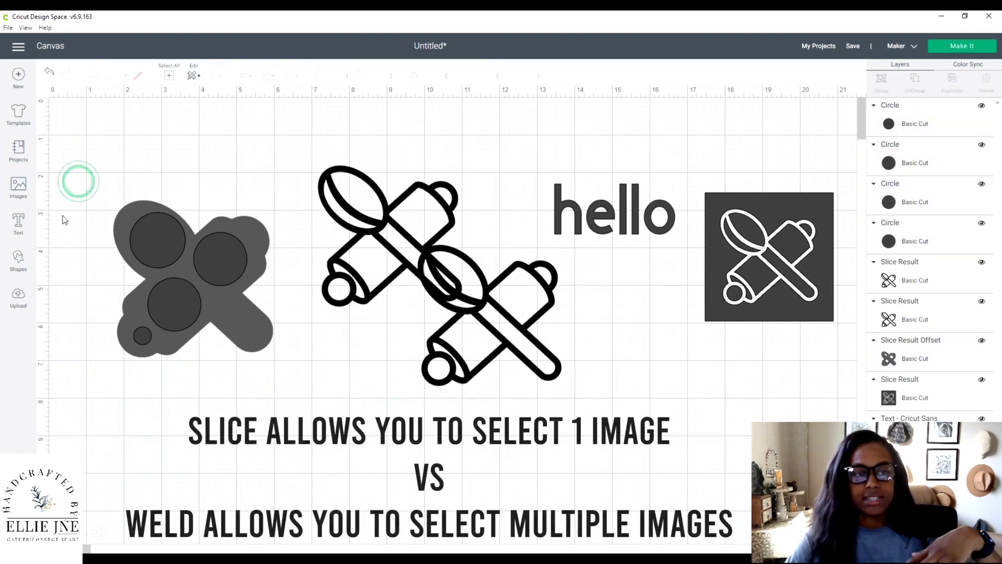
pyautogui.moveTo(61, 215); pyautogui.dragTo(272, 406)
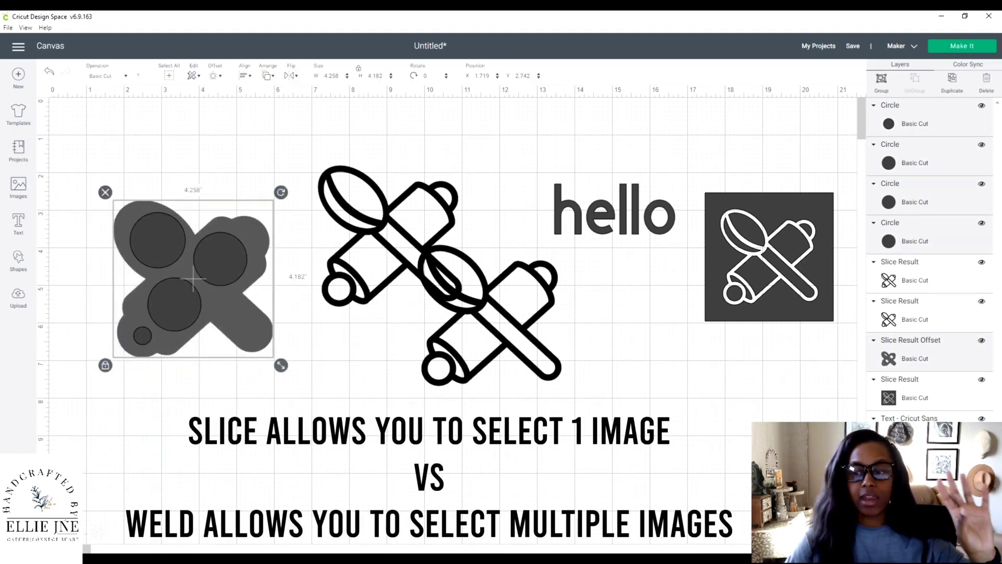
pyautogui.press('Delete')
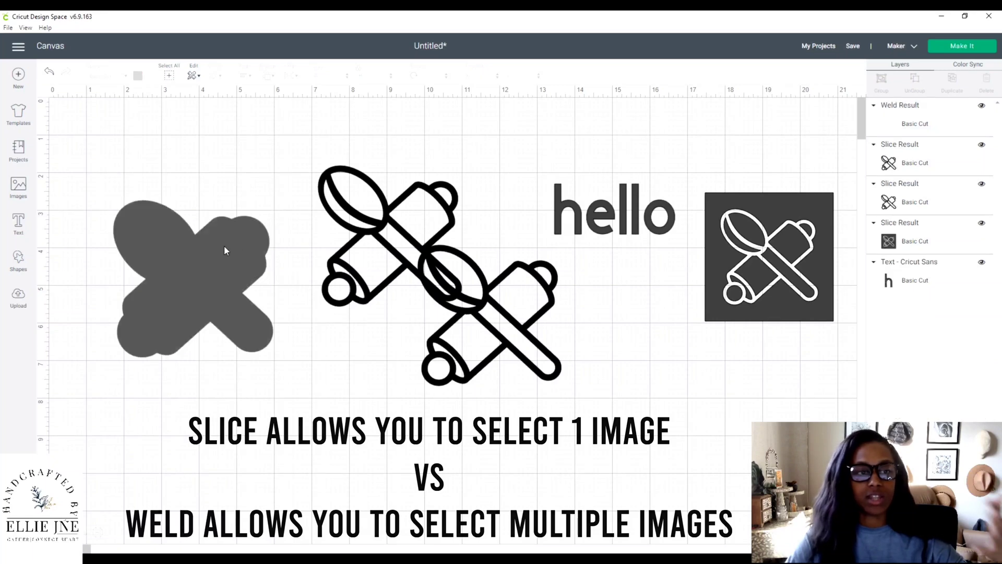
# - Move the upper black rolling pin image to about X 4.5, Y 1.5 and bring its layer above the welded shape
pyautogui.moveTo(444, 259); pyautogui.dragTo(345, 249)
pyautogui.moveTo(957, 167); pyautogui.dragTo(950, 109)
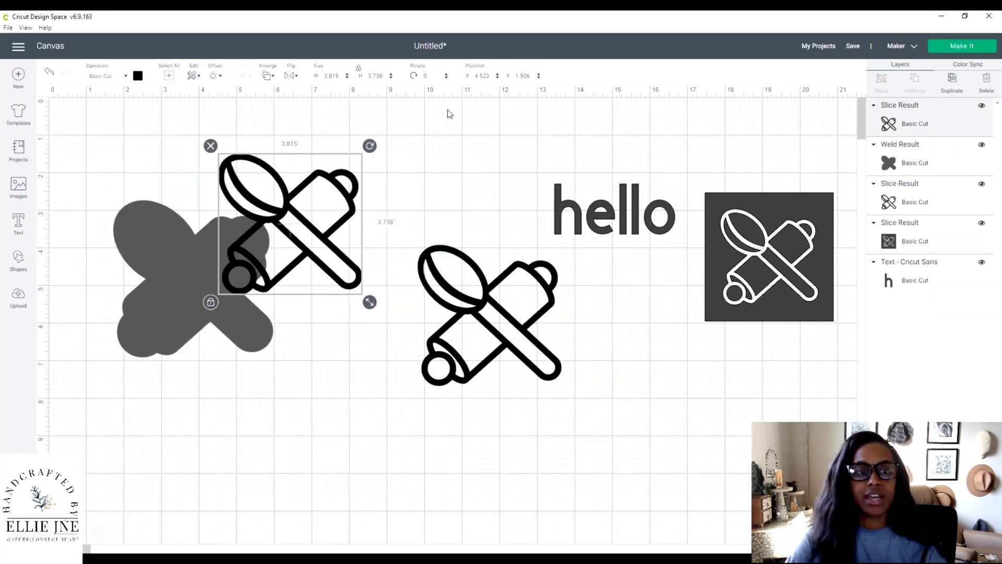
# - Recolor the selected rolling pin image white and center it over the welded shape at about X 1.95, Y 2.95
pyautogui.click(137, 76)
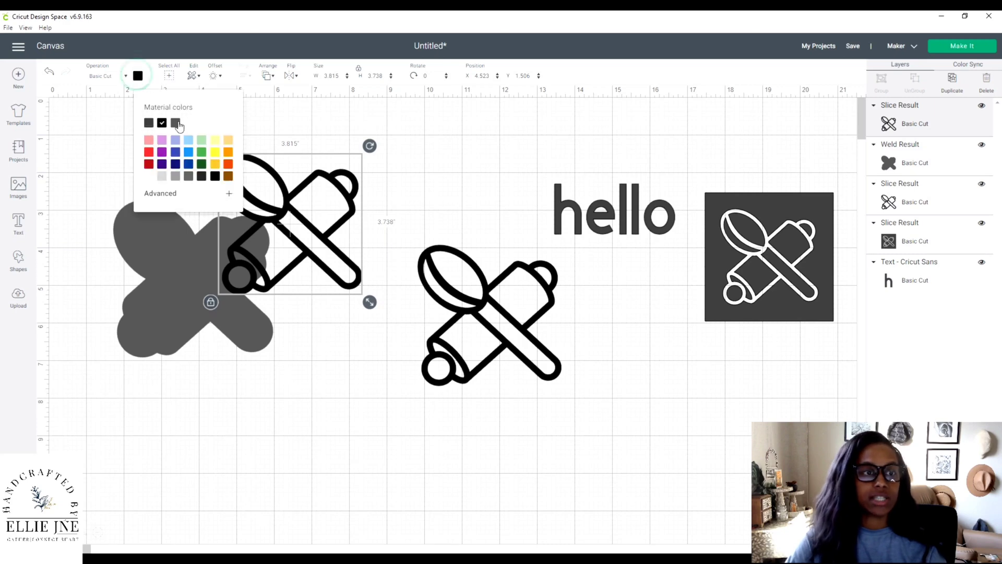
pyautogui.click(149, 178)
pyautogui.moveTo(297, 234); pyautogui.dragTo(196, 284)
pyautogui.click(319, 205)
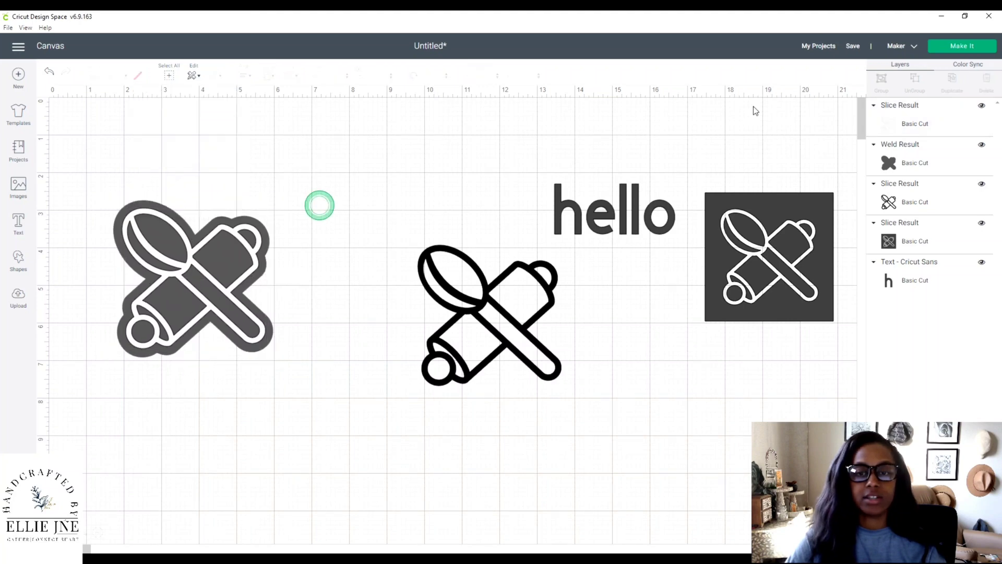
# - Hide the hello text, the square cutout and the remaining black rolling pin image
pyautogui.click(982, 262)
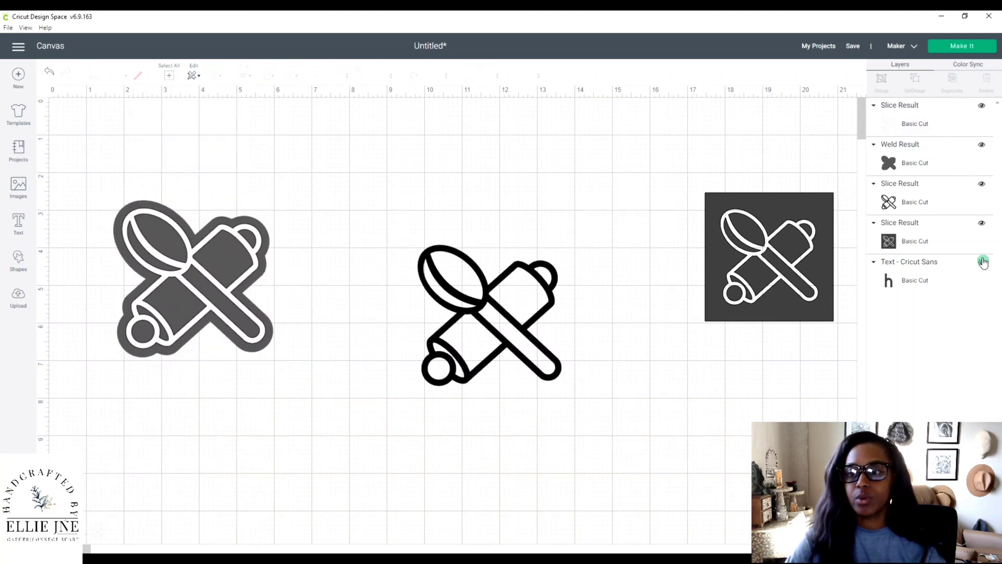
pyautogui.click(981, 223)
pyautogui.click(981, 185)
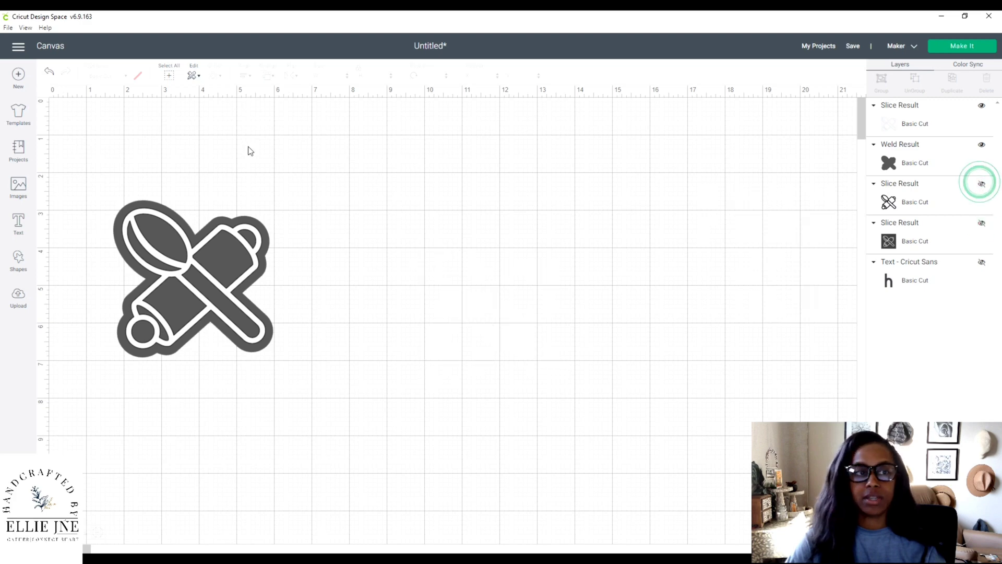
pyautogui.click(180, 250)
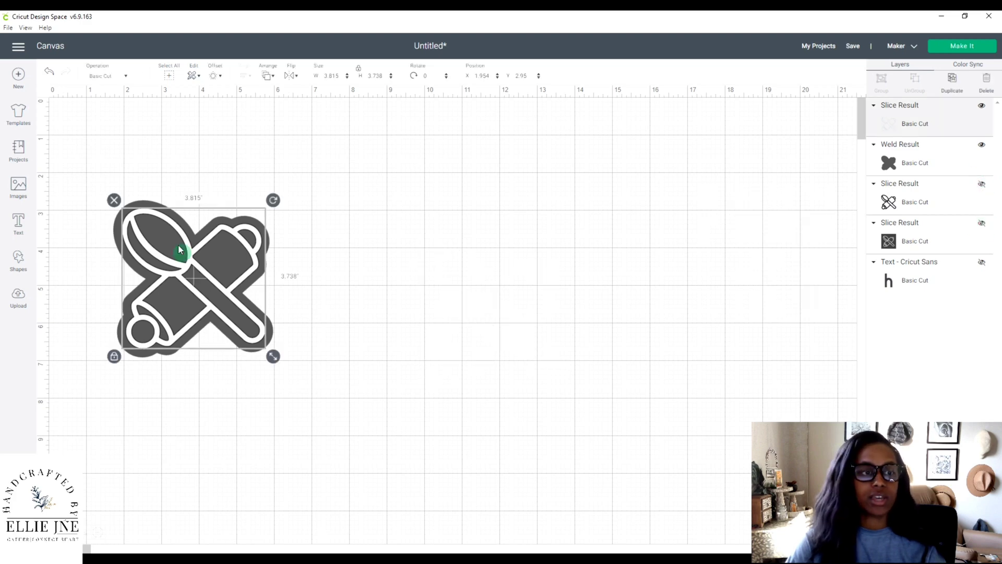
pyautogui.click(126, 77)
pyautogui.click(241, 151)
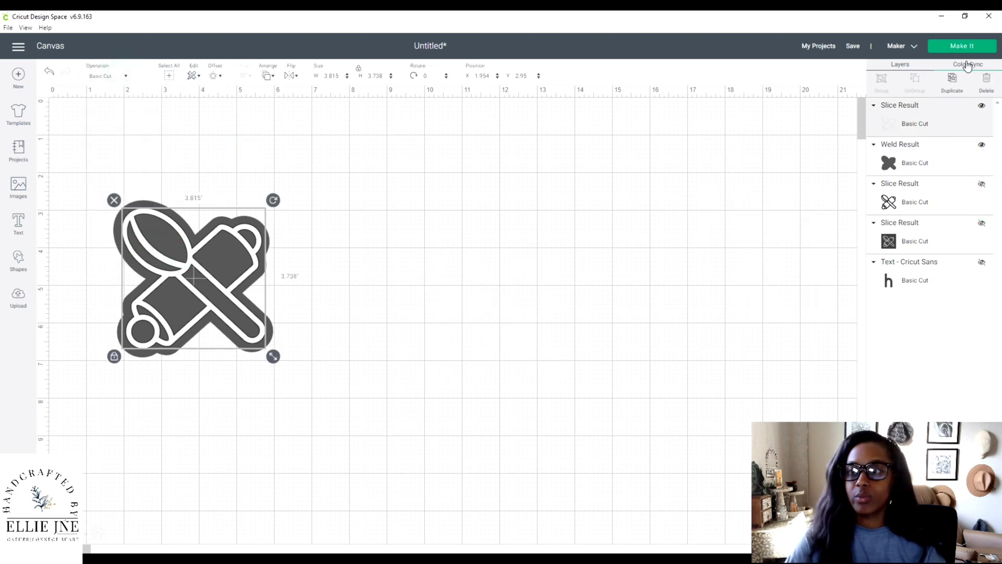
# - Preview the two cutting mats, repositioning the rolling pin image on mat 1 and the welded shape on mat 2
pyautogui.click(944, 51)
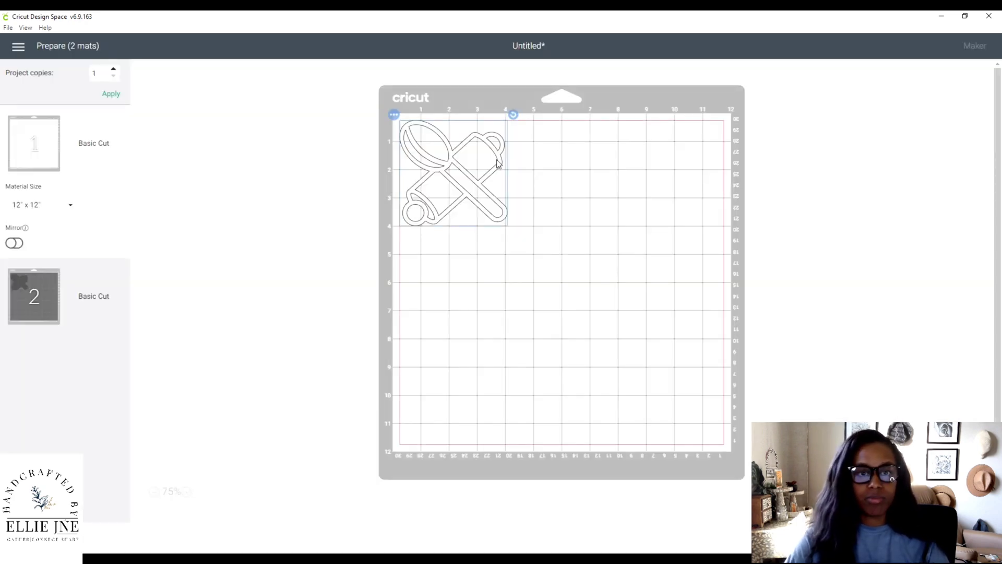
pyautogui.moveTo(498, 163); pyautogui.dragTo(532, 182)
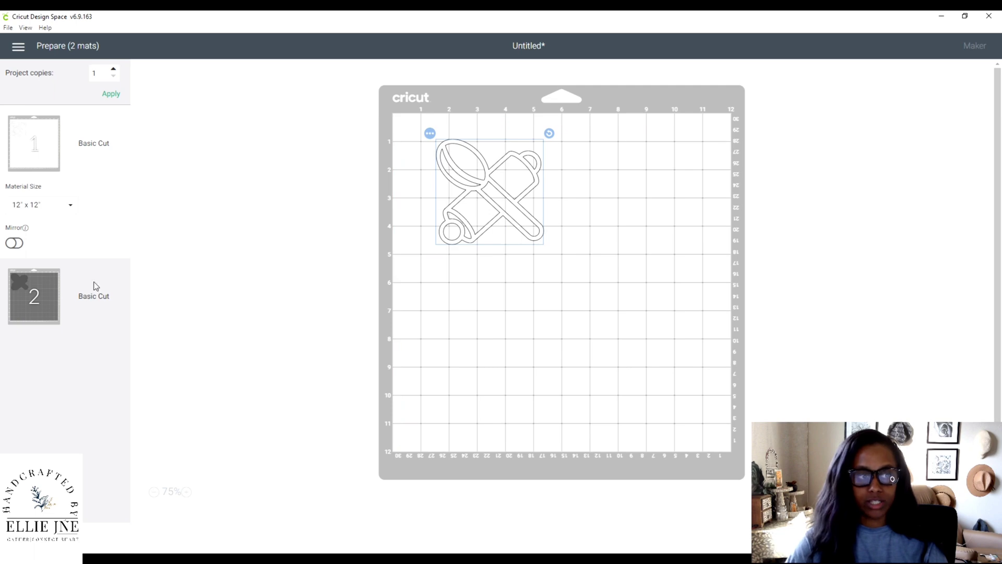
pyautogui.click(52, 304)
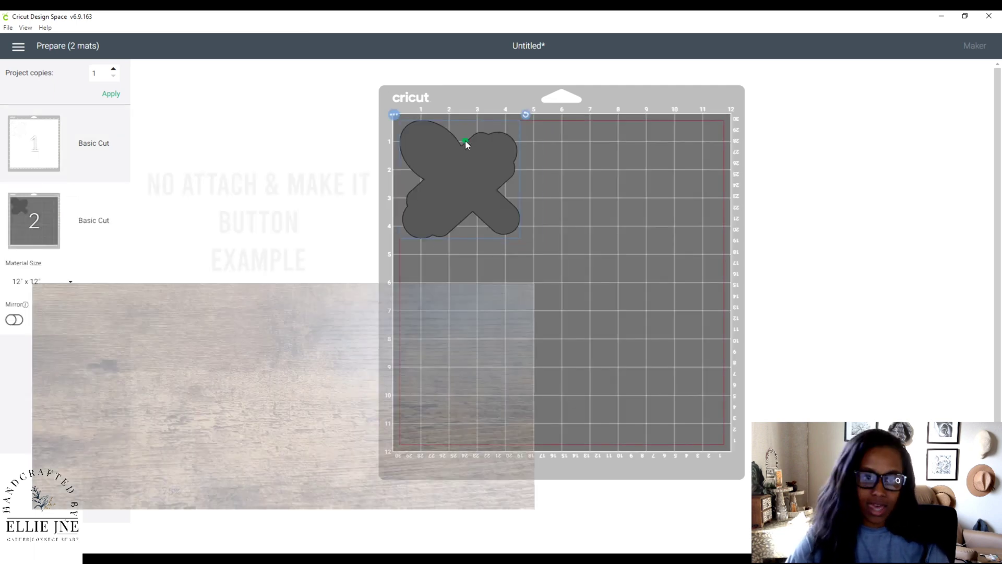
pyautogui.moveTo(471, 174)
pyautogui.mouseDown()
pyautogui.moveTo(491, 182)
pyautogui.moveTo(476, 179)
pyautogui.mouseUp()
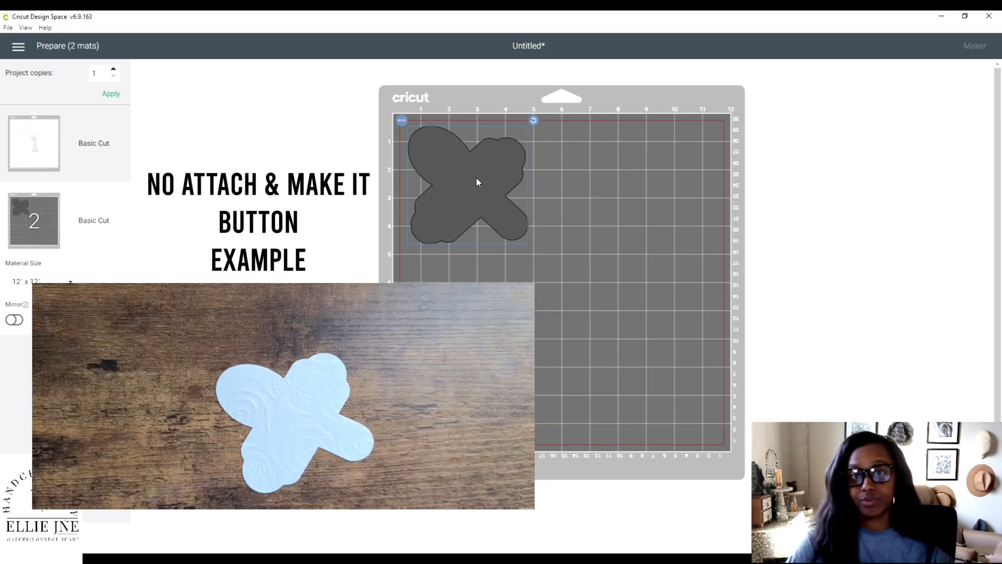
pyautogui.moveTo(476, 178); pyautogui.dragTo(472, 180)
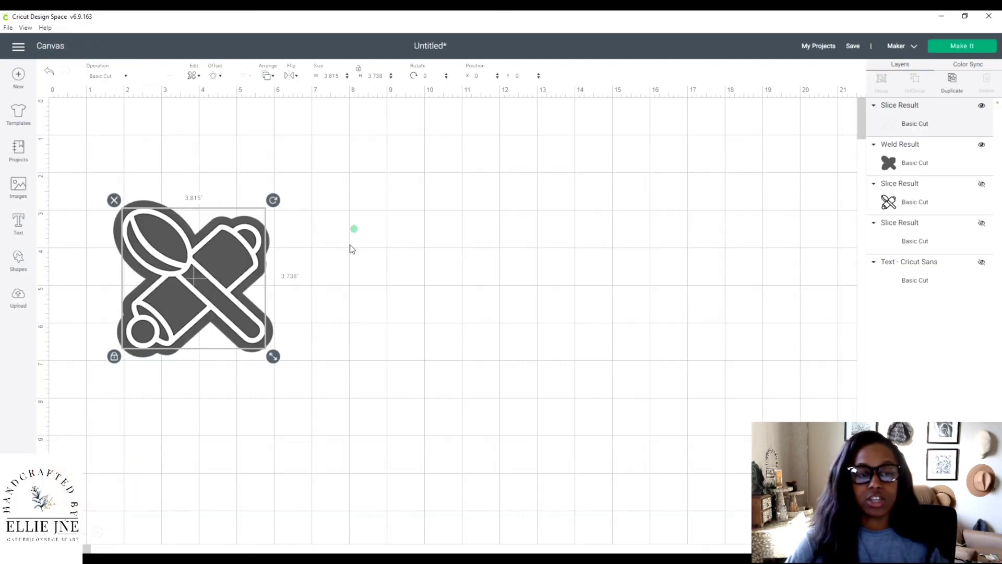
# - Attach the rolling pin image to the welded shape, and detach the two again
pyautogui.moveTo(353, 228); pyautogui.dragTo(133, 365)
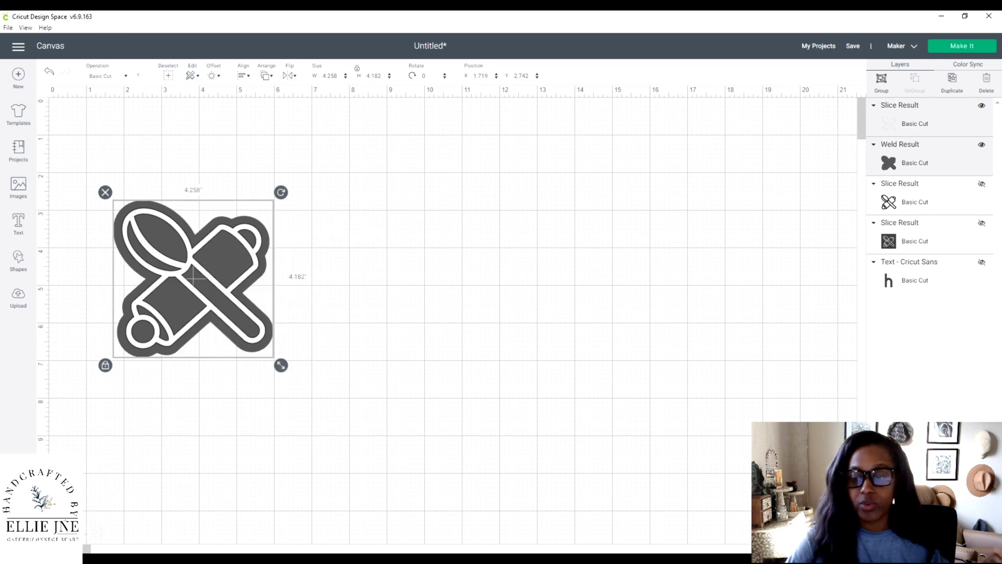
pyautogui.click(934, 539)
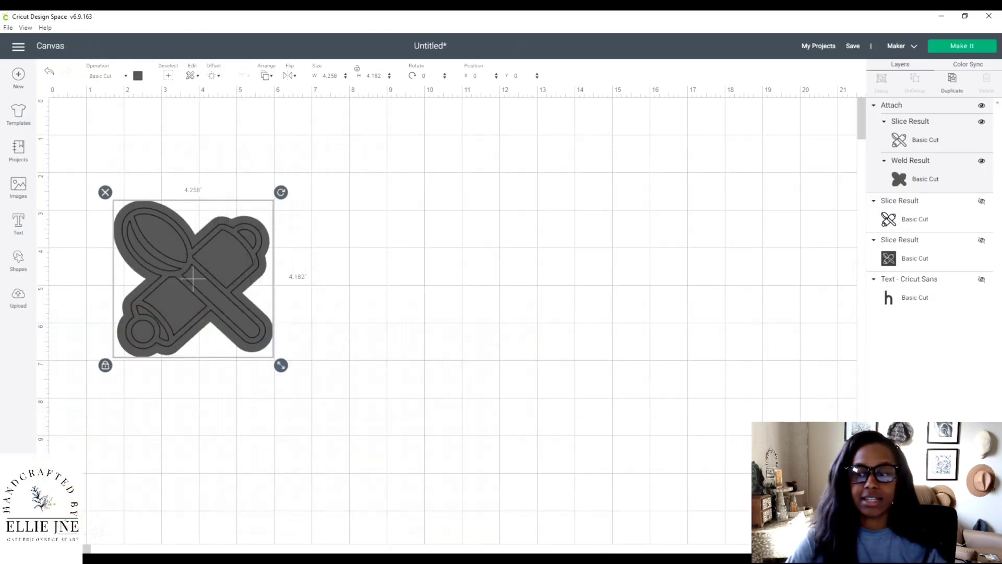
pyautogui.hotkey('ctrl', 'z')
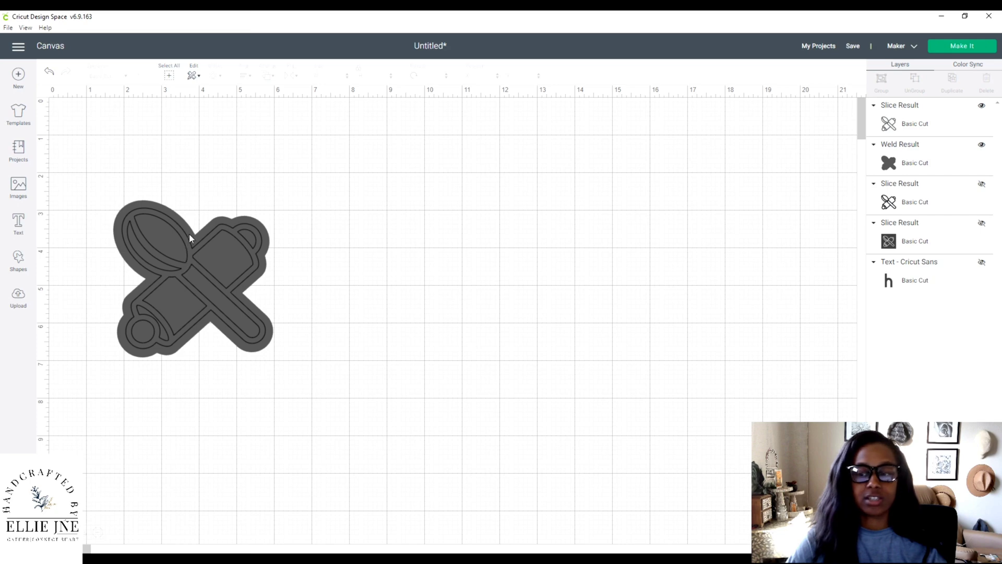
# - Move the rolling pin image off the welded shape to about X 6.9, Y 1.17, and preview both grey pieces rearranged on the mat
pyautogui.click(252, 243)
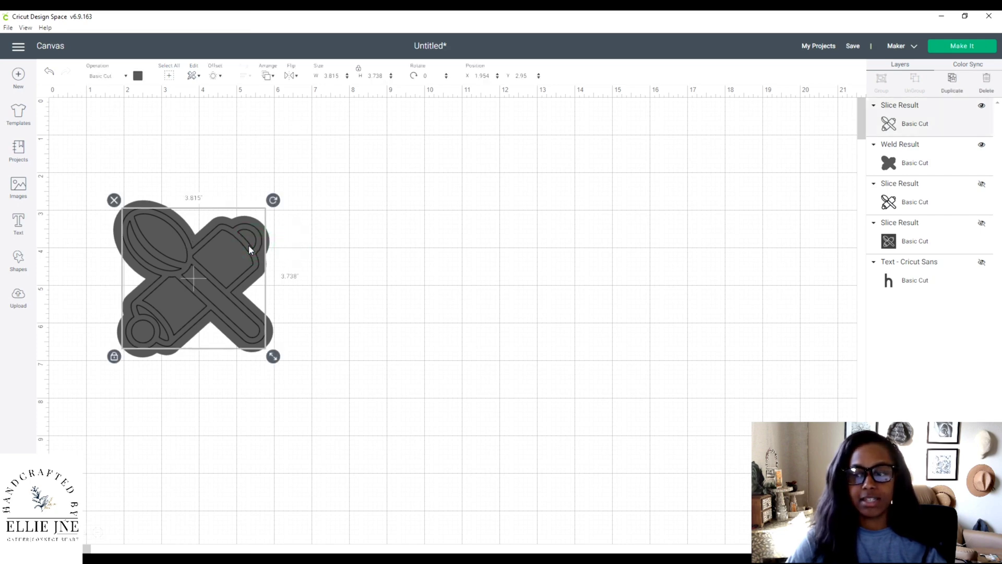
pyautogui.moveTo(240, 245); pyautogui.dragTo(425, 178)
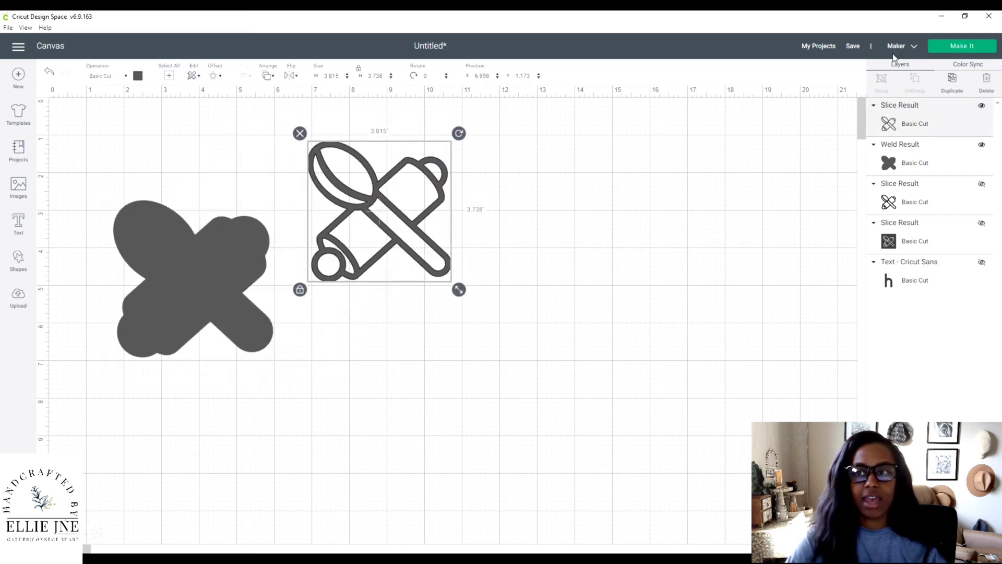
pyautogui.click(945, 48)
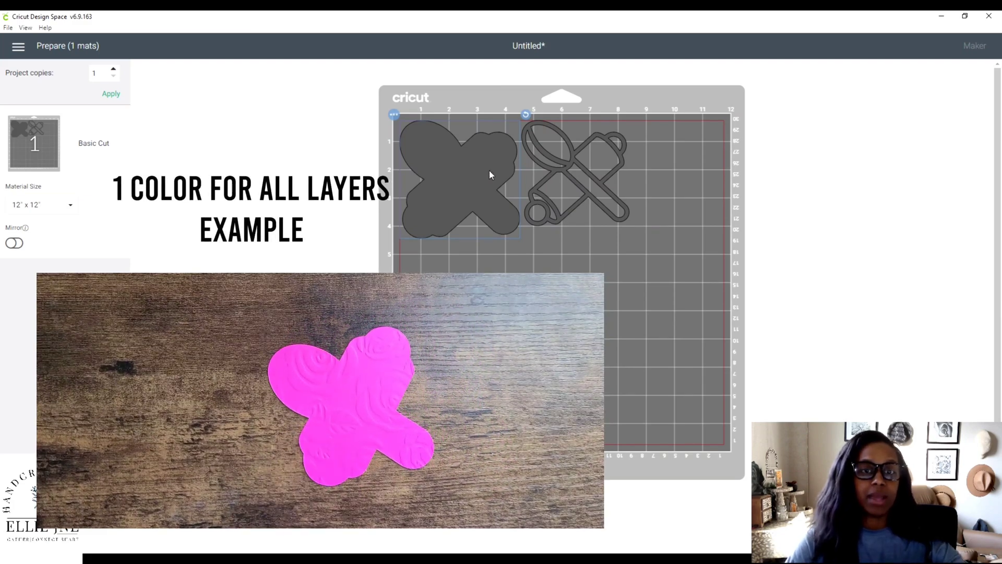
pyautogui.moveTo(489, 170); pyautogui.dragTo(508, 214)
pyautogui.moveTo(576, 172); pyautogui.dragTo(598, 193)
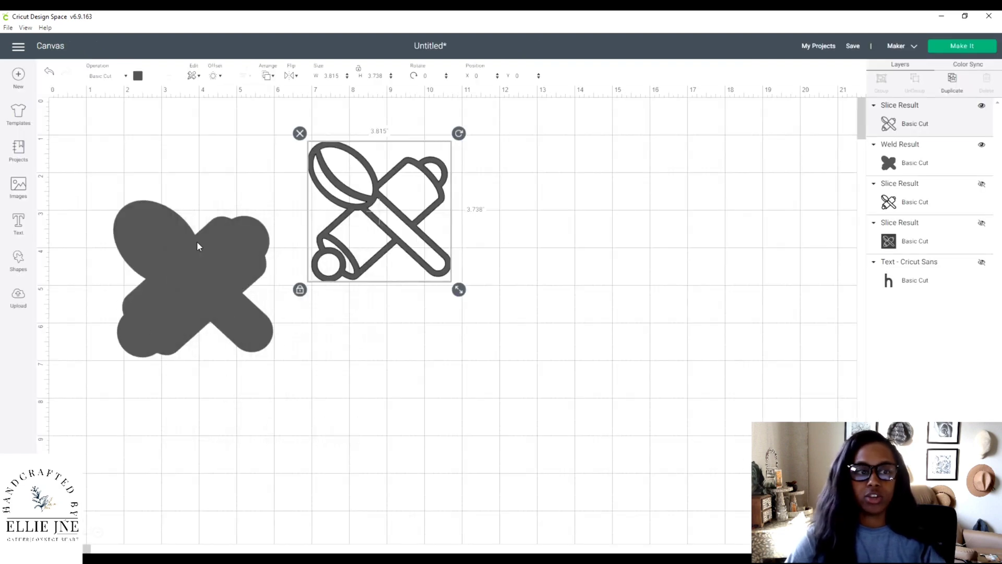
# - Move the welded shape up slightly, recolor the rolling pin image white and place it over the shape at about X 1.45, Y 1.41
pyautogui.moveTo(197, 245); pyautogui.dragTo(176, 188)
pyautogui.click(367, 201)
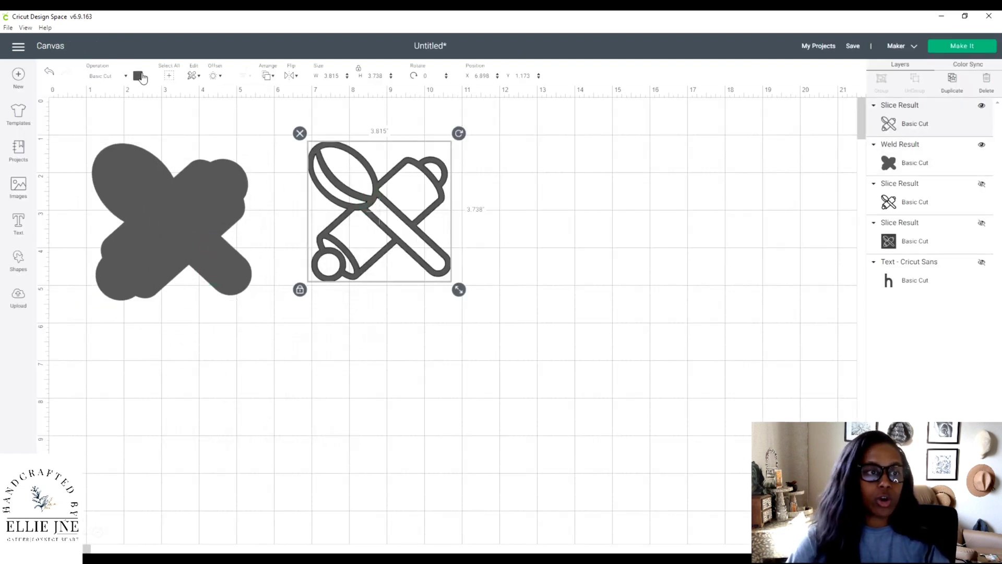
pyautogui.click(139, 76)
pyautogui.click(149, 176)
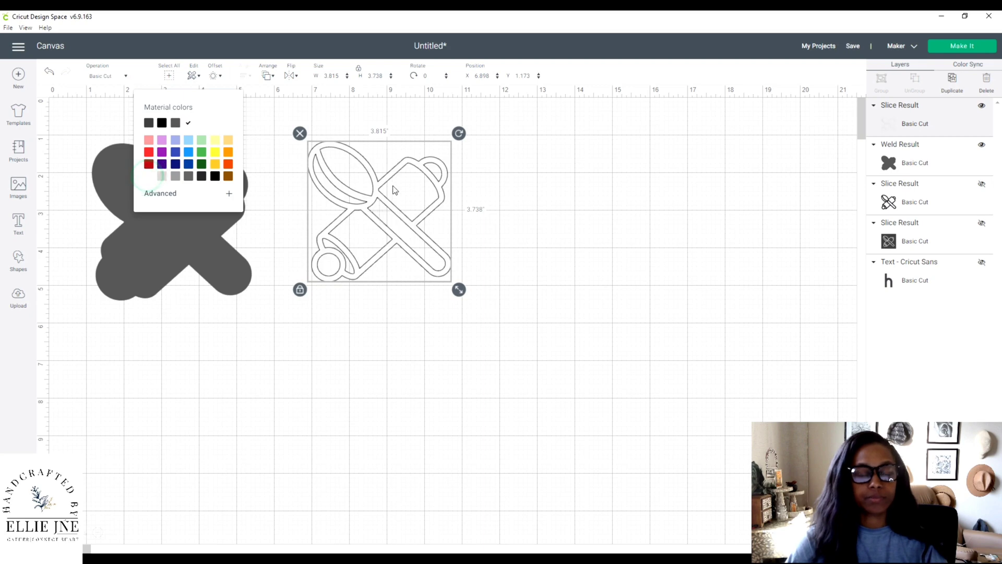
pyautogui.moveTo(392, 192); pyautogui.dragTo(185, 208)
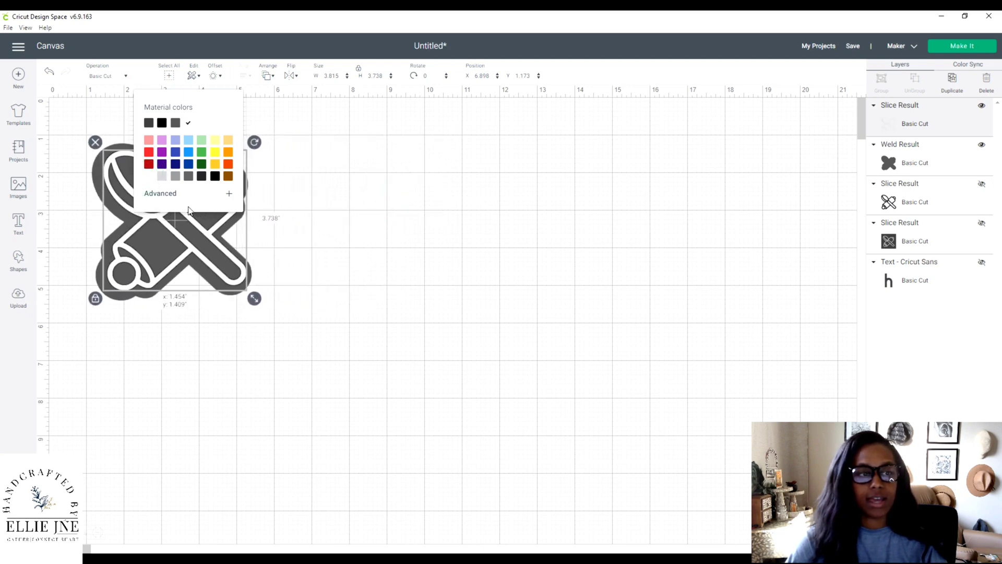
pyautogui.click(318, 204)
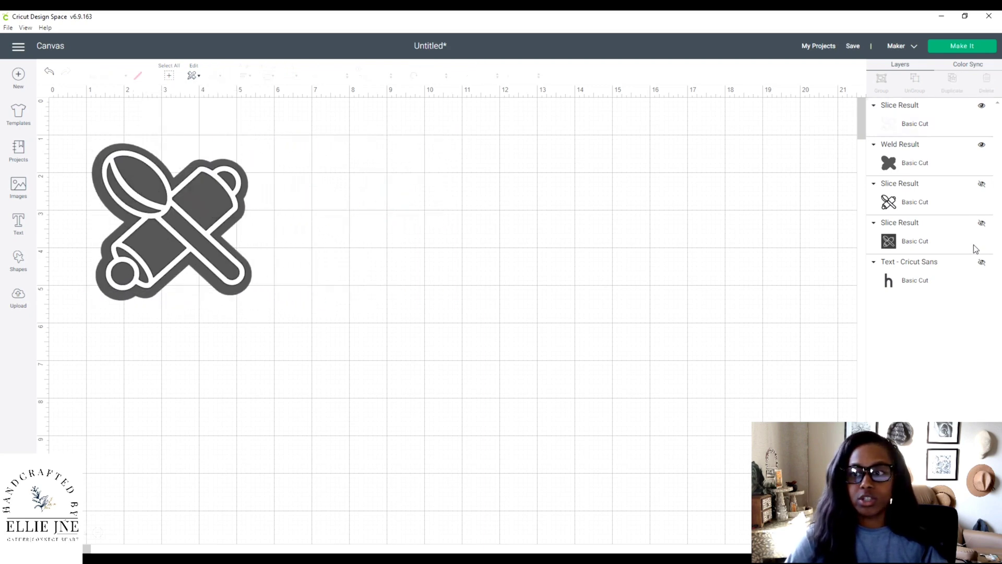
# - Show the hello text and square cutout again, arranging them beside the layered artwork with the square enlarged to about 4.4 in
pyautogui.click(981, 263)
pyautogui.moveTo(624, 218); pyautogui.dragTo(317, 217)
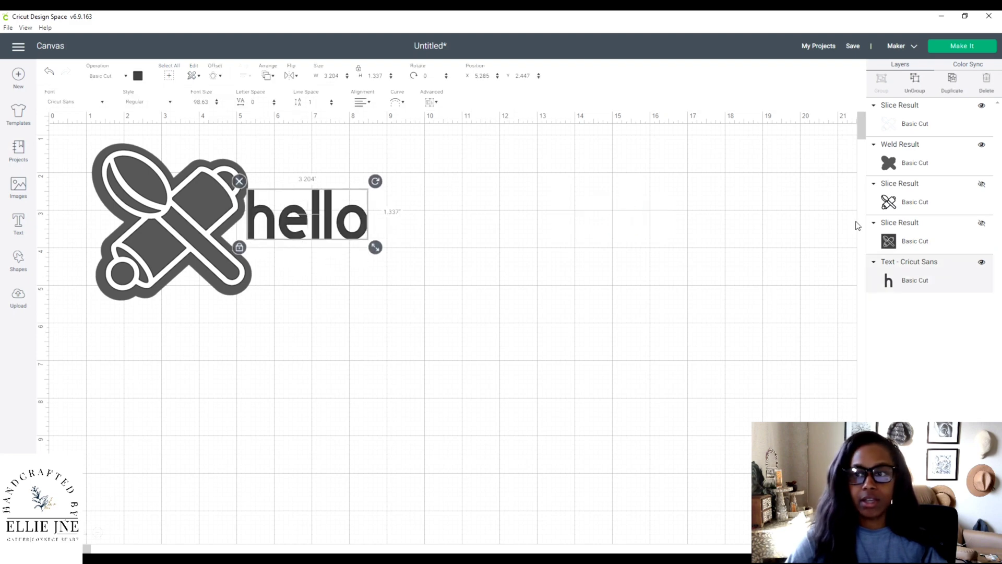
pyautogui.click(981, 227)
pyautogui.moveTo(777, 261); pyautogui.dragTo(611, 212)
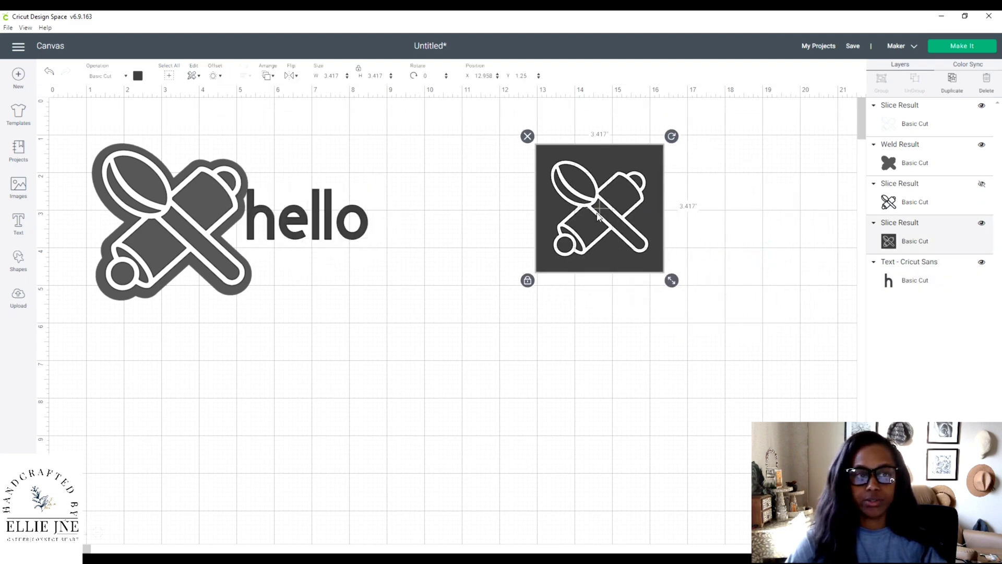
pyautogui.moveTo(671, 282); pyautogui.dragTo(707, 318)
pyautogui.moveTo(658, 257); pyautogui.dragTo(584, 264)
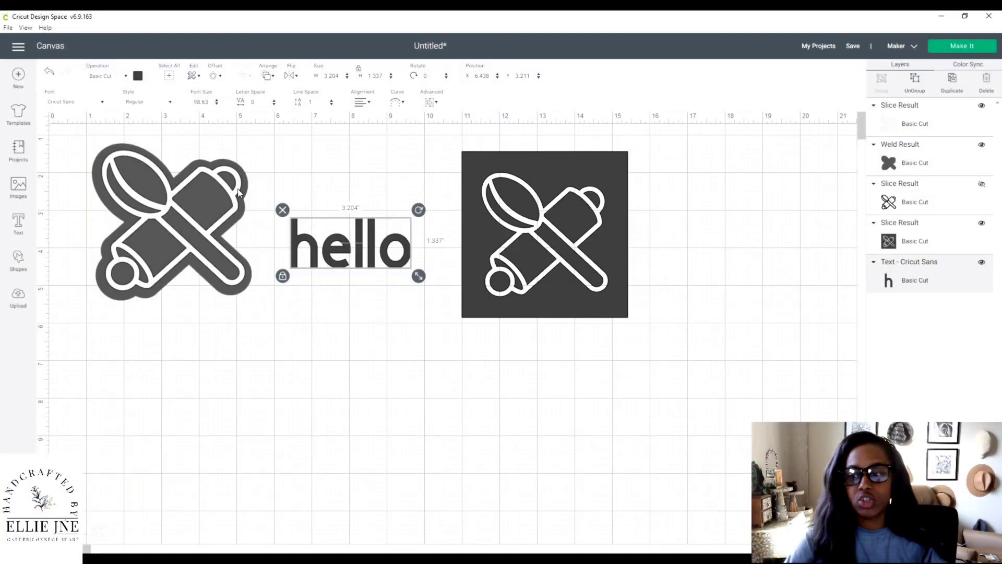
# - Move the welded shape together with the white rolling pin image to about X 1.54, Y 2.06
pyautogui.click(165, 152)
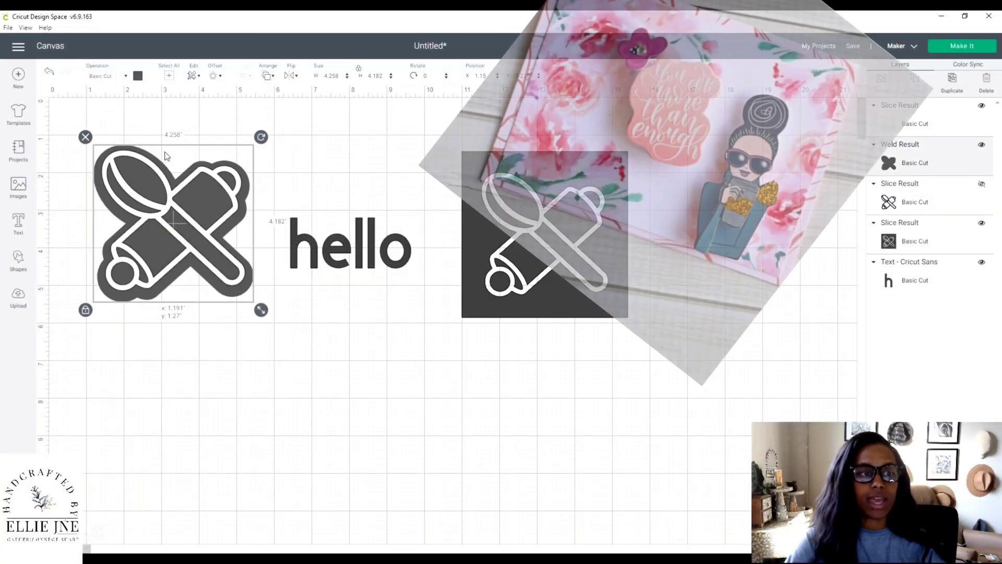
pyautogui.moveTo(179, 113); pyautogui.dragTo(192, 143)
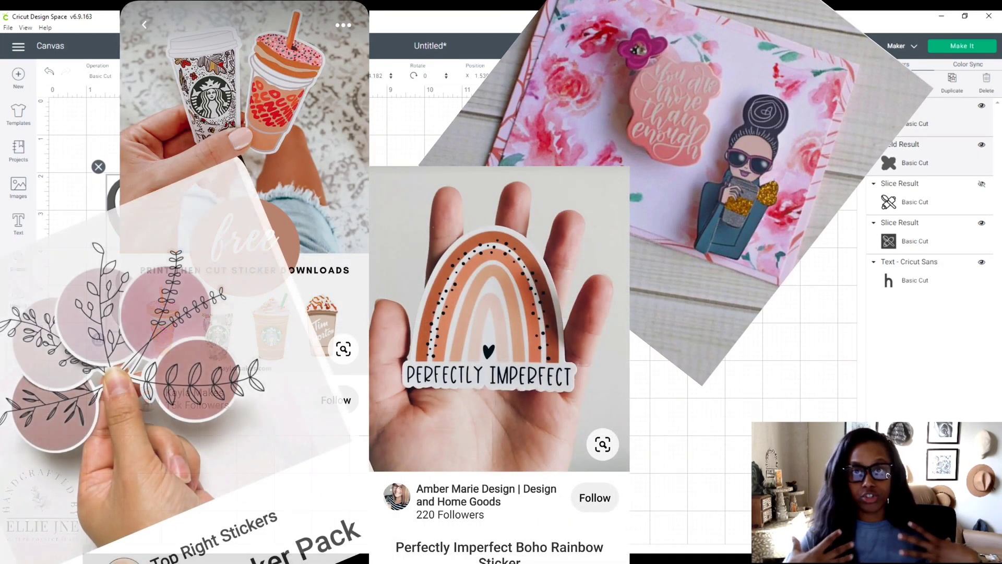
# - Bring the hello text to the top of the layer order and place it over the rolling pin artwork at about X 2.2, Y 3.4
pyautogui.click(313, 208)
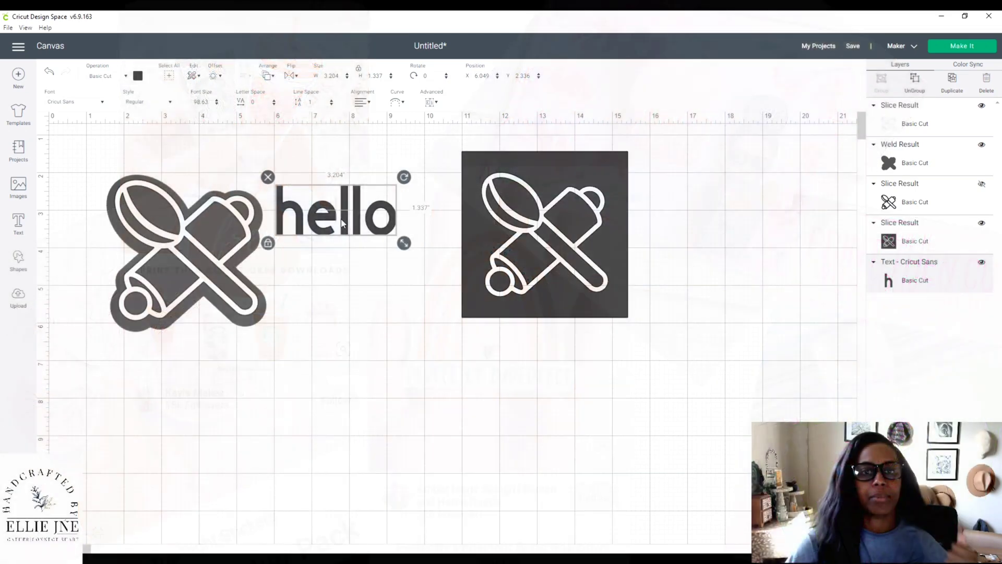
pyautogui.moveTo(912, 239); pyautogui.dragTo(911, 107)
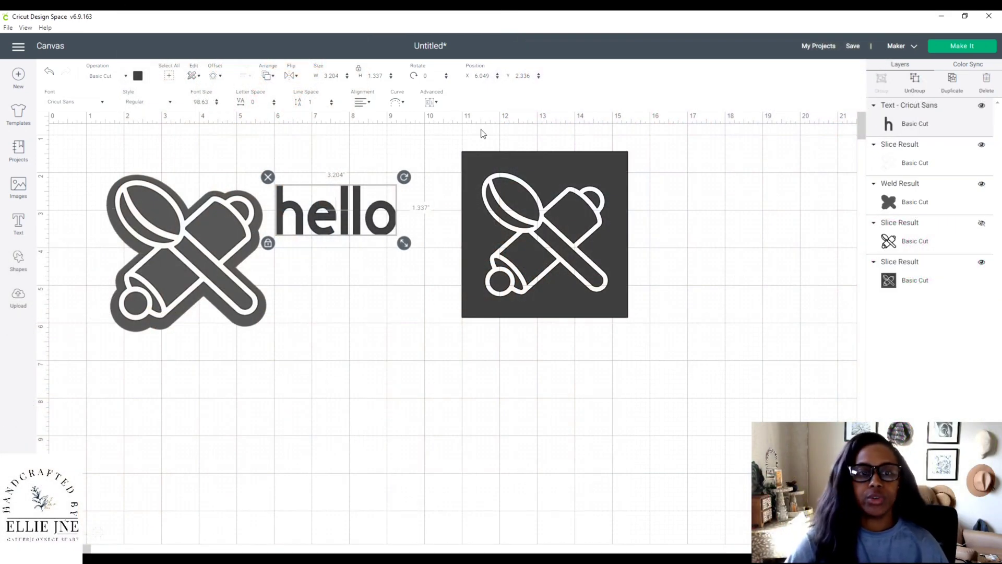
pyautogui.moveTo(342, 215); pyautogui.dragTo(197, 255)
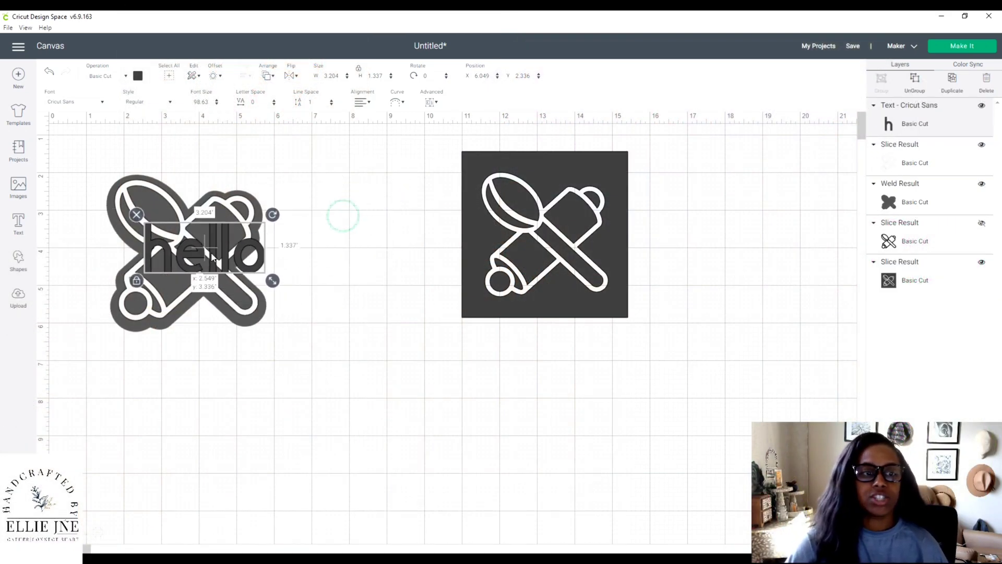
# - Recolor the hello text orange and shrink it to about 2.72 in wide over the artwork
pyautogui.click(138, 76)
pyautogui.click(228, 152)
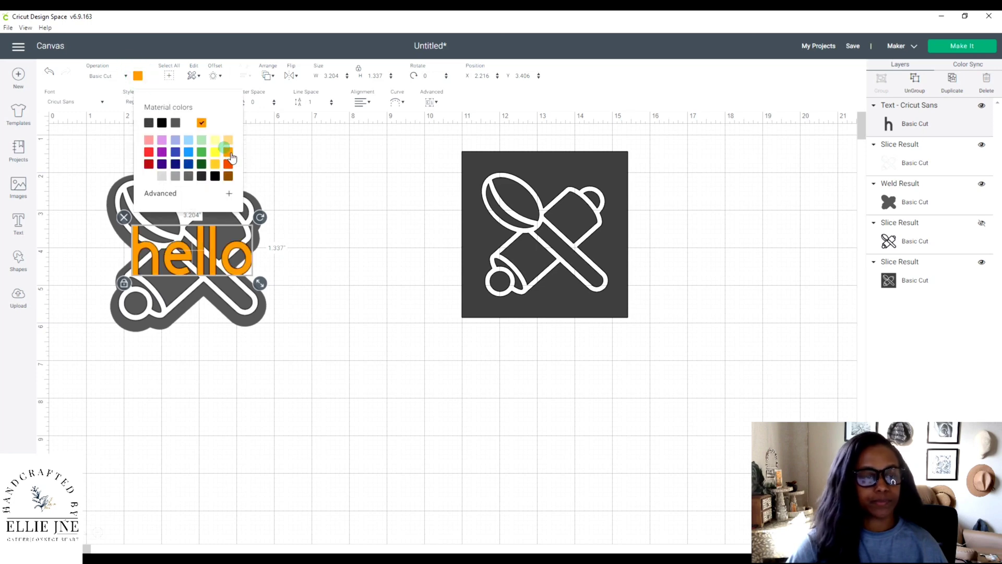
pyautogui.click(227, 239)
pyautogui.moveTo(260, 285); pyautogui.dragTo(232, 270)
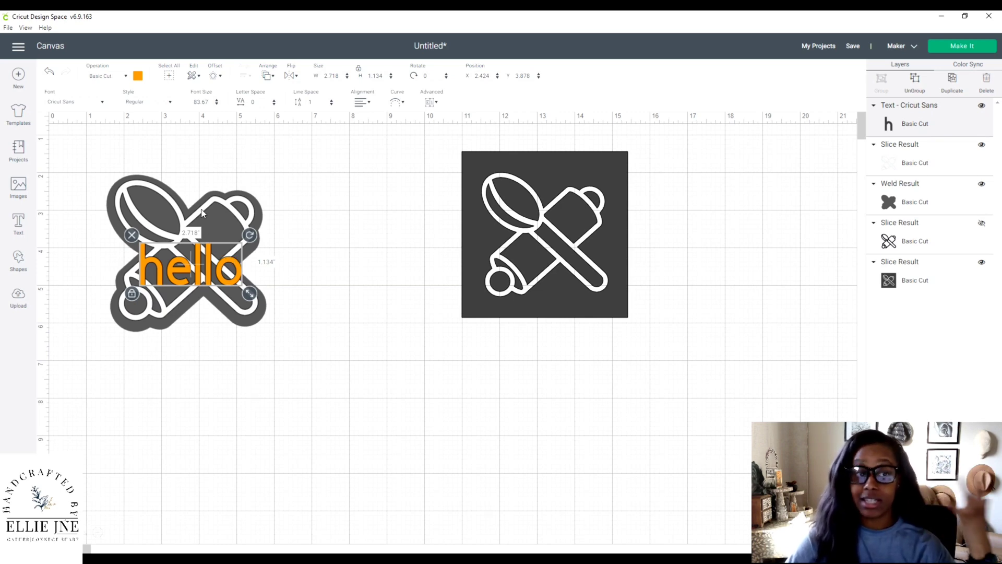
# - Select the white rolling pin image with the welded shape and align them with Center
pyautogui.moveTo(205, 168); pyautogui.dragTo(225, 216)
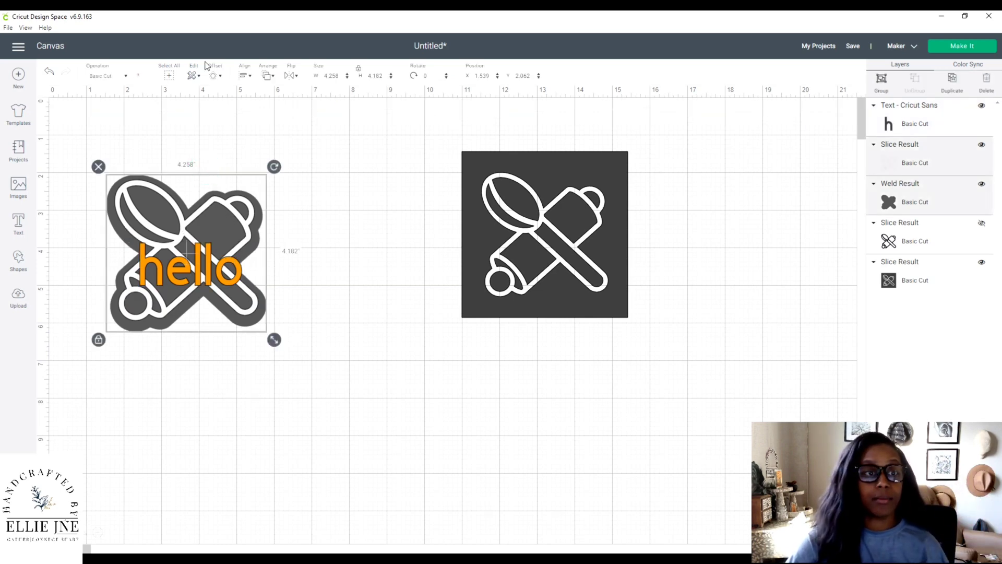
pyautogui.click(247, 76)
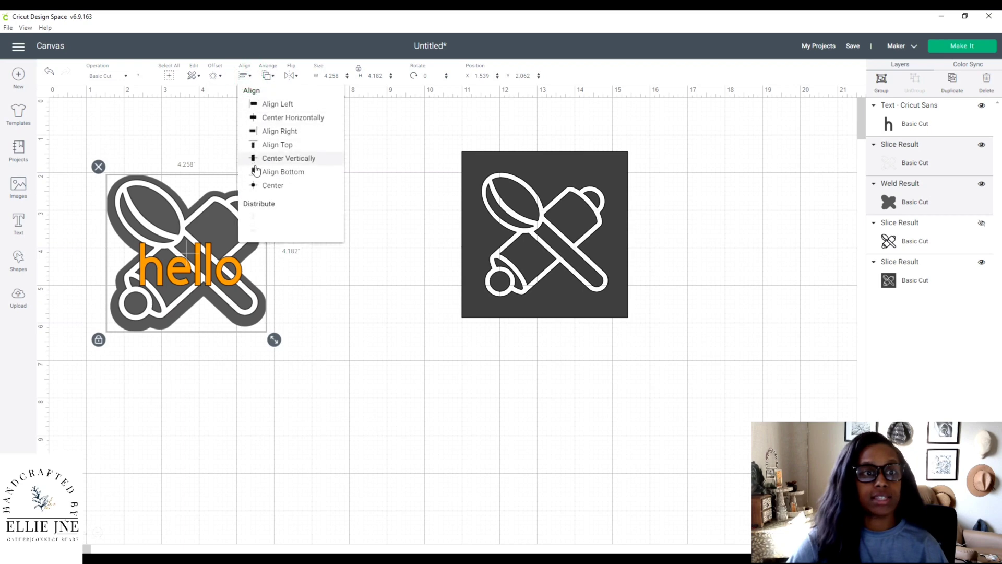
pyautogui.click(257, 187)
# - Shrink the hello text to about 2.35 in wide and shift it to about X 2.6, Y 4.2 on the artwork
pyautogui.moveTo(206, 265); pyautogui.dragTo(233, 293)
pyautogui.moveTo(211, 277)
pyautogui.mouseDown()
pyautogui.moveTo(215, 288)
pyautogui.moveTo(218, 244)
pyautogui.moveTo(216, 290)
pyautogui.moveTo(221, 280)
pyautogui.mouseUp()
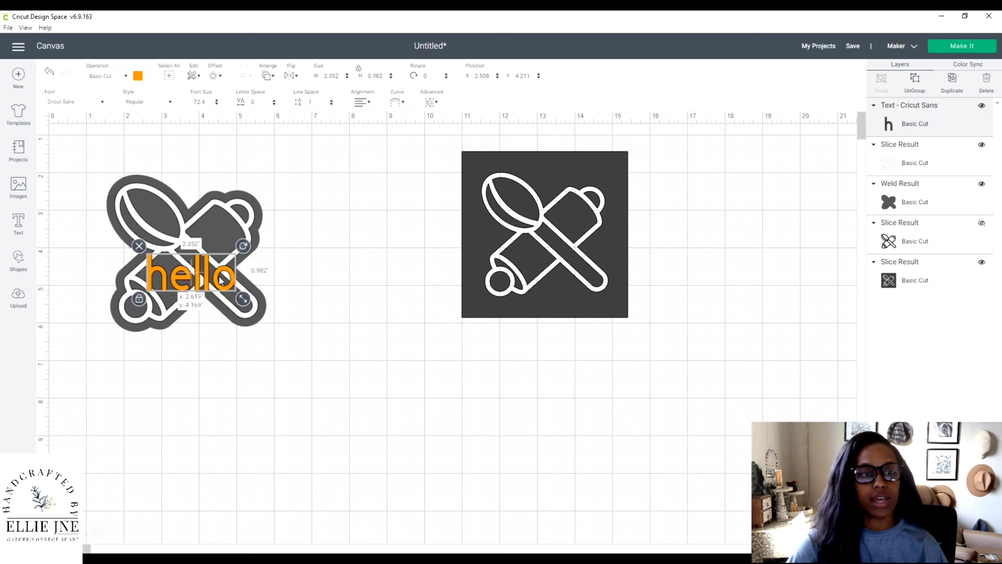
# - Recolor the white rolling pin and spoon outline on the welded shape orange
pyautogui.click(349, 125)
pyautogui.click(332, 170)
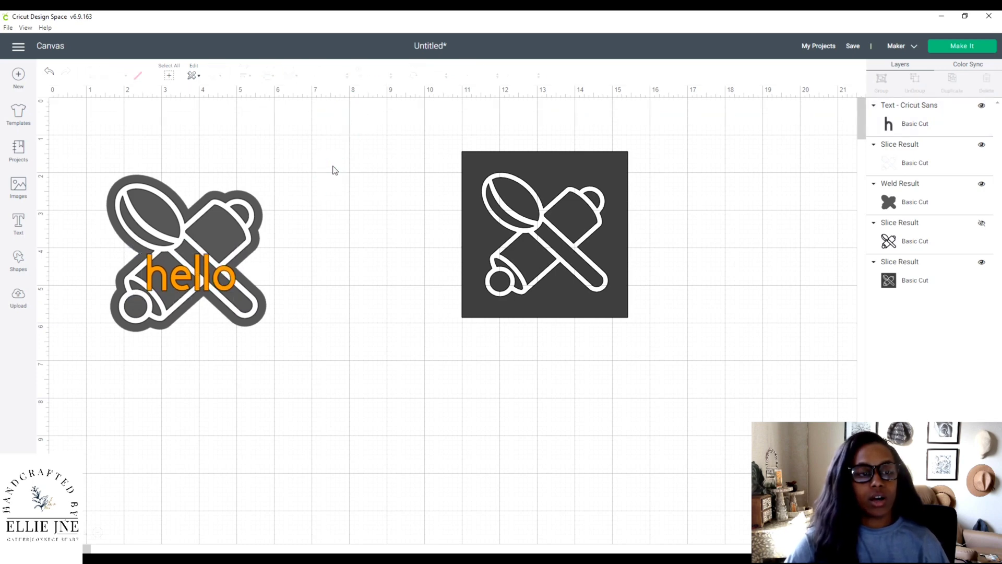
pyautogui.click(217, 223)
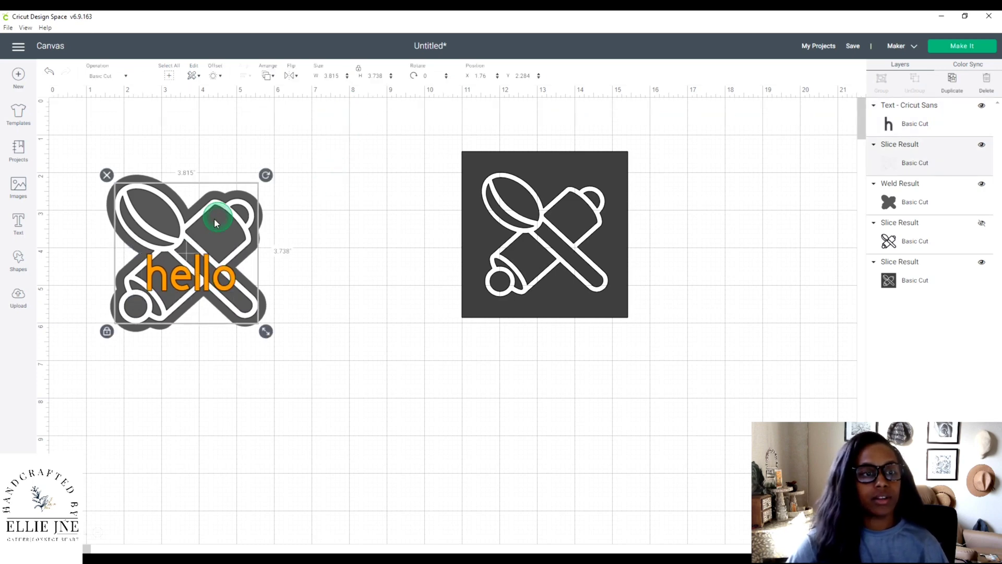
pyautogui.click(139, 75)
pyautogui.click(202, 123)
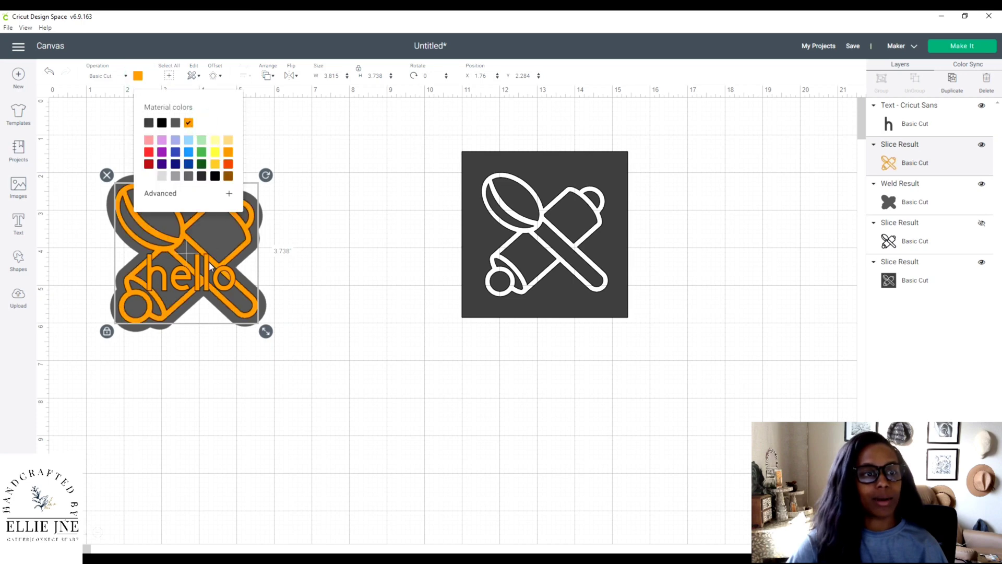
# - Recolor the hello text over the rolling pin artwork white
pyautogui.click(209, 269)
pyautogui.click(138, 75)
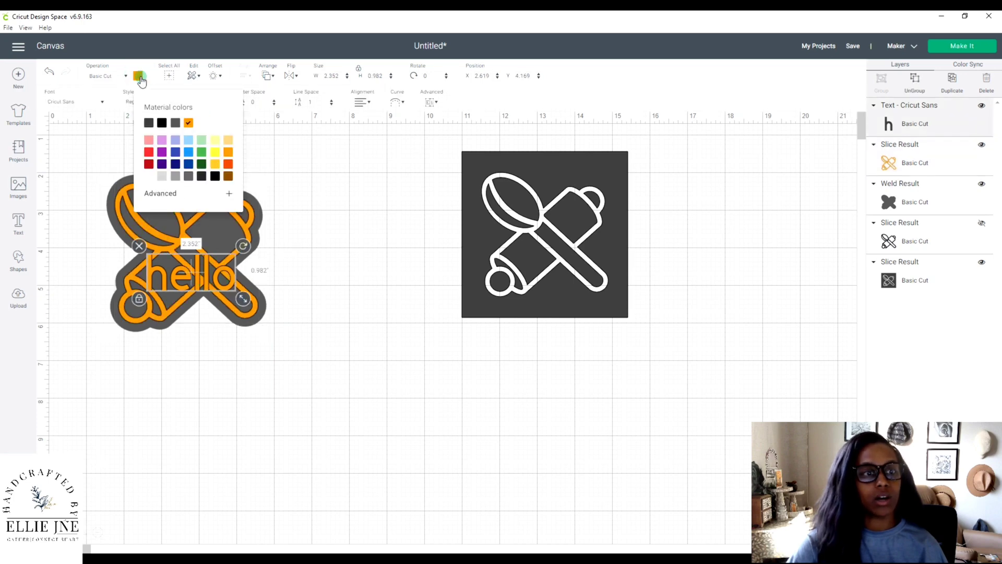
pyautogui.click(150, 178)
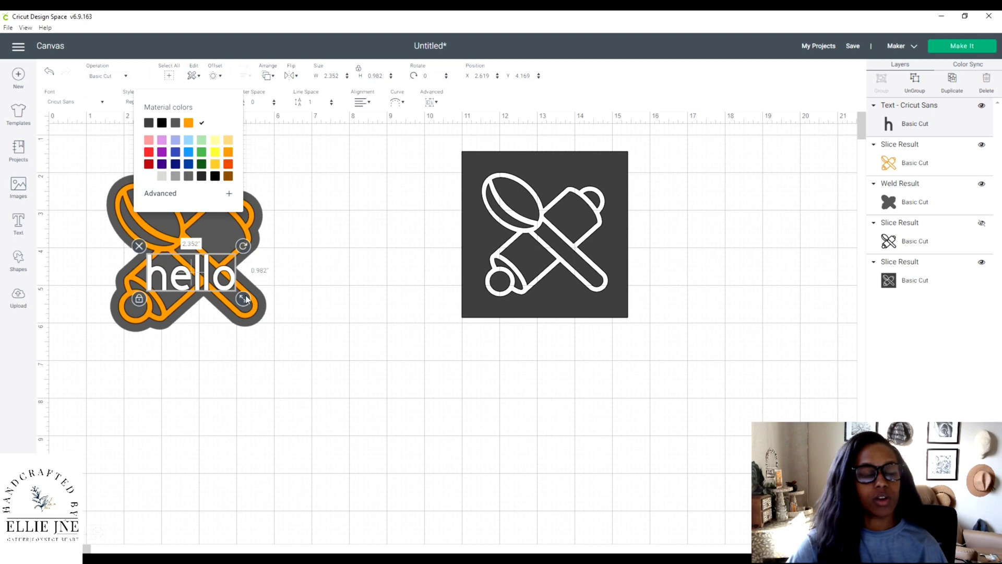
pyautogui.click(325, 225)
# - Duplicate the white hello text, move the copy onto the dark square design, and shrink it to about 1.57 in wide
pyautogui.click(209, 279)
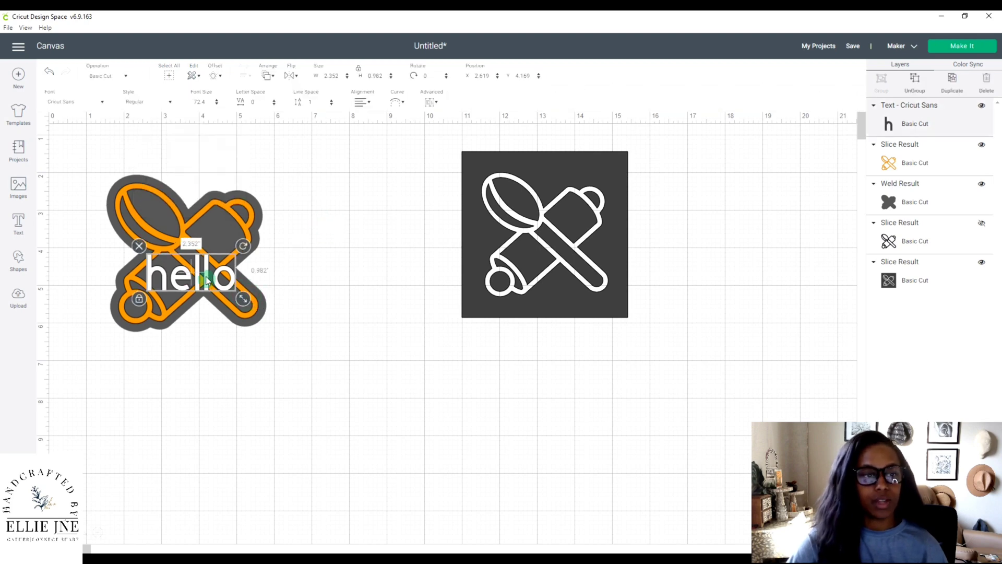
pyautogui.hotkey('ctrl', 'd')
pyautogui.moveTo(211, 278); pyautogui.dragTo(565, 176)
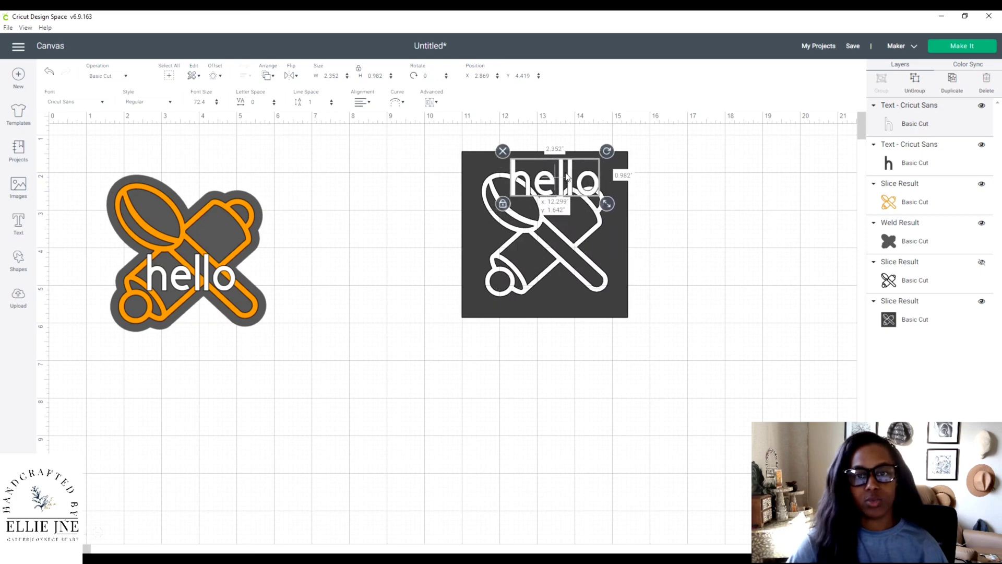
pyautogui.moveTo(605, 203); pyautogui.dragTo(572, 174)
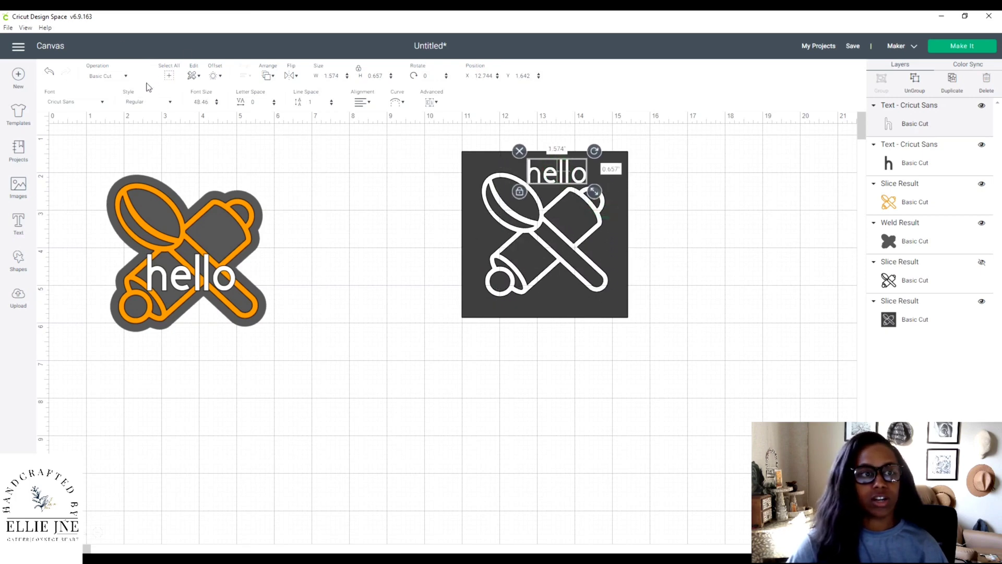
# - Recolor the small hello copy orange and place it in the square's lower-right corner at about X 13.7, Y 5.1
pyautogui.click(139, 74)
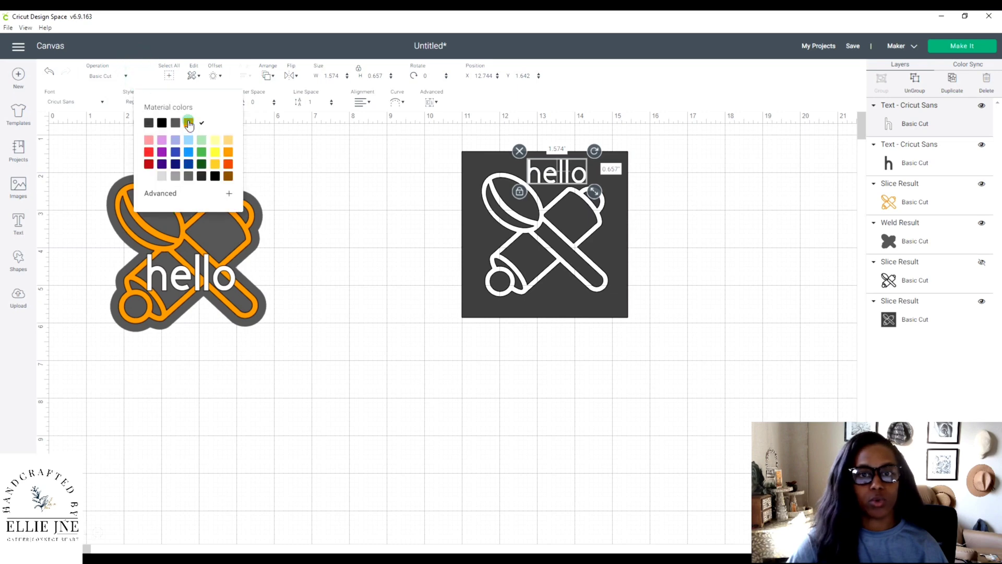
pyautogui.click(189, 124)
pyautogui.moveTo(565, 172); pyautogui.dragTo(598, 302)
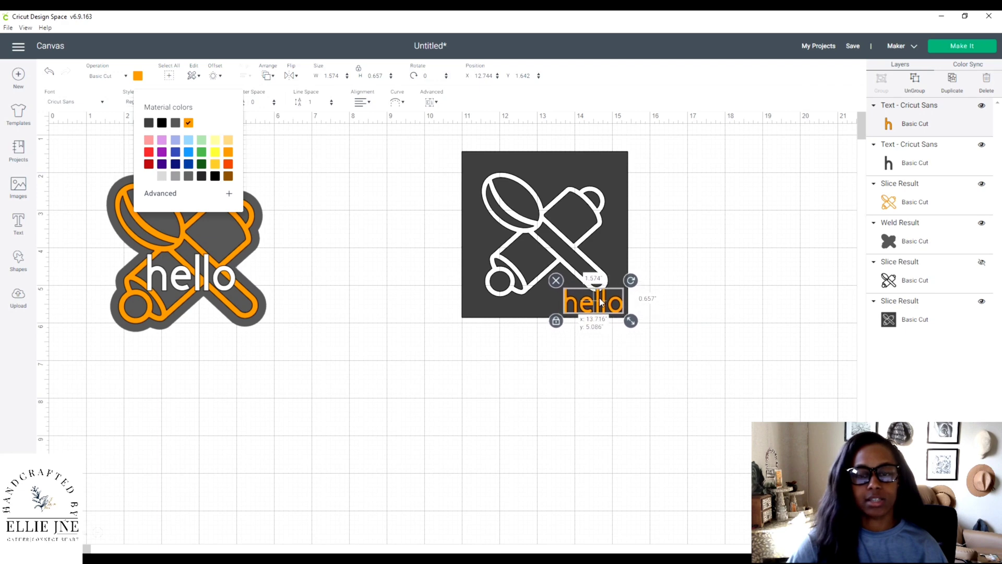
pyautogui.click(293, 147)
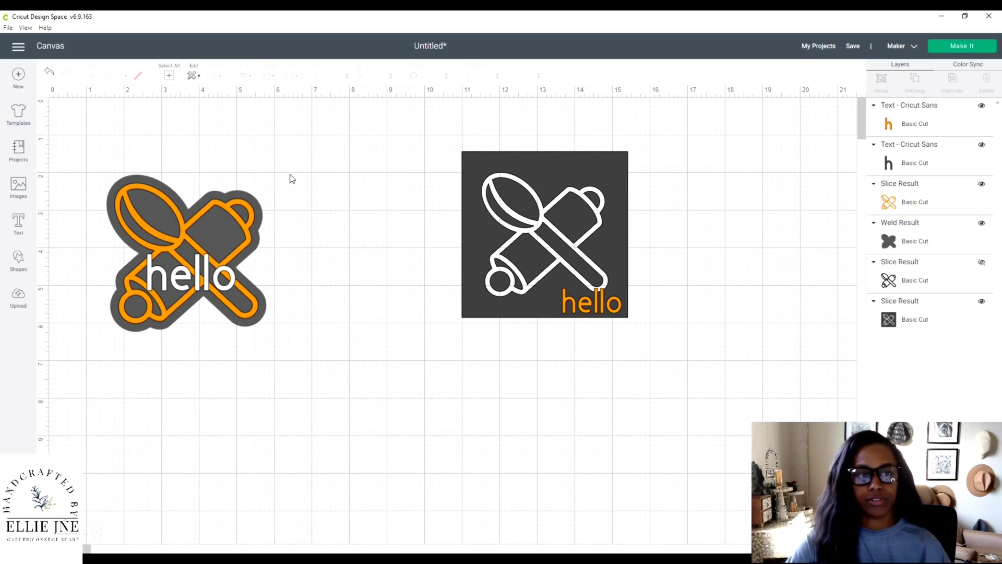
# - Flatten the contoured rolling pin design and the square design into separate Print Then Cut images, and send the project to Make It
pyautogui.moveTo(268, 161); pyautogui.dragTo(166, 390)
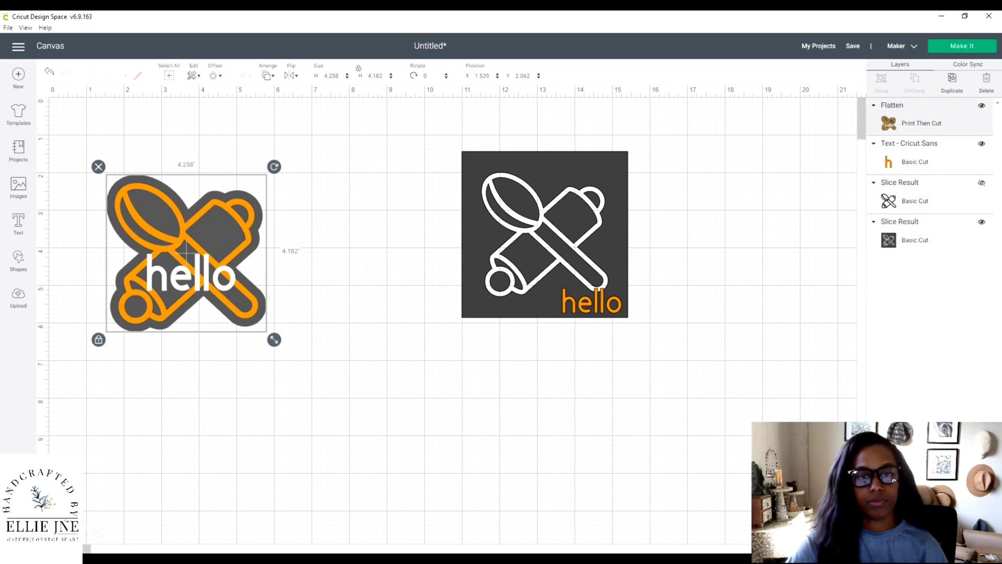
pyautogui.moveTo(676, 212); pyautogui.dragTo(599, 377)
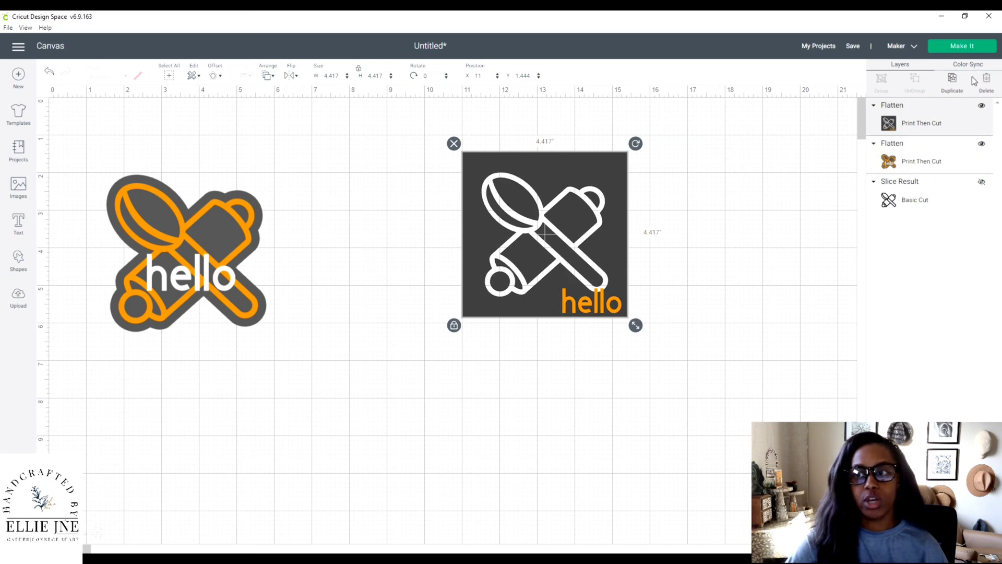
pyautogui.click(968, 47)
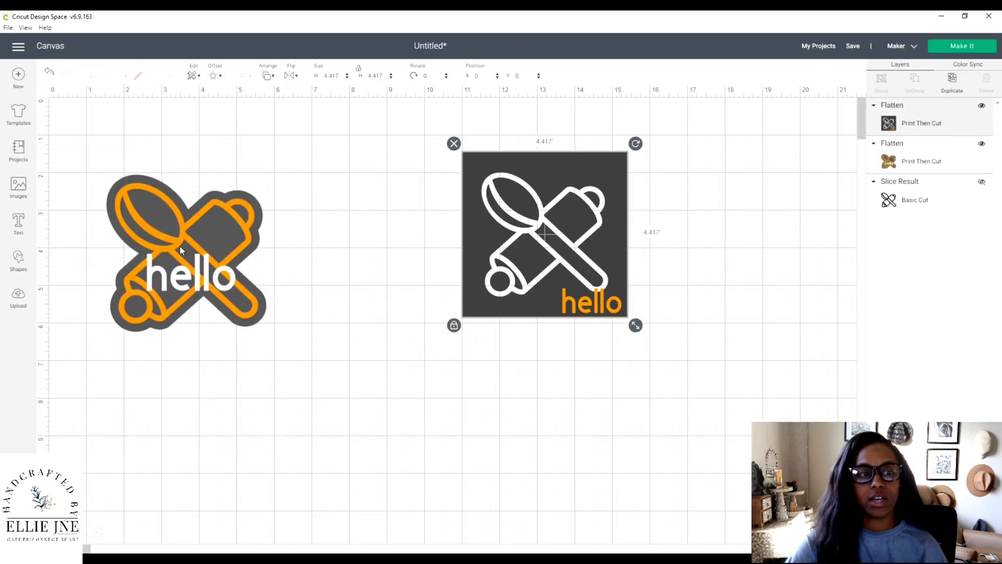
# - Resize the flattened contoured rolling pin design to 3 in wide
pyautogui.click(180, 247)
pyautogui.moveTo(273, 340); pyautogui.dragTo(222, 289)
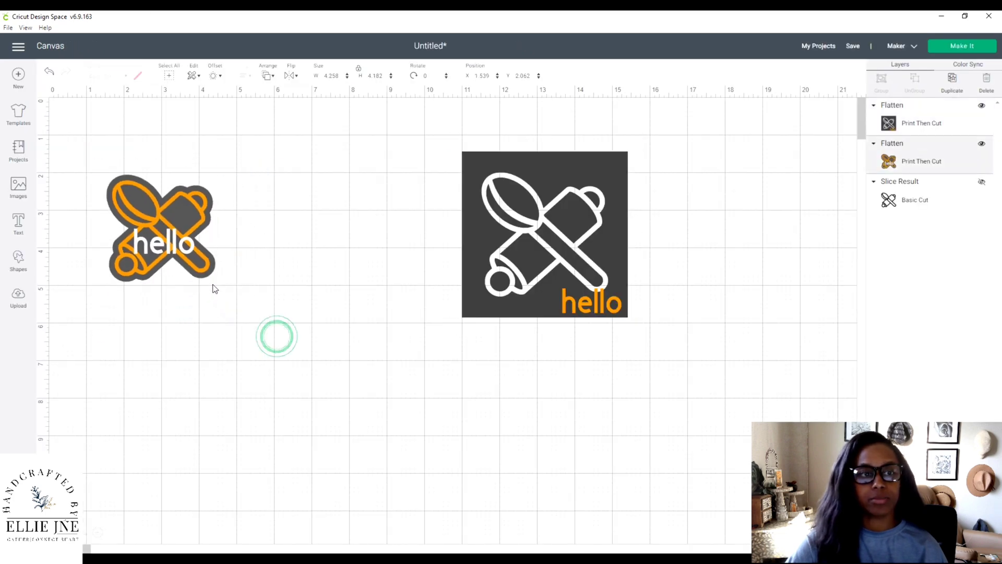
pyautogui.moveTo(180, 240); pyautogui.dragTo(179, 240)
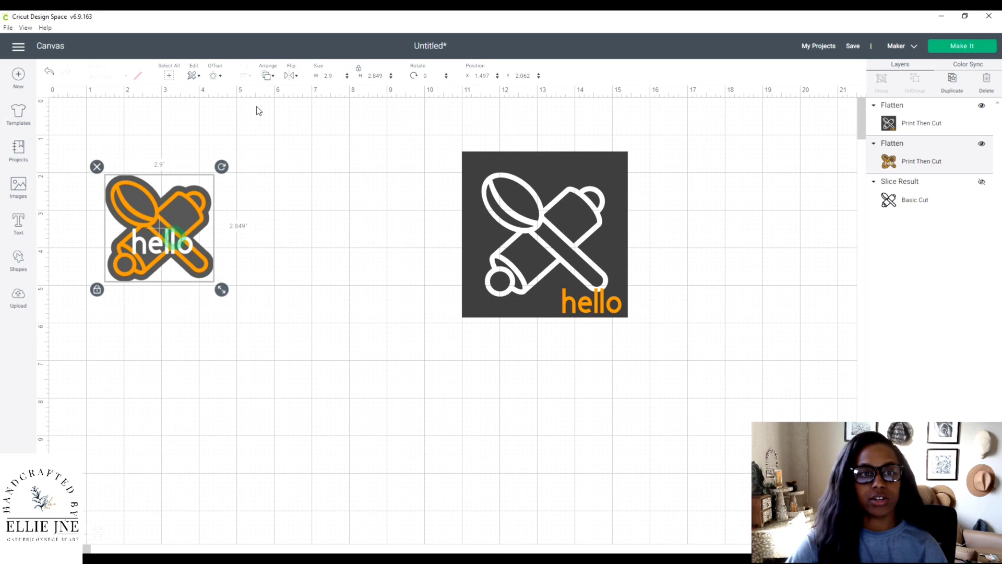
pyautogui.click(327, 74)
pyautogui.write('3')
pyautogui.press('Return')
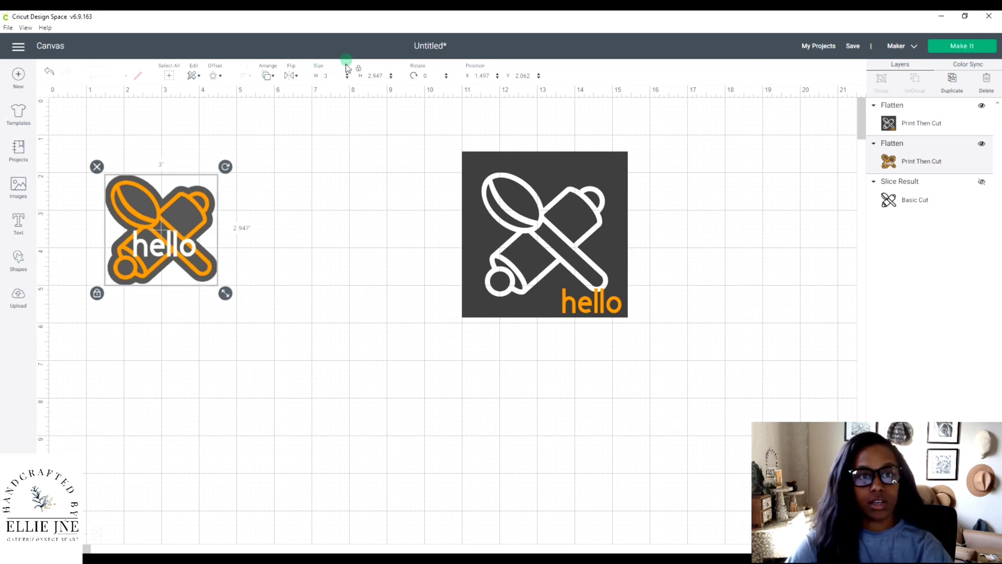
# - Set the flattened square design's width to 3 in
pyautogui.moveTo(473, 134); pyautogui.dragTo(509, 233)
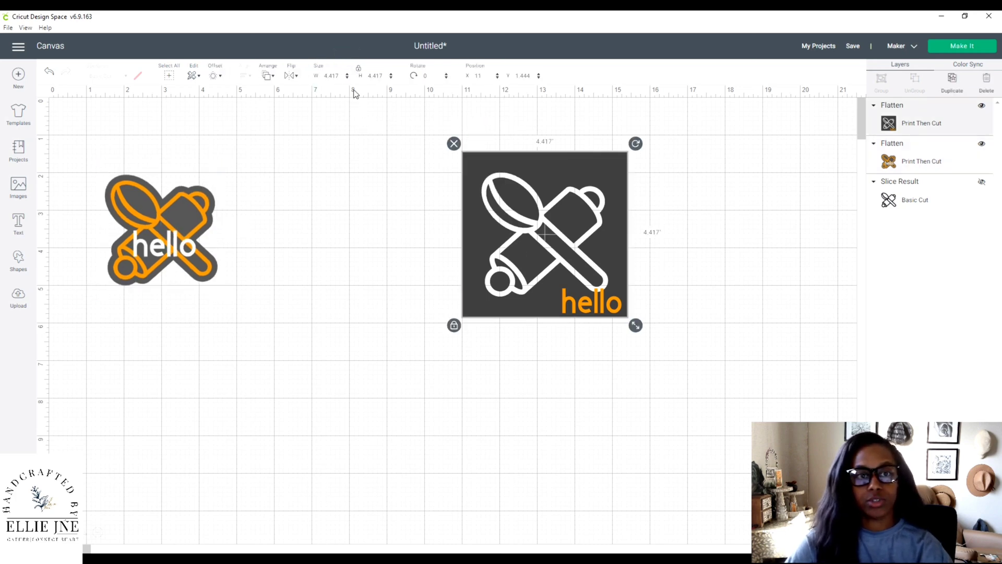
pyautogui.click(334, 75)
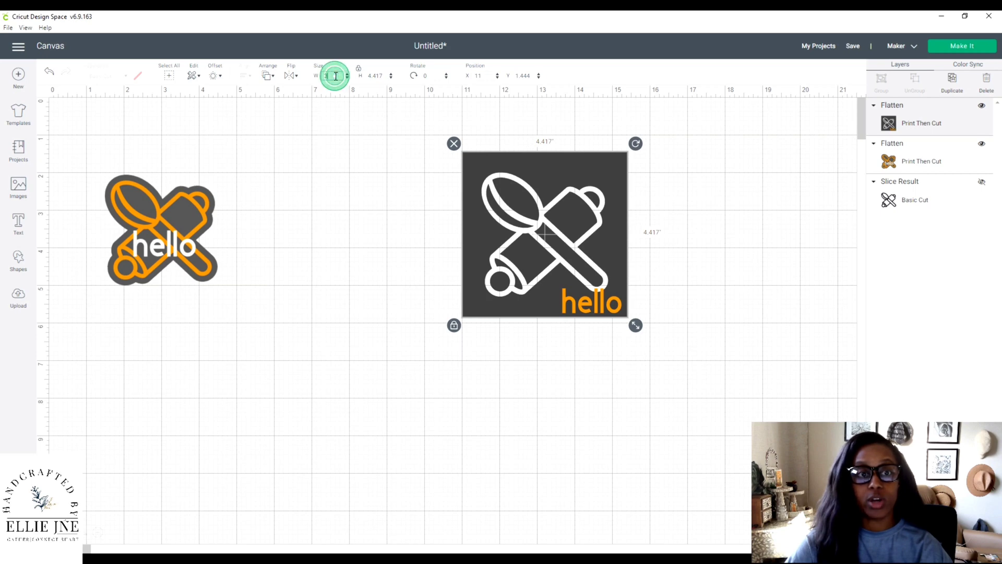
pyautogui.write('3')
pyautogui.click(341, 66)
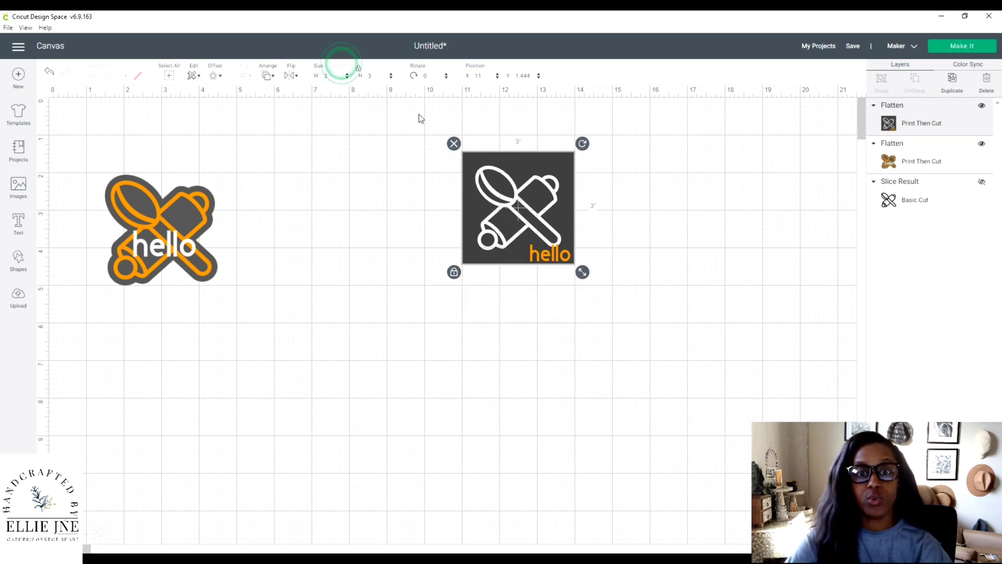
# - Place the contoured design at about X 0.9, Y 1.1 and the square design beside it at about X 4.3, Y 1.8
pyautogui.moveTo(466, 177); pyautogui.dragTo(232, 205)
pyautogui.moveTo(145, 202); pyautogui.dragTo(121, 164)
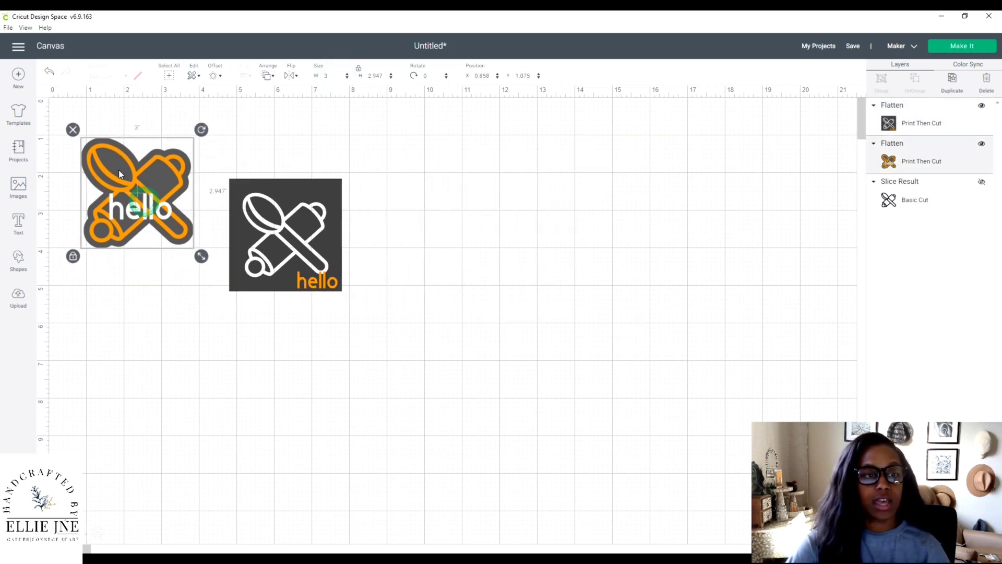
pyautogui.moveTo(245, 209); pyautogui.dragTo(228, 196)
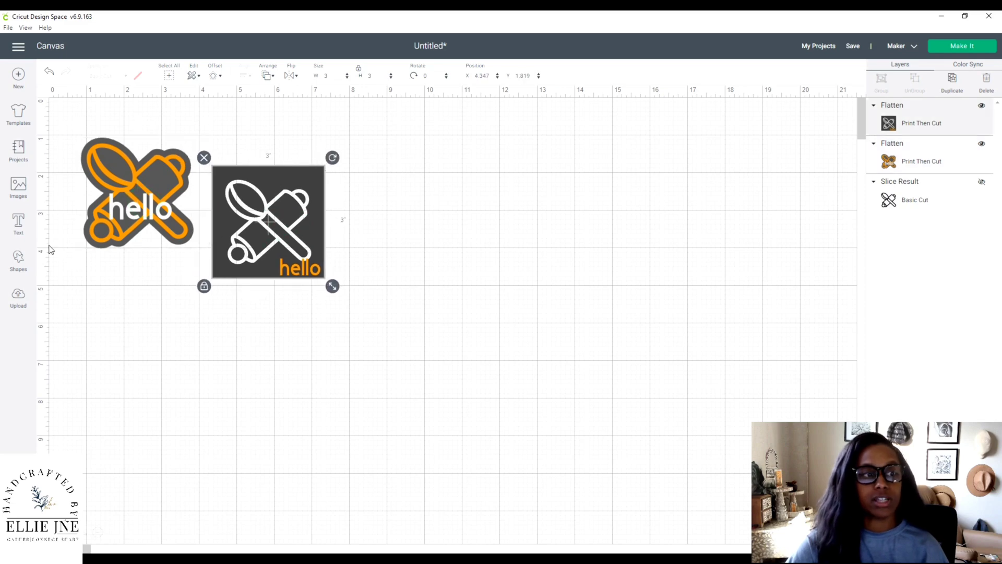
# - Add a new hello text, enlarge it to about 2.74 in wide, and place it beneath the designs at about X 1.9, Y 5.4
pyautogui.click(20, 256)
pyautogui.click(18, 222)
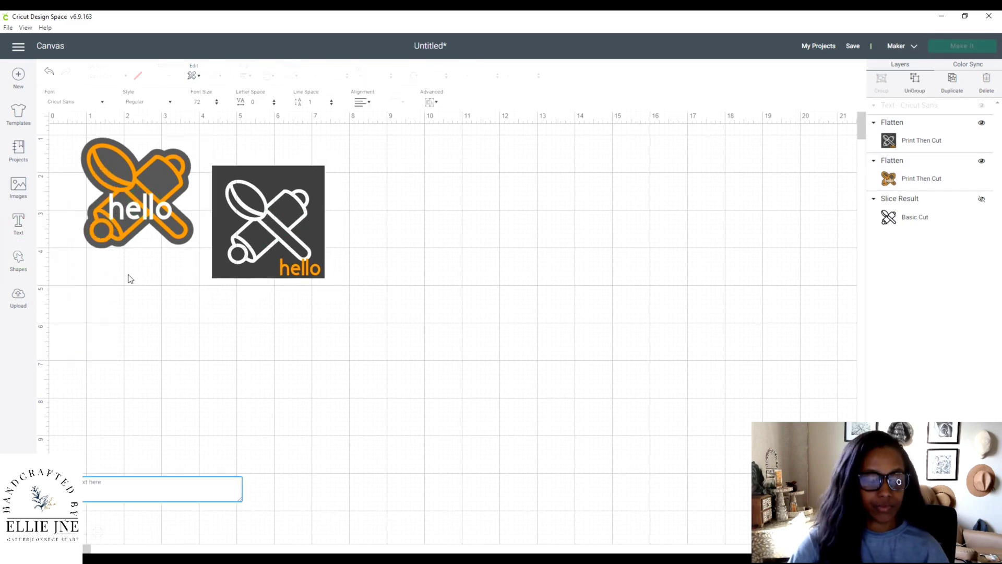
pyautogui.write('hello')
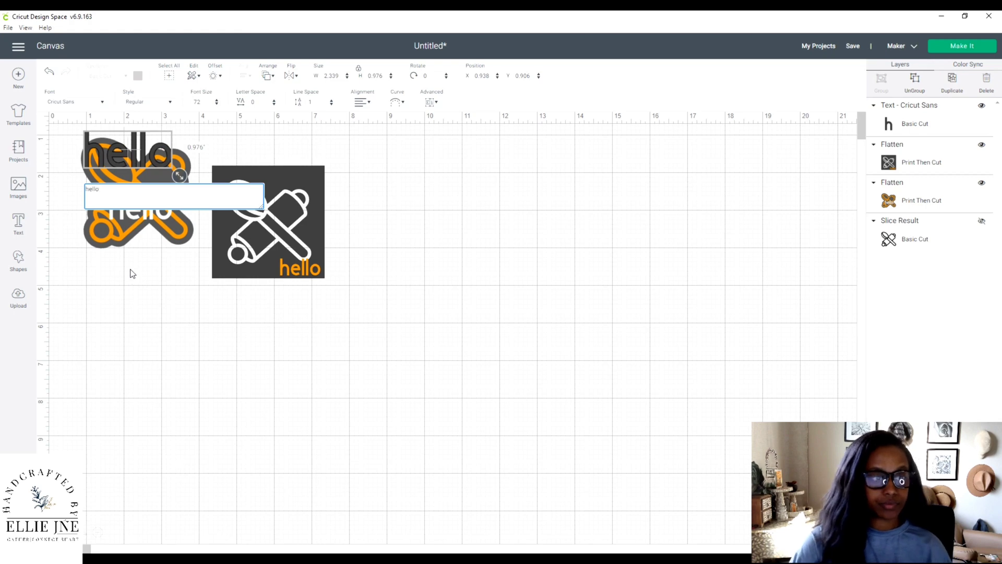
pyautogui.moveTo(177, 176); pyautogui.dragTo(210, 330)
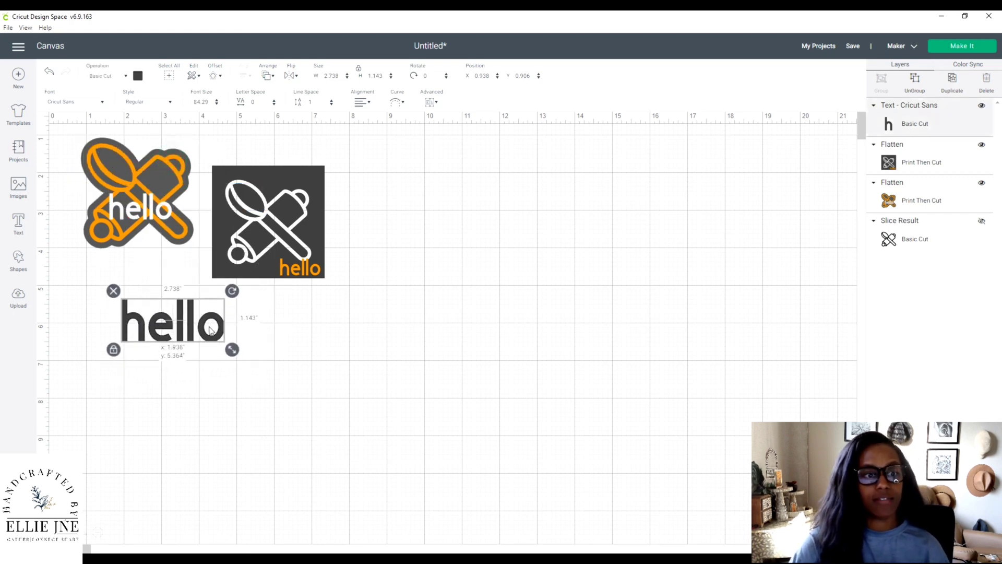
# - Create a welded, rounded-corner offset slightly narrower than the default around the new hello text and recolor it orange
pyautogui.click(219, 77)
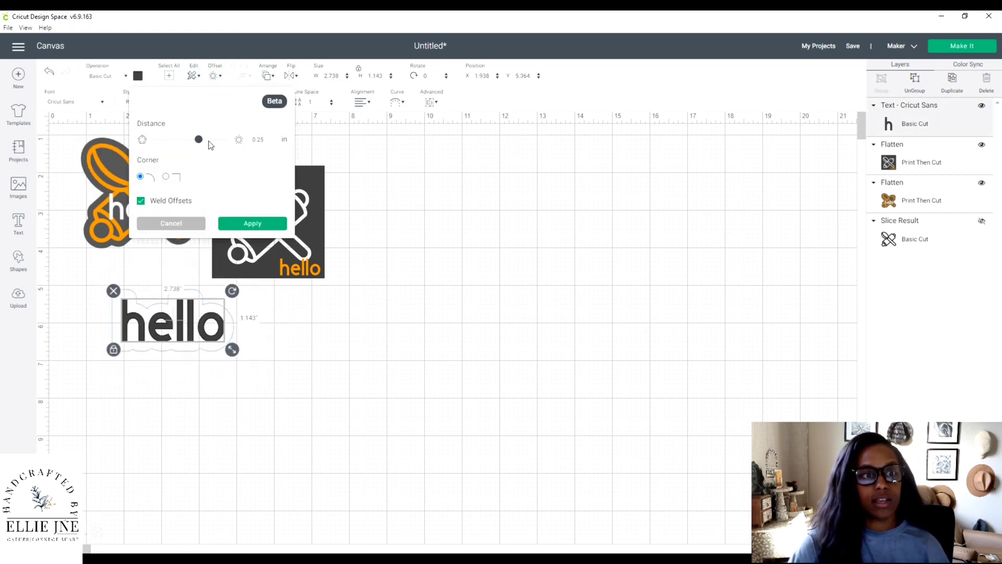
pyautogui.moveTo(201, 139); pyautogui.dragTo(196, 142)
pyautogui.click(242, 226)
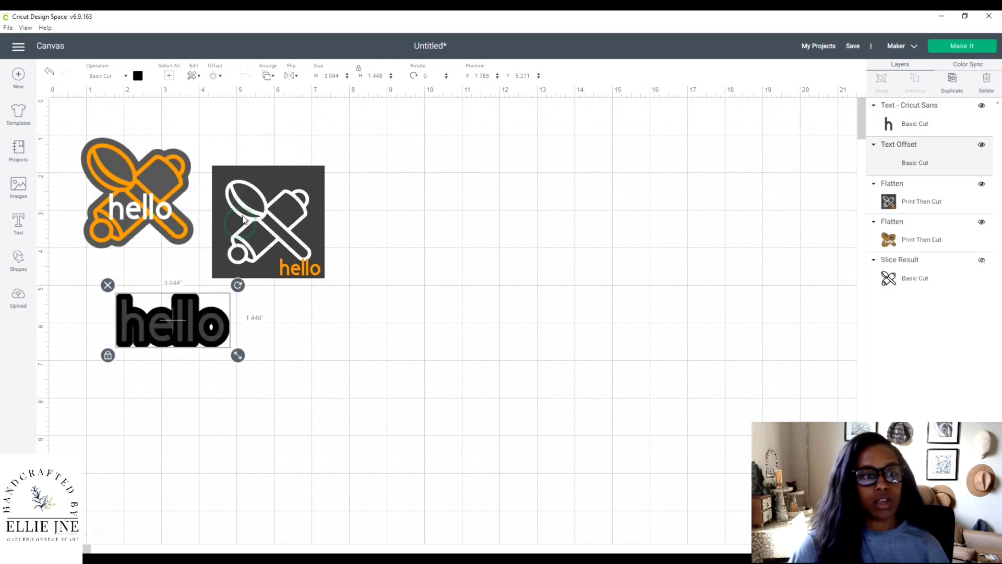
pyautogui.click(143, 76)
pyautogui.click(176, 123)
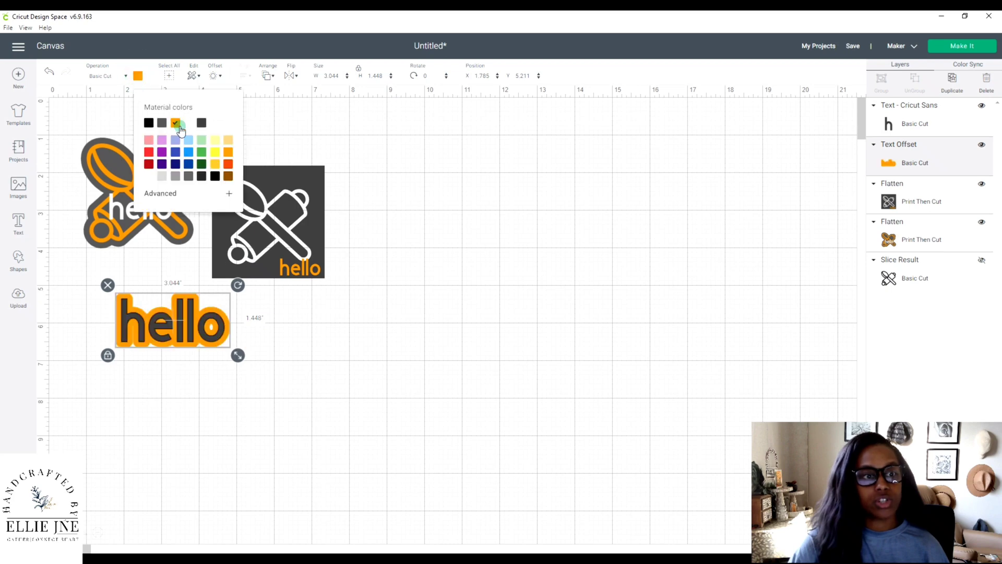
# - Flatten the hello text with its orange offset and move the result to about X 1.4, Y 5.0
pyautogui.click(286, 369)
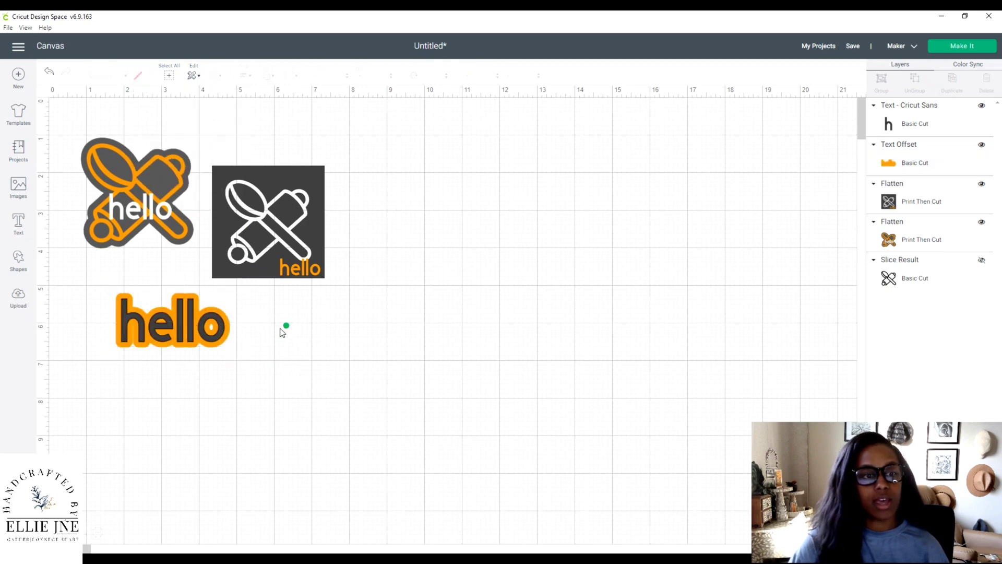
pyautogui.moveTo(284, 328); pyautogui.dragTo(108, 384)
pyautogui.moveTo(171, 343)
pyautogui.mouseDown()
pyautogui.moveTo(156, 348)
pyautogui.moveTo(160, 332)
pyautogui.mouseUp()
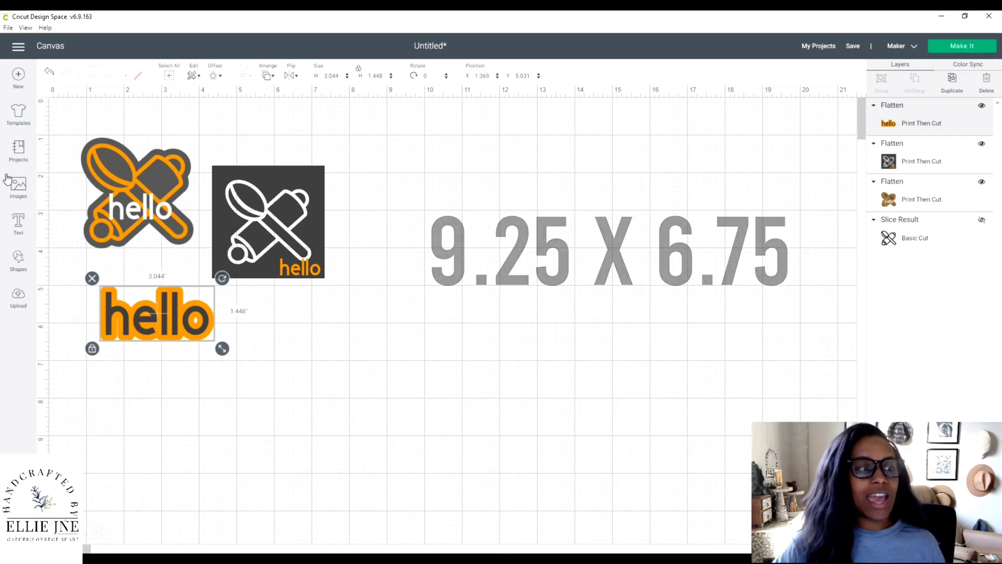
# - Add a square shape, unlock its proportions, and set it to 6.75 in wide by 9.25 in high as the sticker sheet boundary
pyautogui.click(18, 260)
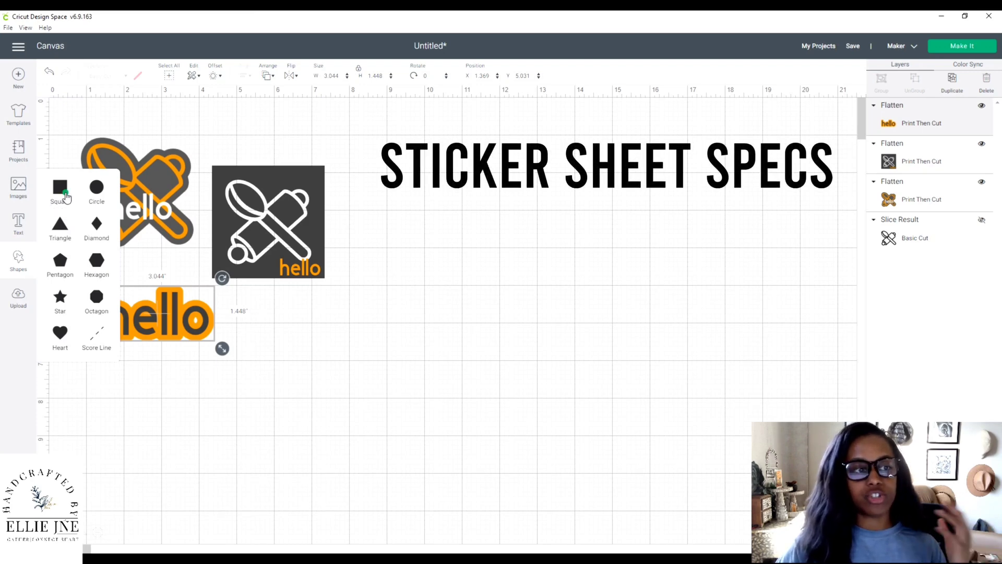
pyautogui.click(60, 186)
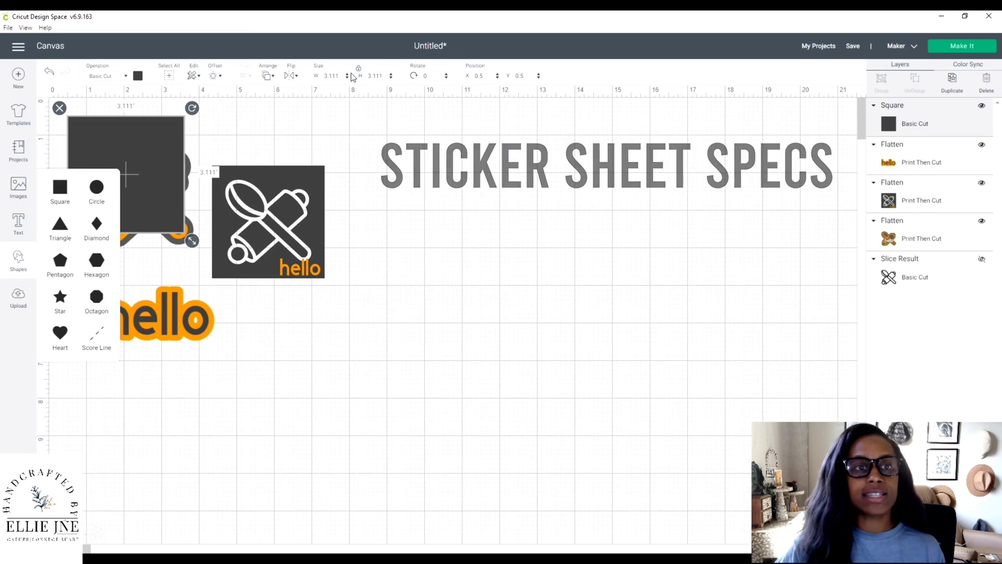
pyautogui.click(340, 76)
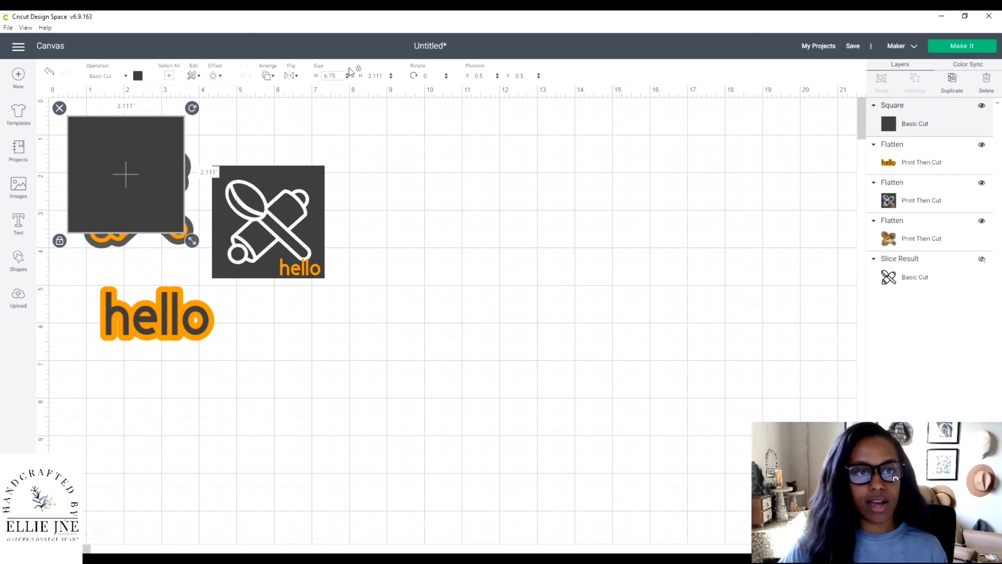
pyautogui.write('6.75')
pyautogui.click(334, 66)
pyautogui.click(375, 75)
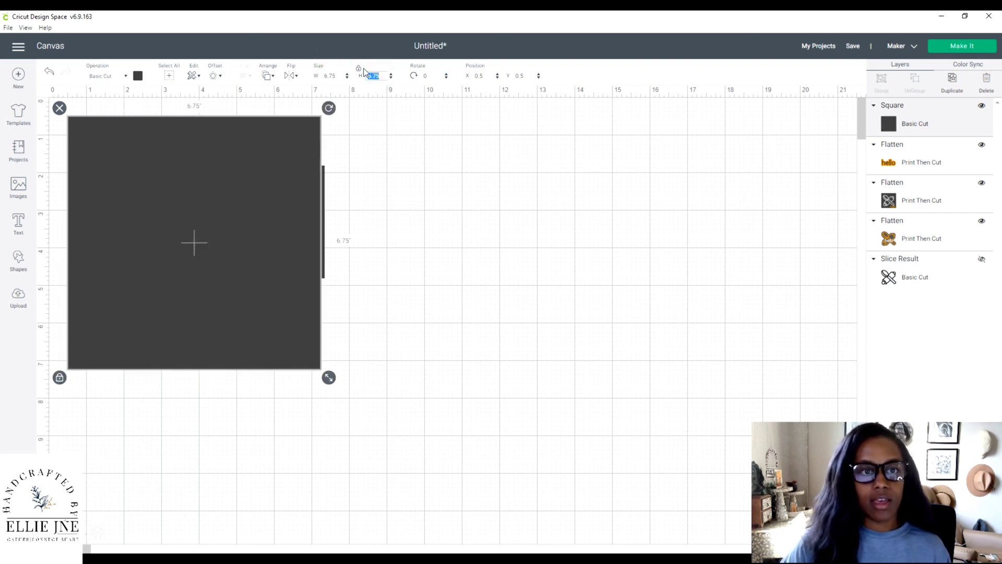
pyautogui.click(380, 76)
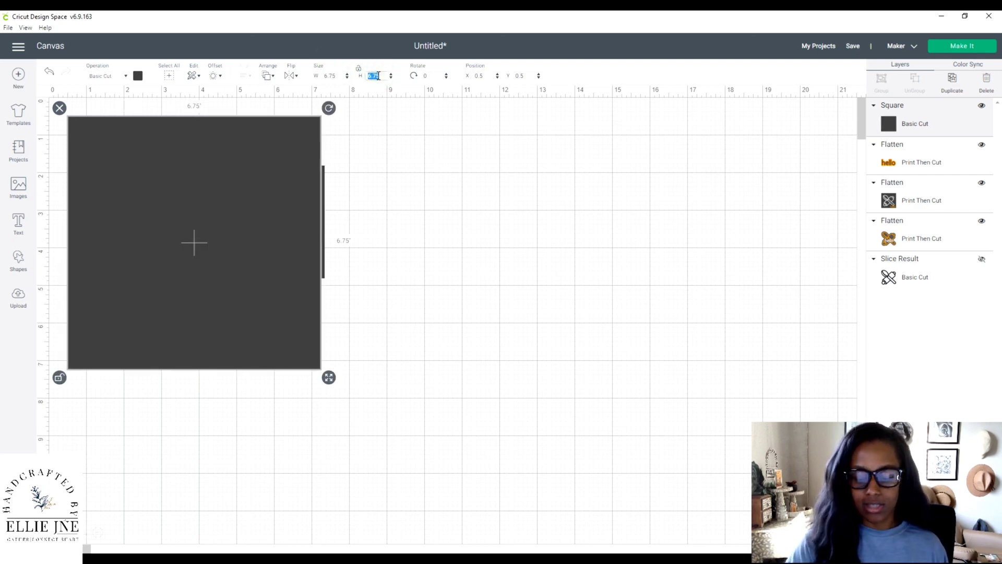
pyautogui.write('9.25')
pyautogui.click(369, 65)
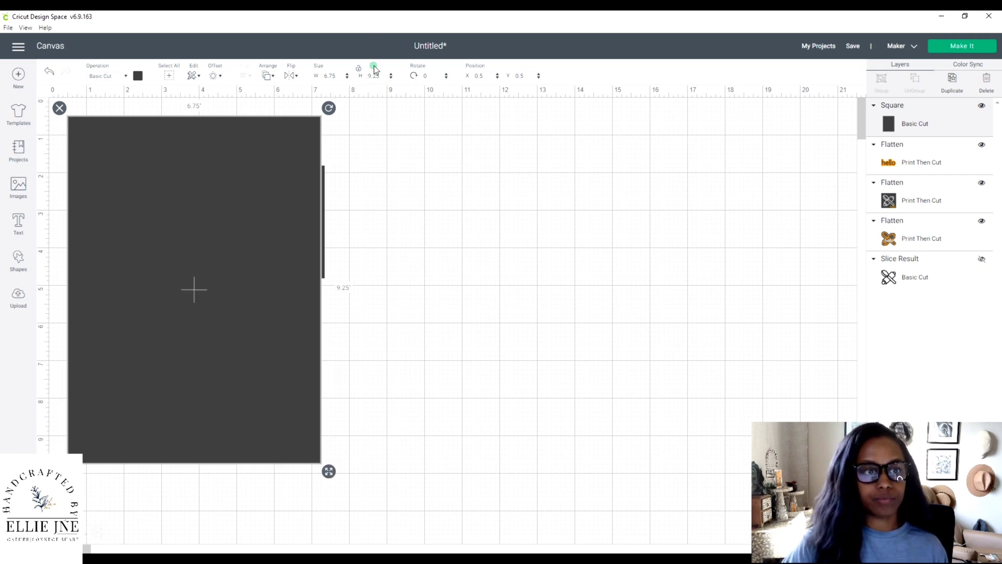
# - Send the rectangle behind the three flattened designs and move the square design fully inside it, to about X 4.1, Y 1.8
pyautogui.moveTo(932, 121); pyautogui.dragTo(959, 289)
pyautogui.moveTo(934, 121); pyautogui.dragTo(942, 245)
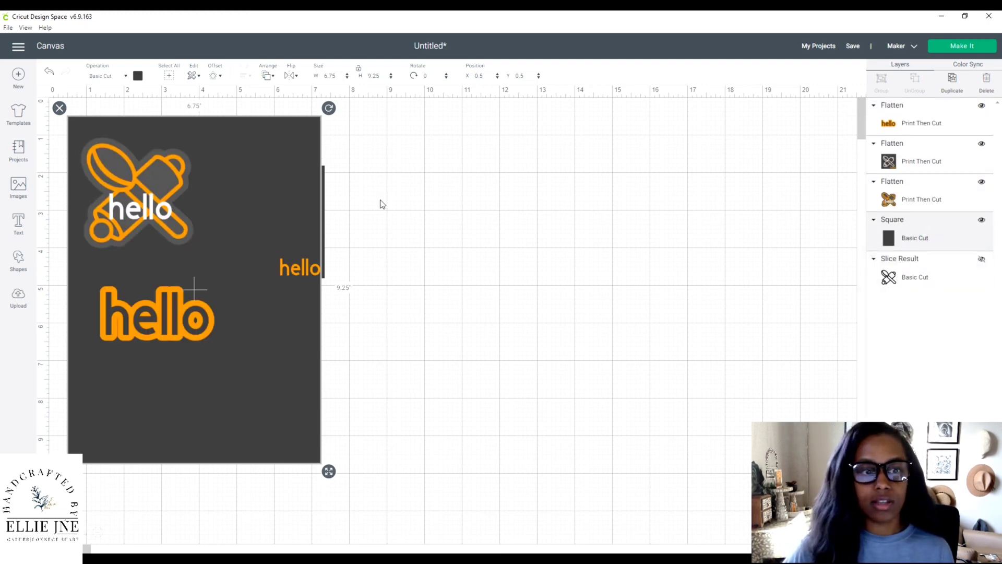
pyautogui.moveTo(301, 201); pyautogui.dragTo(279, 177)
# - Recolor the boundary rectangle white
pyautogui.click(278, 123)
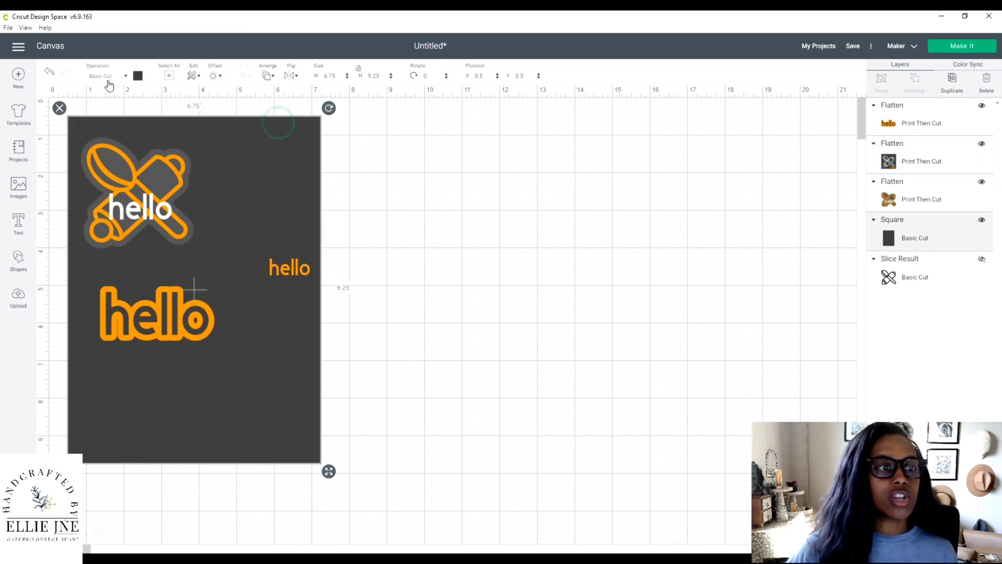
pyautogui.click(138, 76)
pyautogui.click(204, 124)
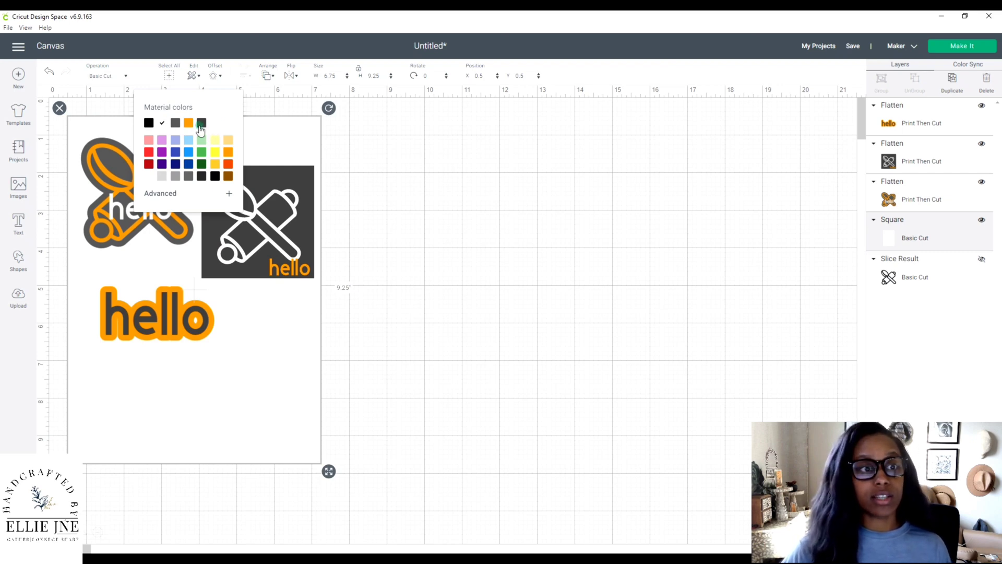
pyautogui.click(201, 125)
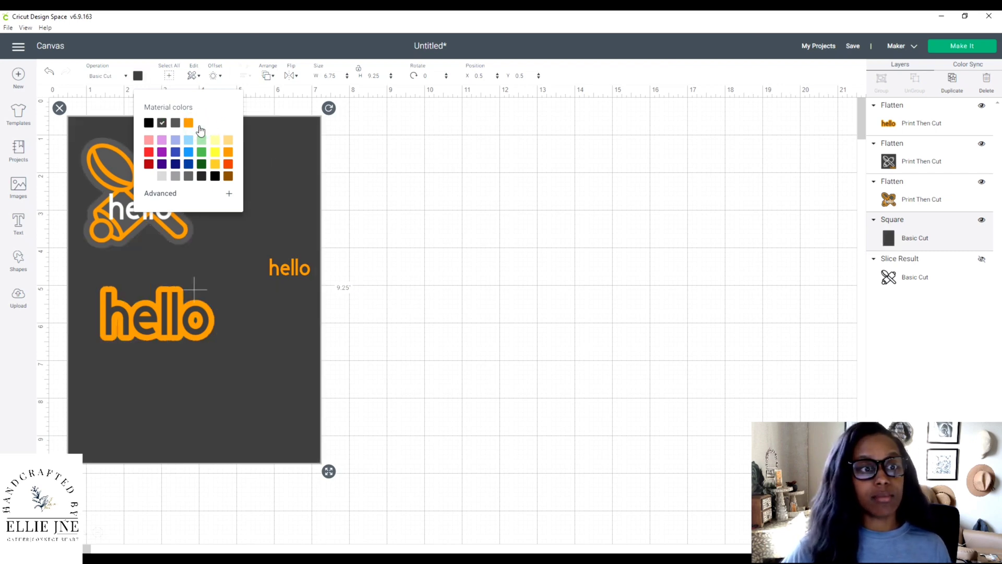
pyautogui.click(280, 217)
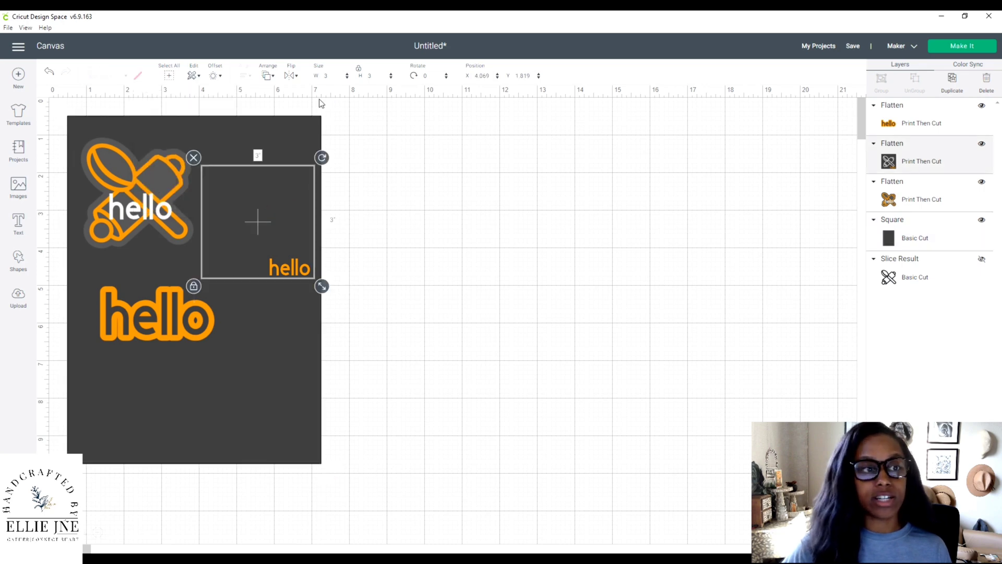
pyautogui.click(200, 121)
pyautogui.click(138, 75)
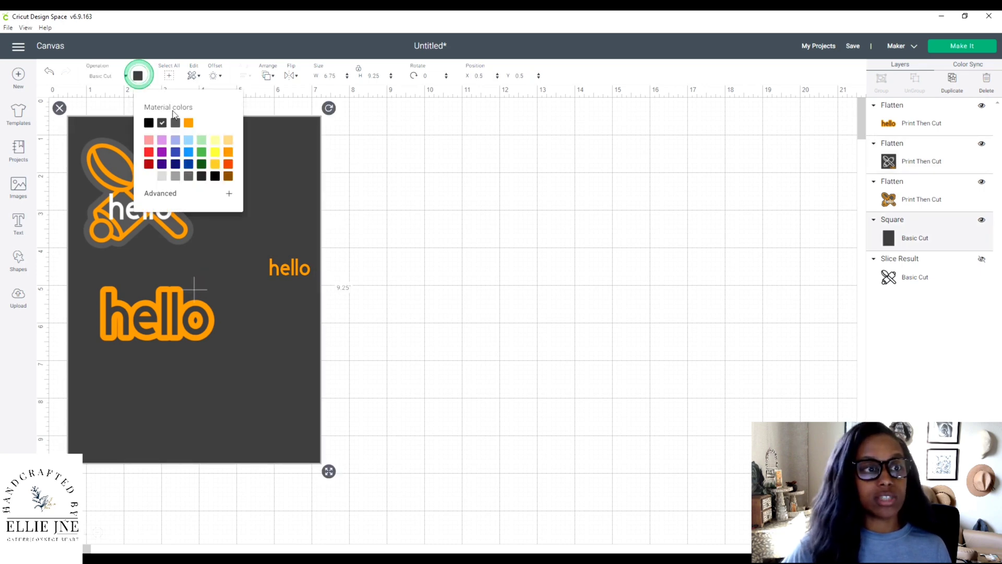
pyautogui.click(204, 124)
pyautogui.click(425, 223)
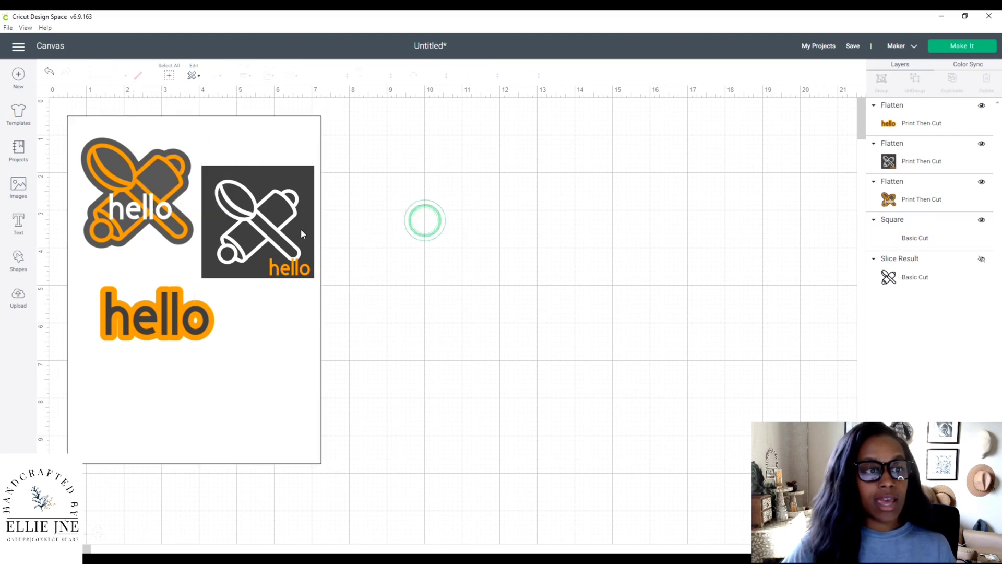
# - Duplicate the square design below the original, and shrink the contoured design to about 2.15 in and the hello sticker to about 2.21 in wide
pyautogui.click(296, 226)
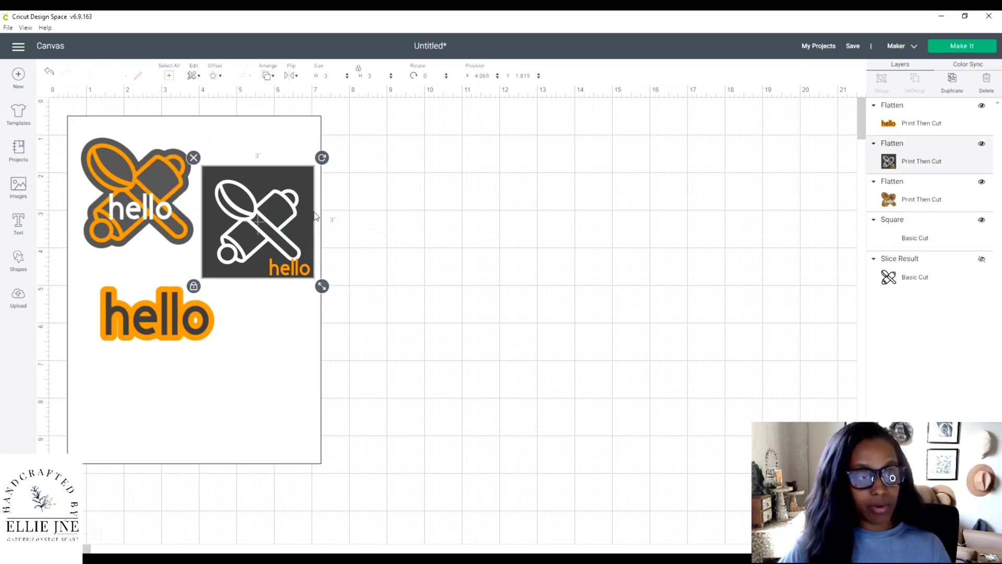
pyautogui.hotkey('ctrl', 'd')
pyautogui.moveTo(193, 214); pyautogui.dragTo(157, 302)
pyautogui.click(167, 328)
pyautogui.click(152, 195)
pyautogui.moveTo(201, 255); pyautogui.dragTo(161, 210)
# - Shrink the original square design and fit it into the upper-right corner of the white sheet
pyautogui.click(287, 203)
pyautogui.moveTo(287, 204); pyautogui.dragTo(289, 170)
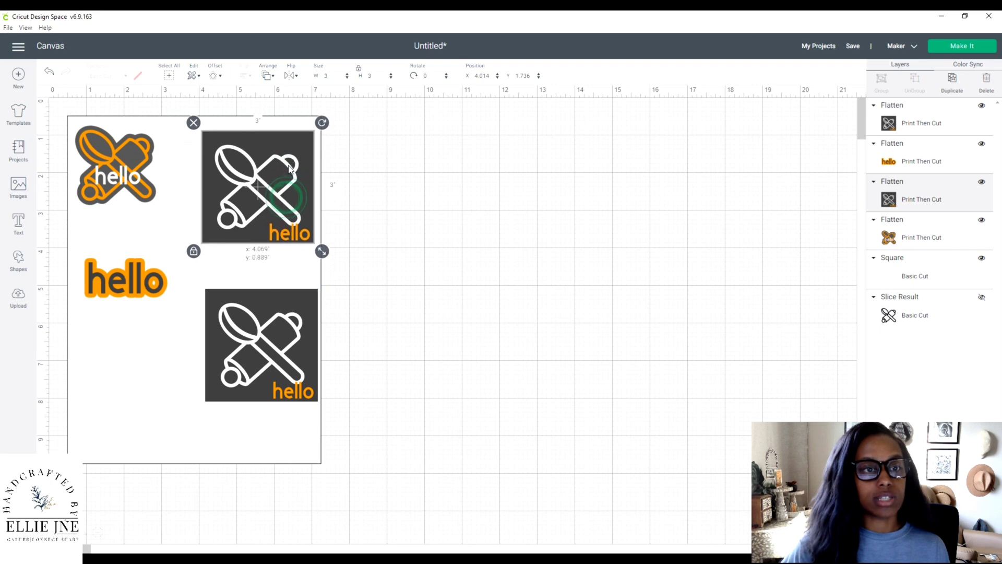
pyautogui.moveTo(319, 248); pyautogui.dragTo(293, 219)
pyautogui.moveTo(265, 179); pyautogui.dragTo(297, 175)
# - Shrink the duplicated square design to about 2.22 in and place it directly beneath the first at about X 4.9, Y 3.0
pyautogui.moveTo(306, 351); pyautogui.dragTo(310, 283)
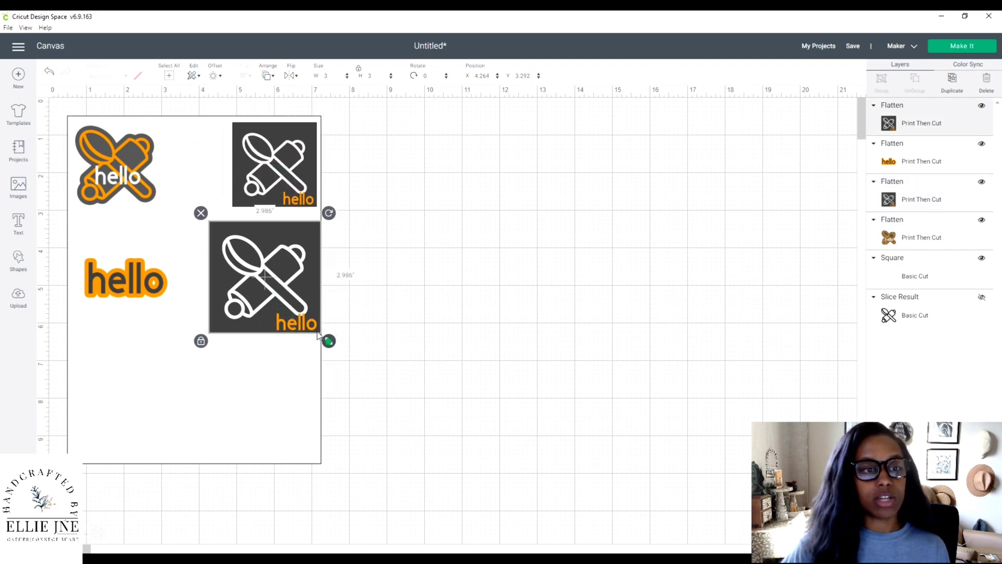
pyautogui.moveTo(329, 342); pyautogui.dragTo(297, 308)
pyautogui.moveTo(280, 274); pyautogui.dragTo(301, 265)
pyautogui.moveTo(322, 305); pyautogui.dragTo(325, 307)
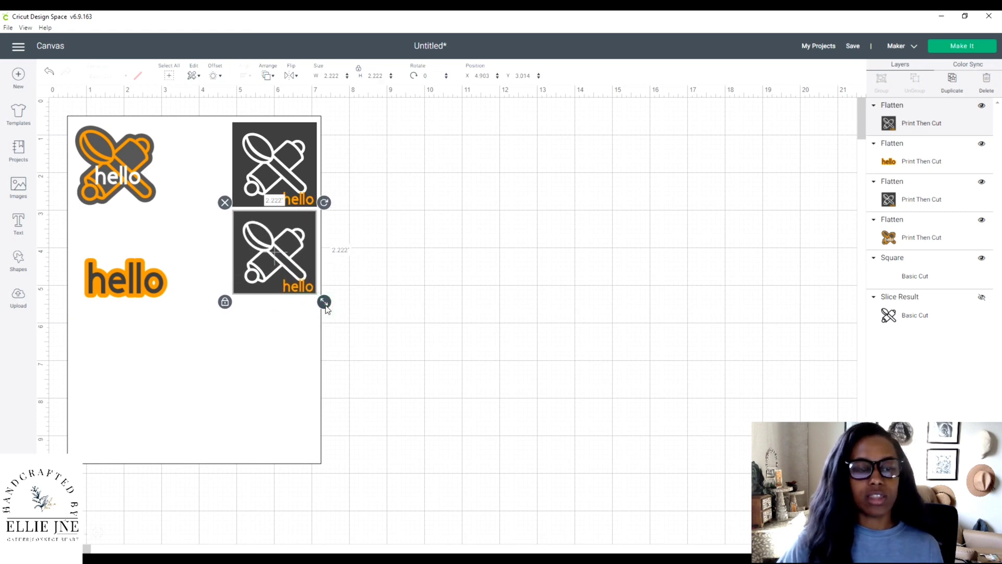
# - Copy and paste the smaller square design, placing the copy beneath it at about X 4.9, Y 5.3
pyautogui.hotkey('ctrl', 'c')
pyautogui.hotkey('ctrl', 'v')
pyautogui.moveTo(278, 266); pyautogui.dragTo(277, 344)
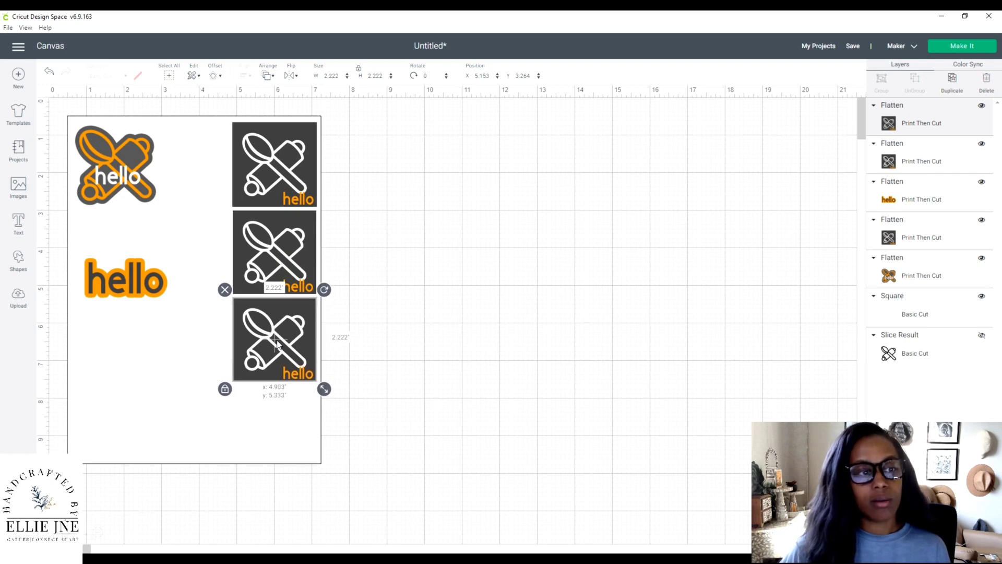
# - Copy and paste the hello sticker, placing the copy on the blank canvas at about X 9.9, Y 3.5
pyautogui.click(121, 271)
pyautogui.hotkey('ctrl', 'c')
pyautogui.hotkey('ctrl', 'v')
pyautogui.moveTo(124, 275); pyautogui.dragTo(469, 238)
# - Add a circle over the copied hello sticker at about X 9.4, Y 2.7 and recolor it light yellow
pyautogui.click(16, 260)
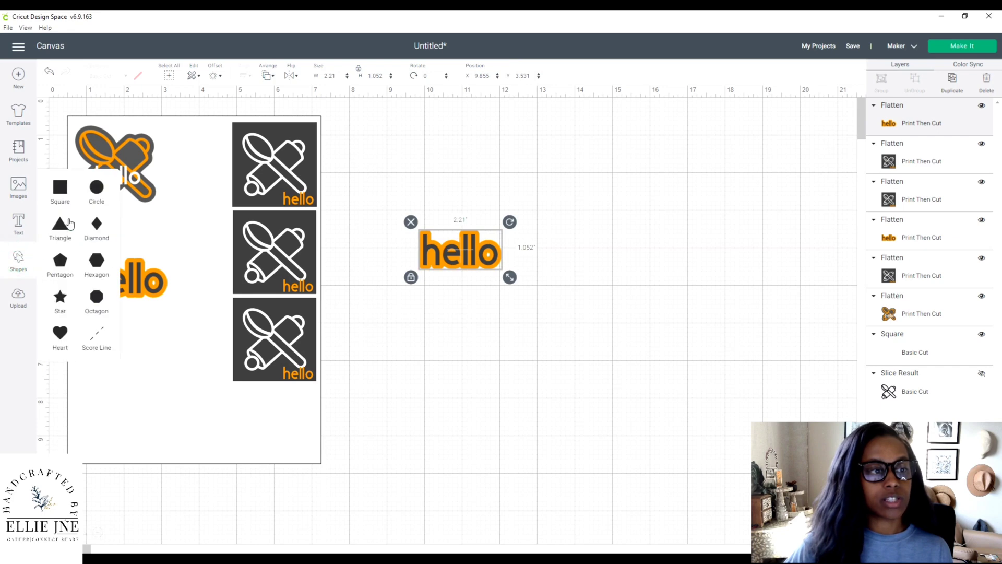
pyautogui.click(97, 187)
pyautogui.moveTo(173, 194); pyautogui.dragTo(488, 258)
pyautogui.click(138, 76)
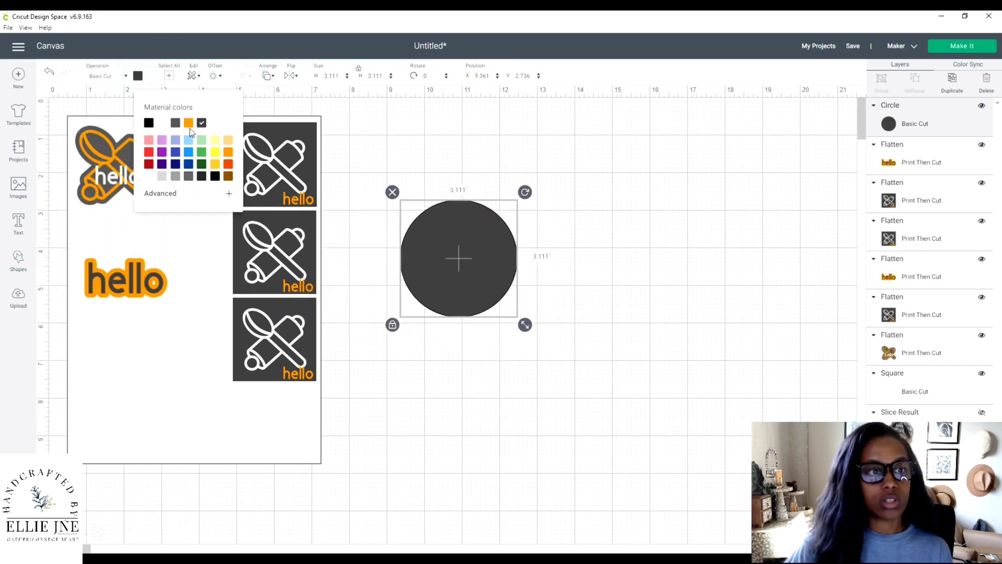
pyautogui.click(215, 140)
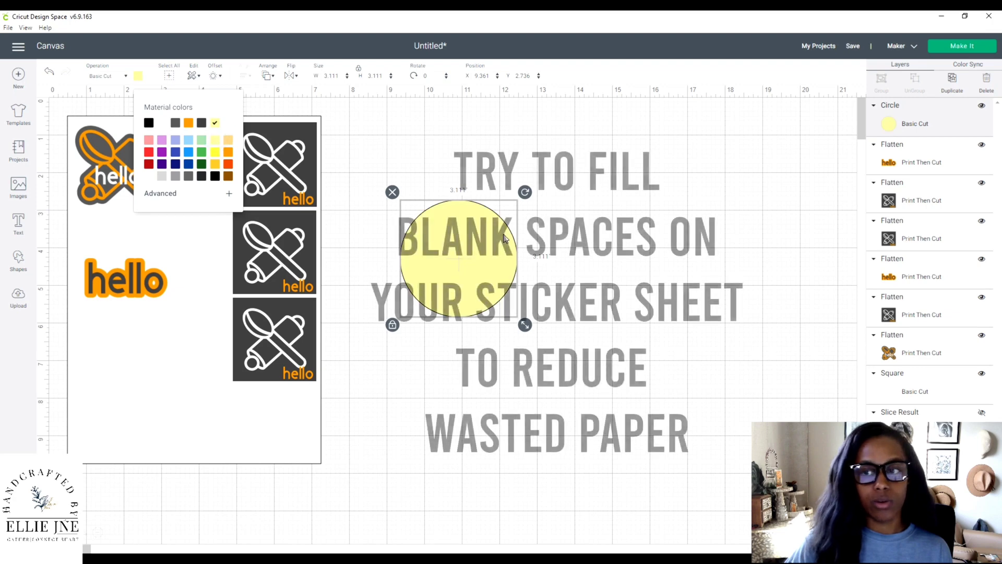
# - Send the yellow circle behind the copied hello sticker, then shrink it to about 2.65 in and center it around the text
pyautogui.moveTo(892, 129); pyautogui.dragTo(911, 152)
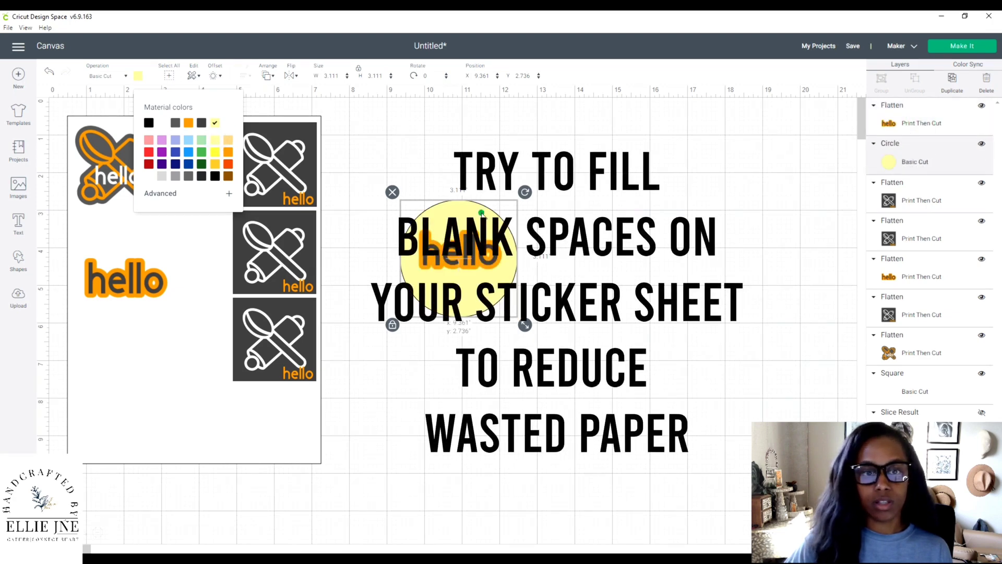
pyautogui.moveTo(481, 214); pyautogui.dragTo(480, 211)
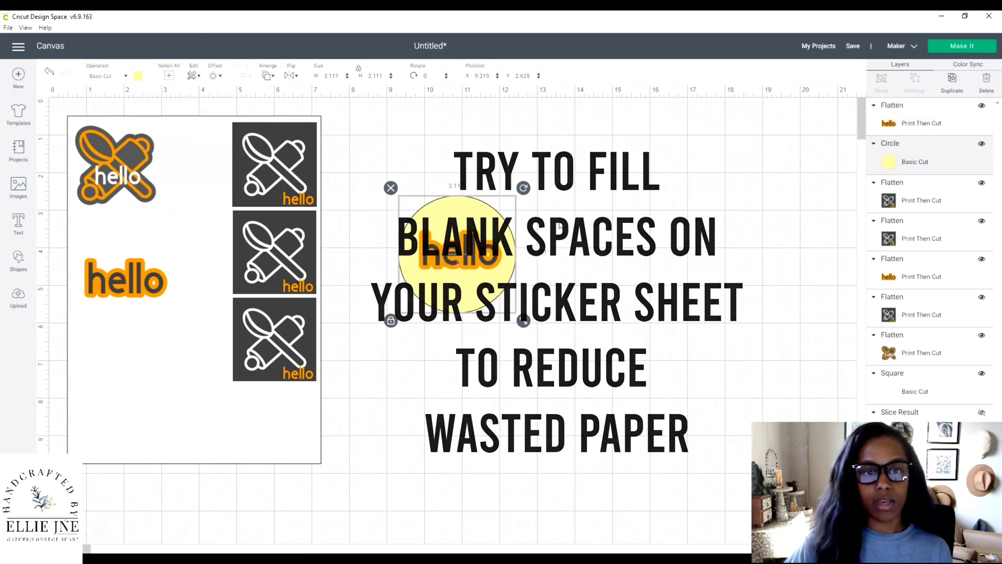
pyautogui.moveTo(523, 320); pyautogui.dragTo(466, 300)
# - Flatten the hello copy with its yellow circle and move the result onto the sheet at about X 1.7, Y 5.7
pyautogui.moveTo(488, 156); pyautogui.dragTo(405, 309)
pyautogui.click(961, 537)
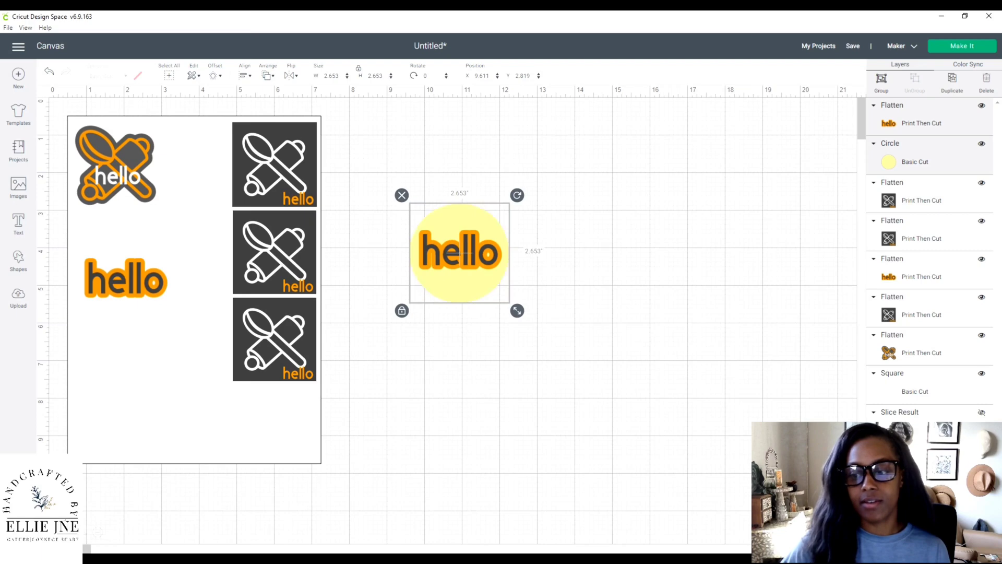
pyautogui.moveTo(483, 253); pyautogui.dragTo(192, 368)
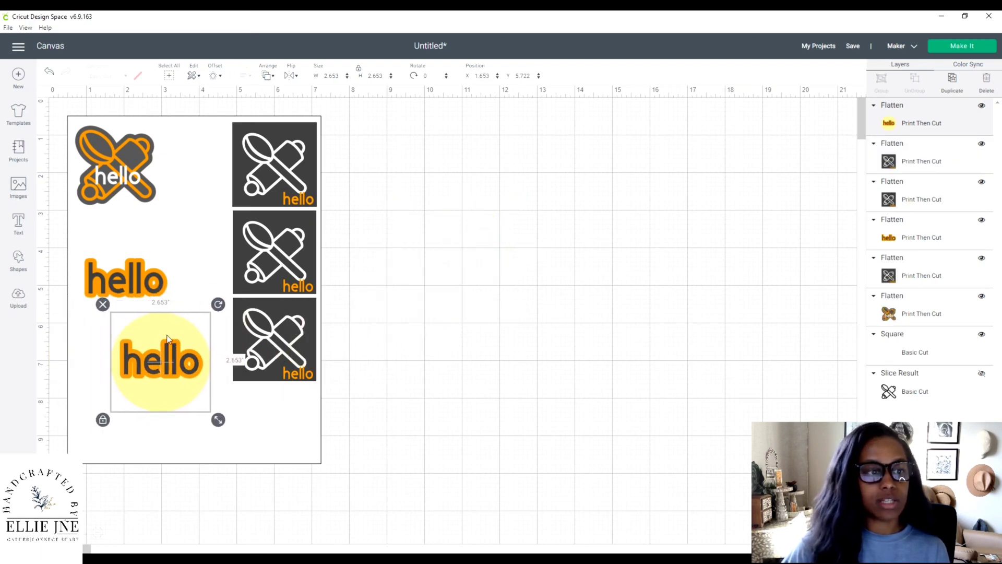
# - Shift the sheet rectangle slightly, then duplicate the contoured design and place the copy beside the original at about X 2.7, Y 0.4
pyautogui.click(209, 418)
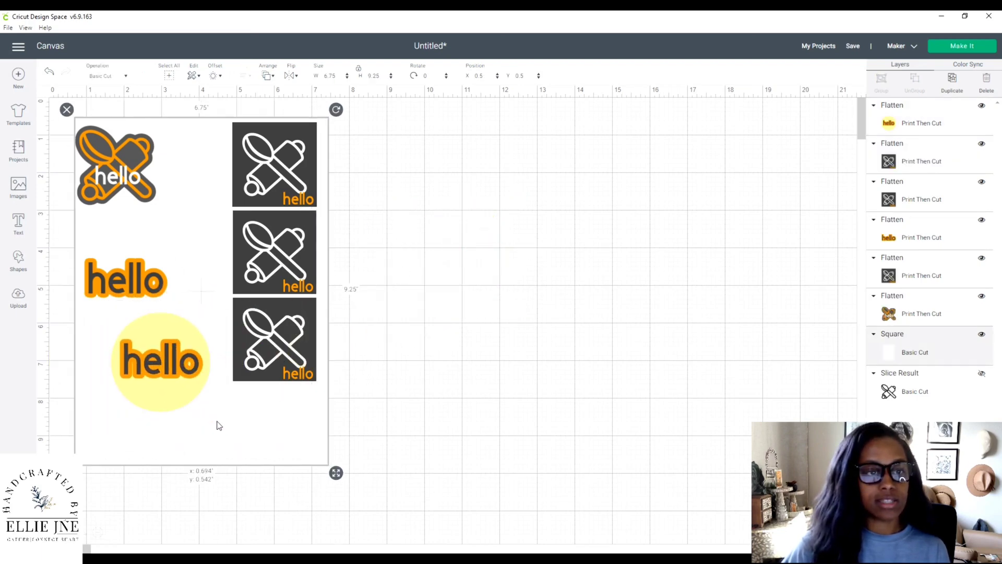
pyautogui.click(132, 195)
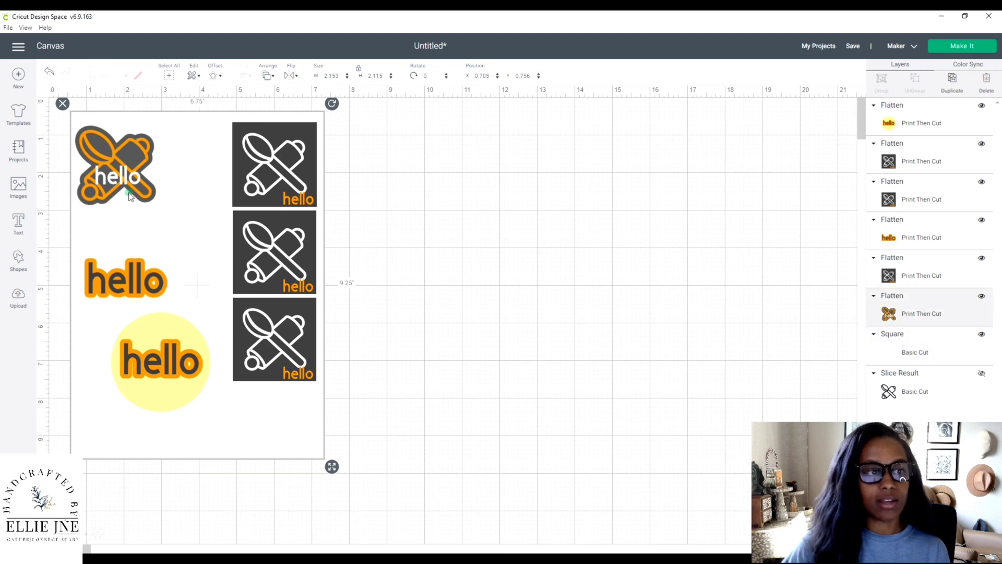
pyautogui.hotkey('ctrl', 'd')
pyautogui.moveTo(130, 183); pyautogui.dragTo(199, 157)
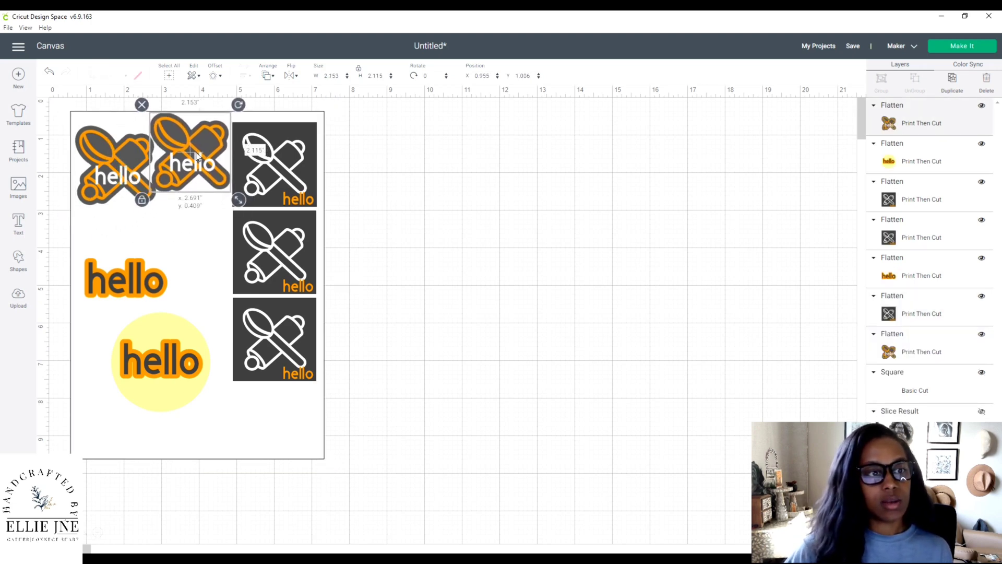
pyautogui.click(134, 183)
pyautogui.moveTo(134, 184); pyautogui.dragTo(135, 183)
# - Duplicate the plain hello sticker twice and move all three into the empty space near the bottom of the sheet
pyautogui.click(131, 256)
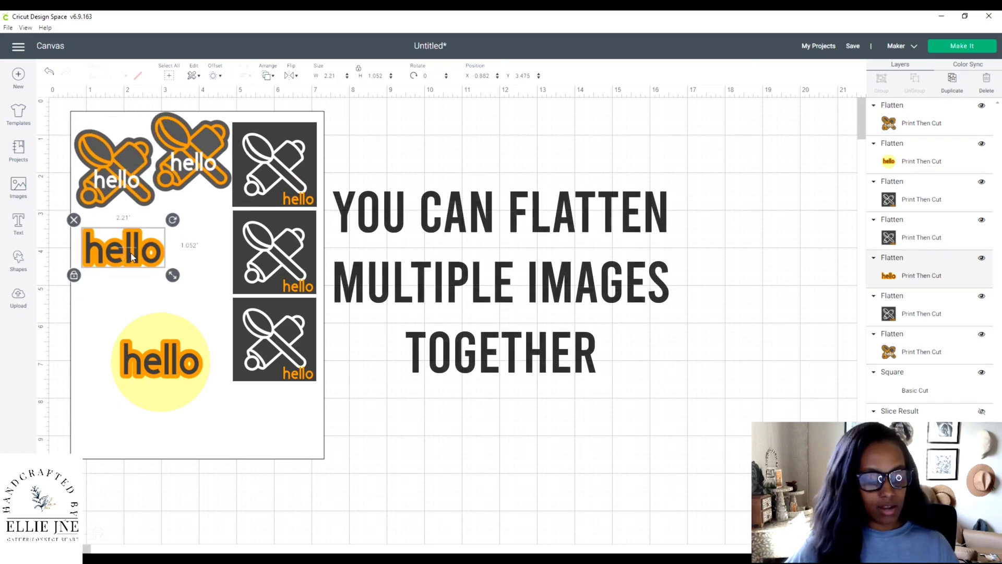
pyautogui.hotkey('ctrl', 'd')
pyautogui.hotkey('ctrl', 'd')
pyautogui.moveTo(151, 252); pyautogui.dragTo(276, 395)
pyautogui.moveTo(136, 259); pyautogui.dragTo(133, 416)
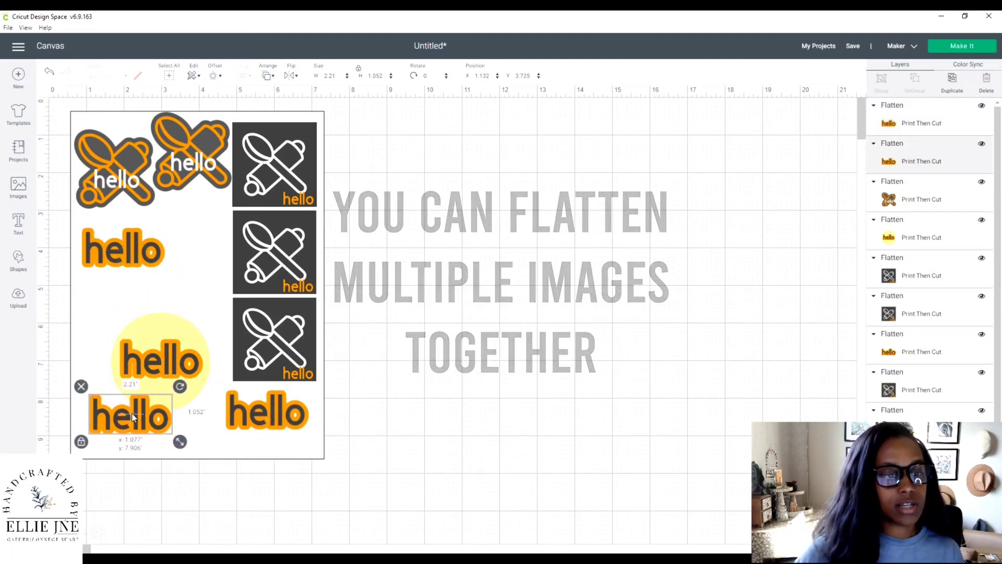
pyautogui.moveTo(130, 250); pyautogui.dragTo(190, 380)
# - Move the yellow circle sticker up beneath the contoured designs, duplicate it, and shrink the copy to about 1.9 in
pyautogui.moveTo(163, 318); pyautogui.dragTo(189, 255)
pyautogui.hotkey('ctrl', 'd')
pyautogui.moveTo(235, 336); pyautogui.dragTo(216, 305)
pyautogui.moveTo(185, 273); pyautogui.dragTo(197, 304)
pyautogui.moveTo(237, 355); pyautogui.dragTo(220, 335)
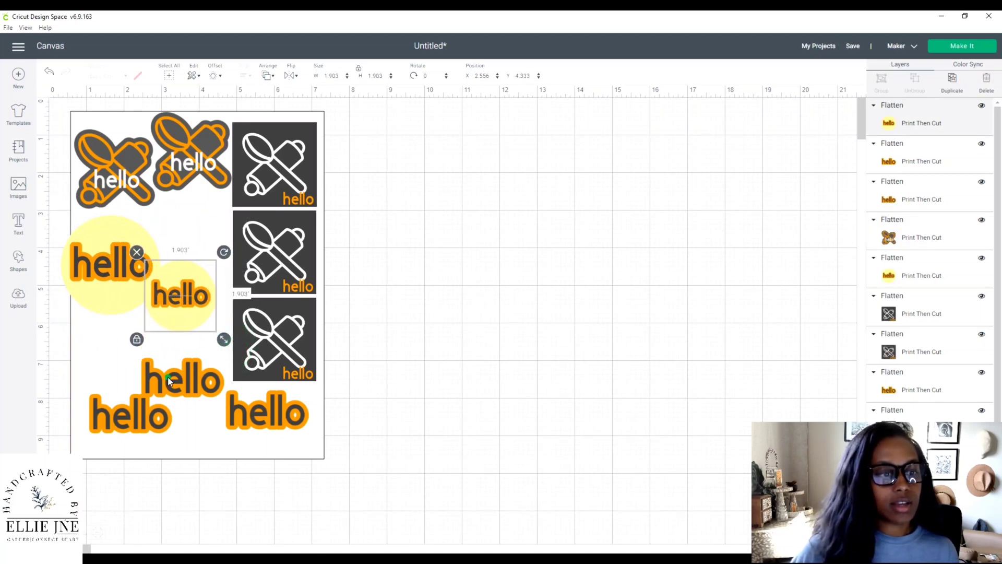
# - Arrange two hello stickers in a stack at the lower-left corner and the third beside them at about X 3.4, Y 8.3
pyautogui.moveTo(189, 385); pyautogui.dragTo(138, 373)
pyautogui.moveTo(142, 411); pyautogui.dragTo(133, 430)
pyautogui.moveTo(130, 370); pyautogui.dragTo(122, 396)
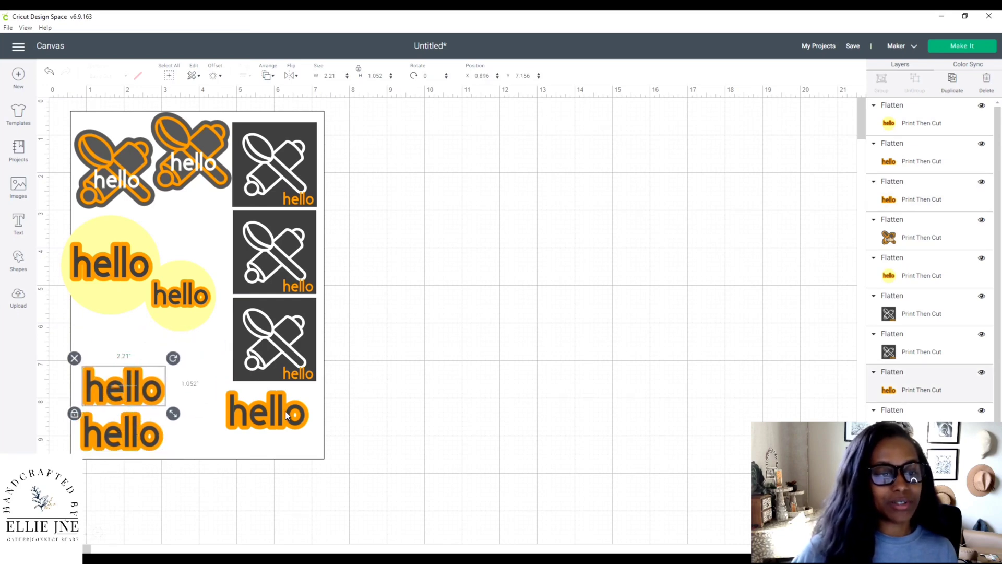
pyautogui.moveTo(284, 419); pyautogui.dragTo(233, 438)
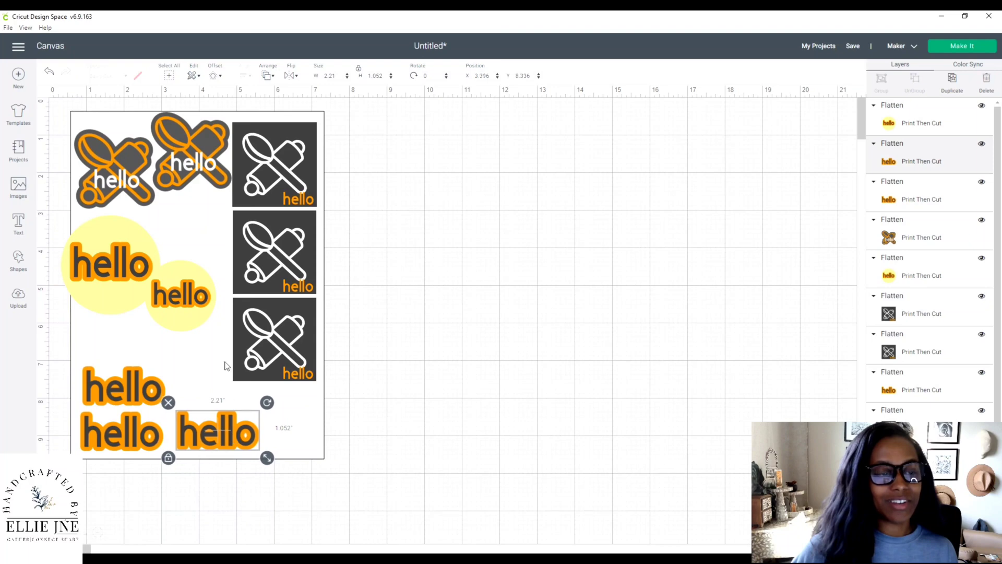
# - Move the larger yellow circle sticker fully inside the sheet and the smaller one to about X 2.9, Y 5.4
pyautogui.click(193, 300)
pyautogui.moveTo(111, 234)
pyautogui.mouseDown()
pyautogui.moveTo(121, 264)
pyautogui.moveTo(132, 237)
pyautogui.mouseUp()
pyautogui.click(186, 284)
pyautogui.moveTo(187, 284); pyautogui.dragTo(197, 325)
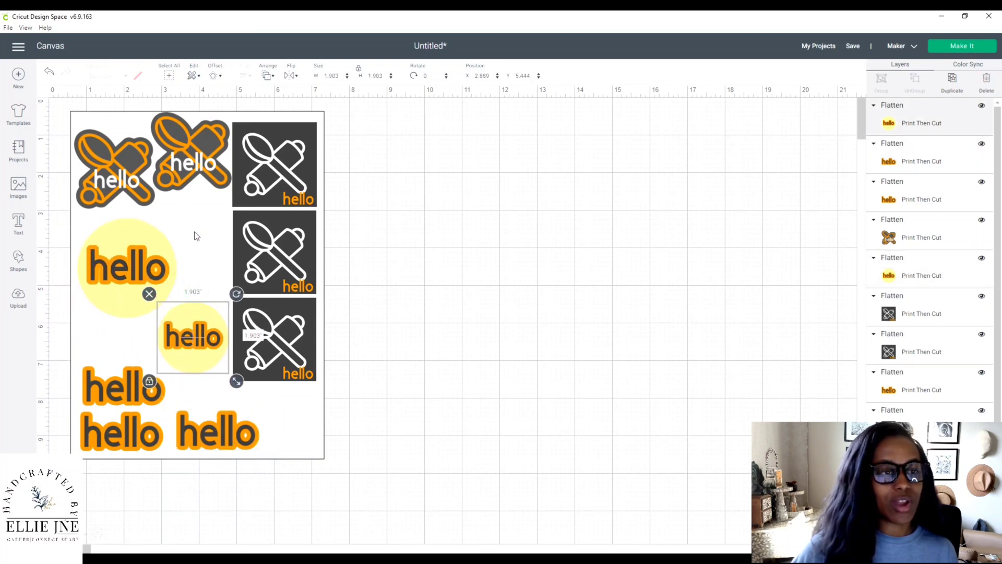
pyautogui.click(180, 162)
pyautogui.click(610, 215)
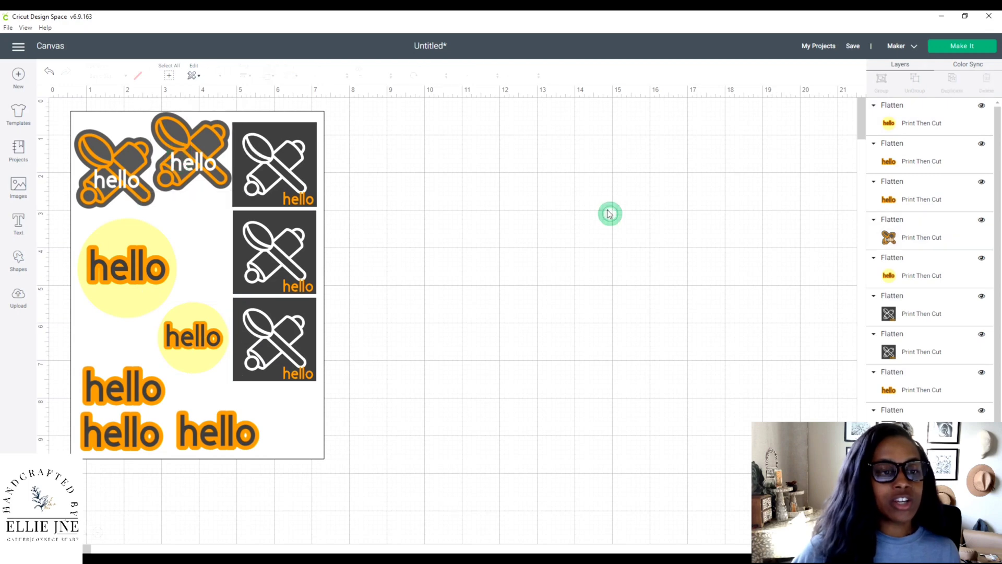
# - Attach all the stickers to the white background sheet and preview the layout on the cutting mat
pyautogui.moveTo(409, 138); pyautogui.dragTo(92, 514)
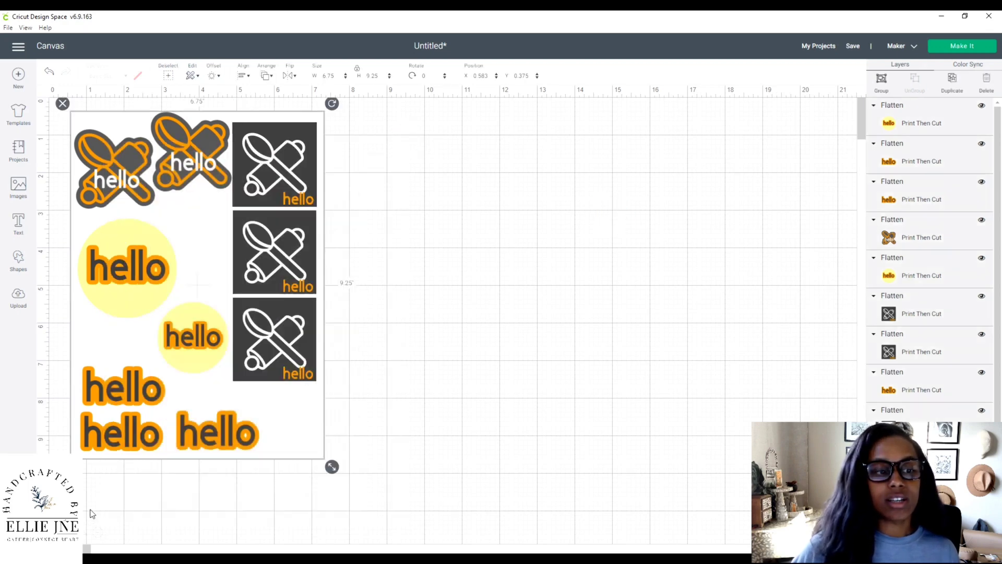
pyautogui.click(932, 532)
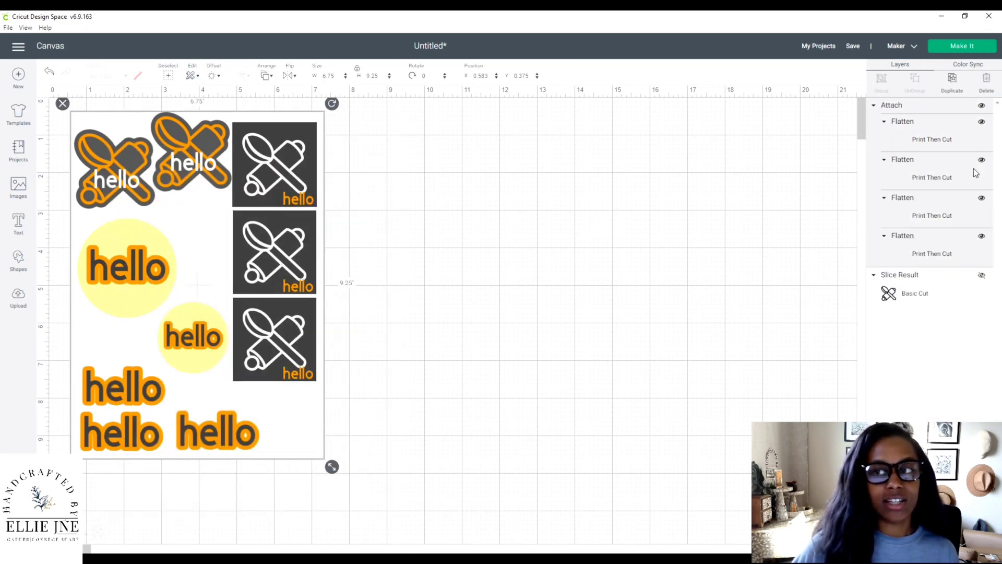
pyautogui.click(944, 46)
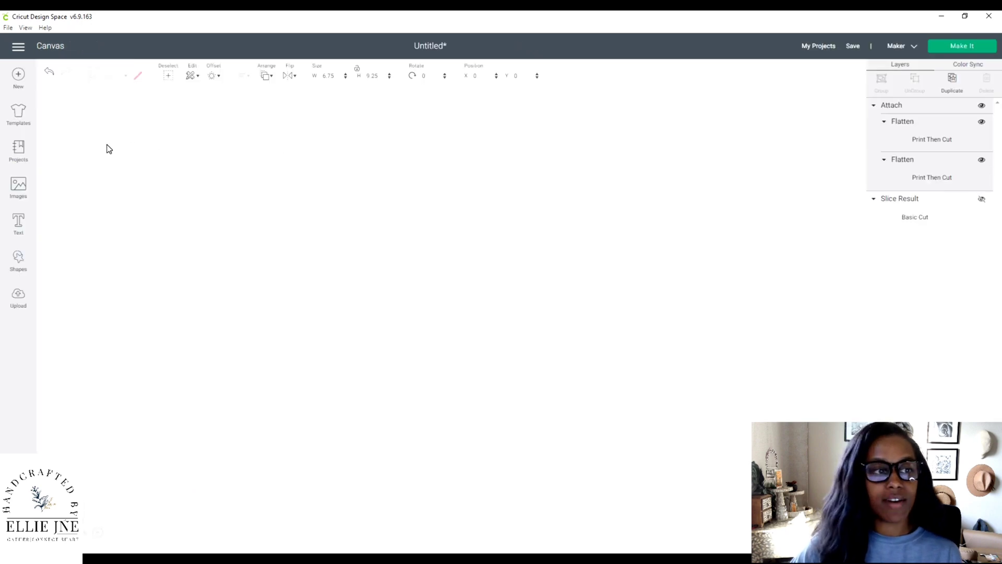
pyautogui.click(90, 112)
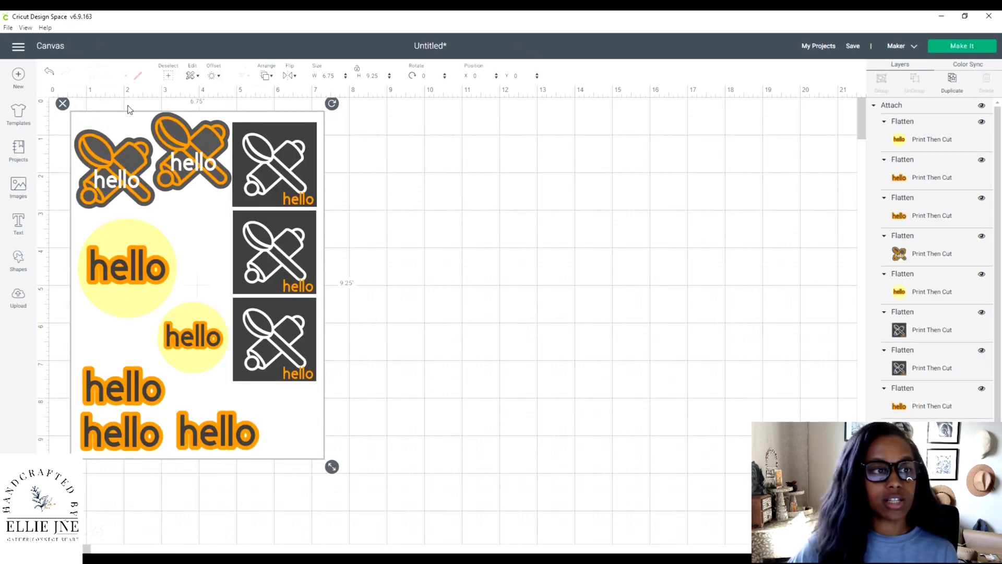
pyautogui.click(345, 464)
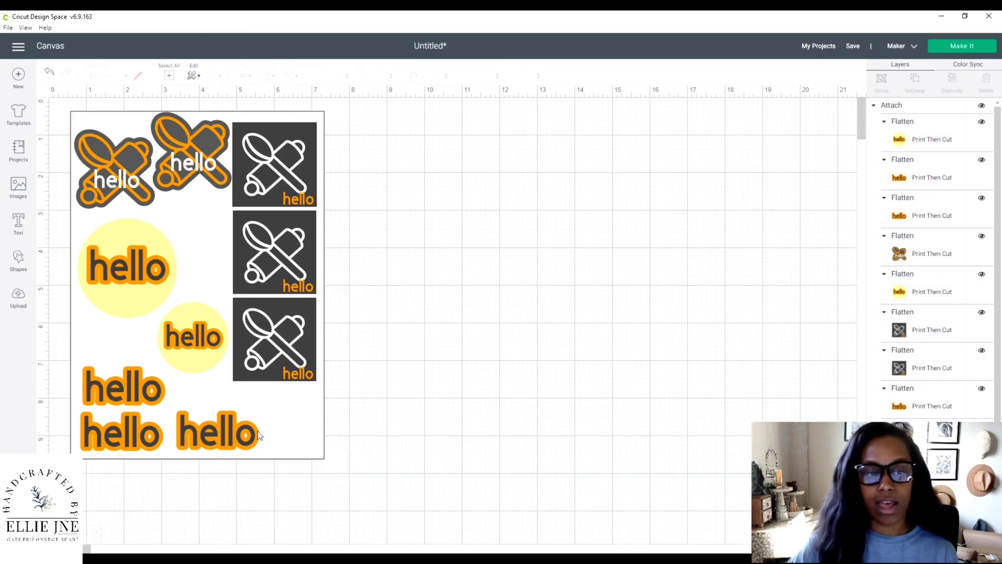
# - Undo the attachment and recolor the 6.75 by 9.25 in background sheet light gray
pyautogui.hotkey('ctrl', 'a')
pyautogui.hotkey('ctrl', 'z')
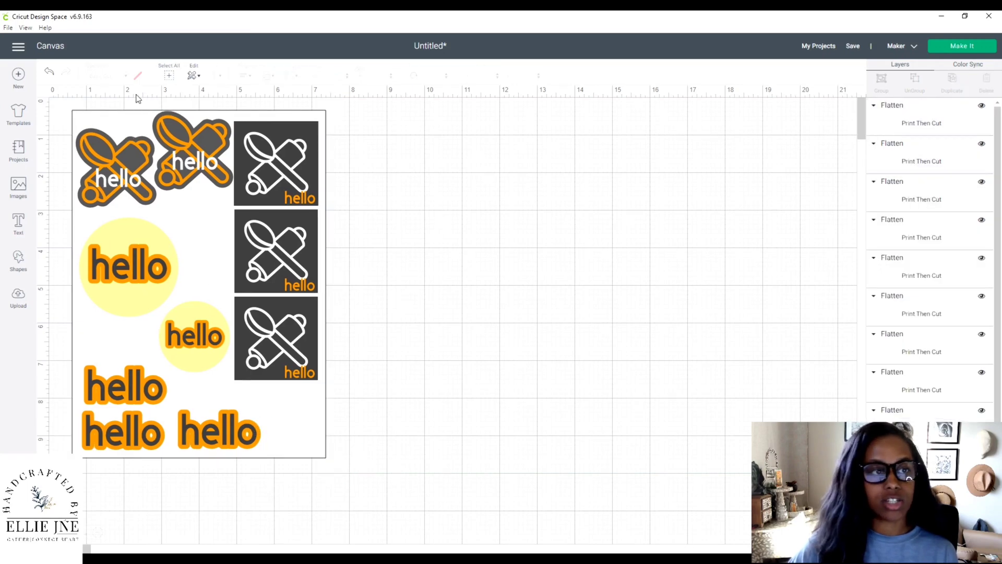
pyautogui.hotkey('ctrl', 'a')
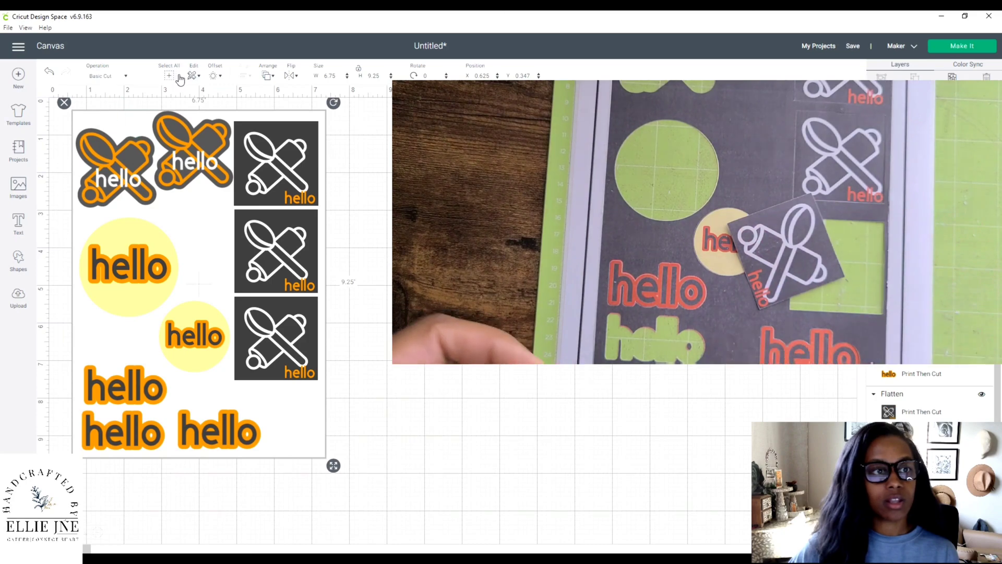
pyautogui.click(137, 76)
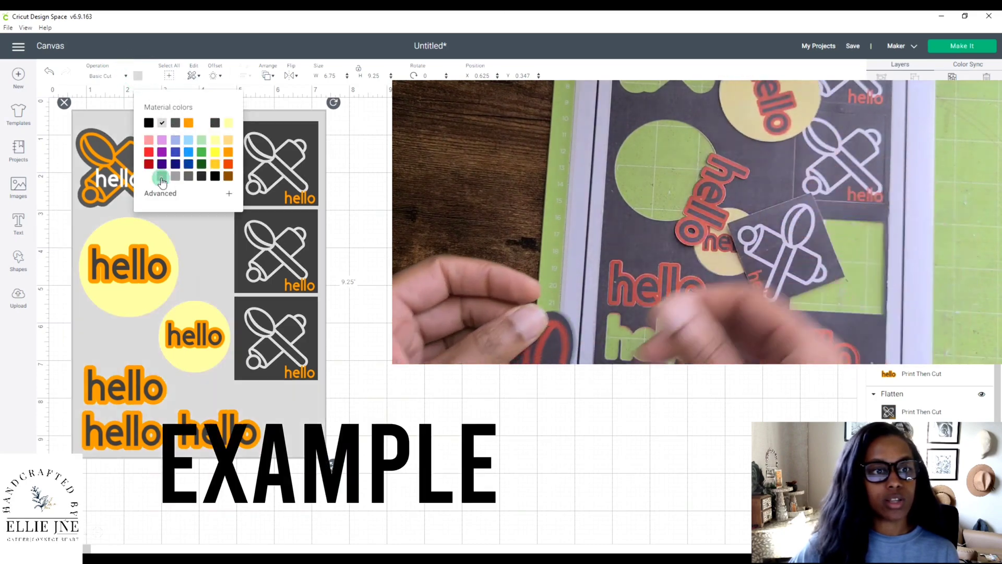
pyautogui.click(367, 128)
# - Attach the stickers to the gray sheet for another mat preview, and undo the attachment
pyautogui.moveTo(367, 128); pyautogui.dragTo(50, 478)
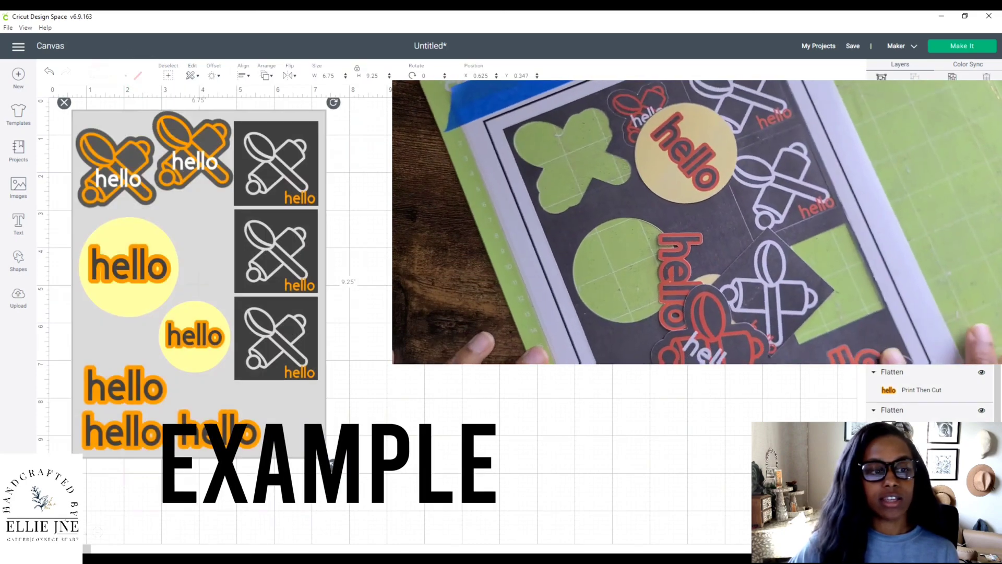
pyautogui.click(934, 538)
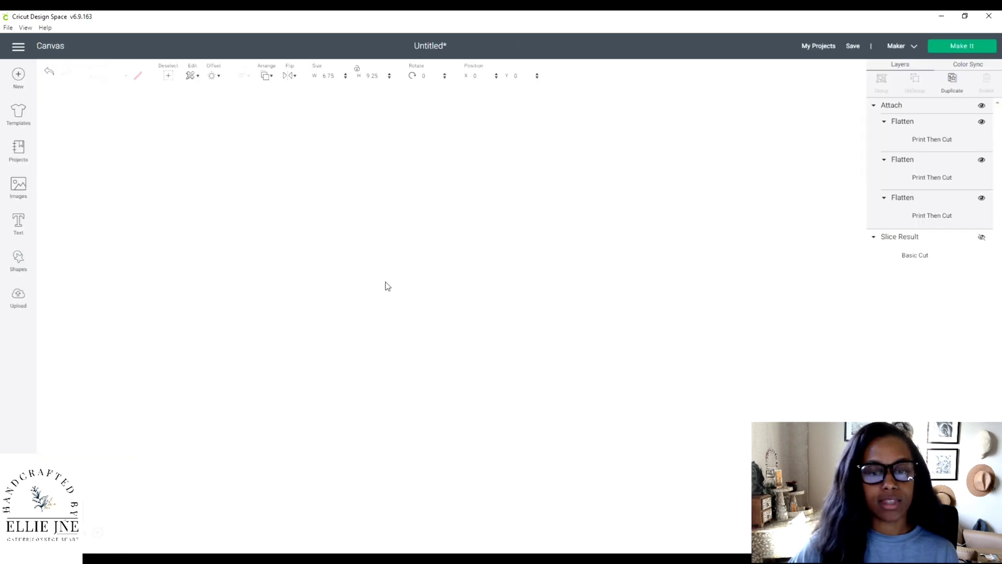
pyautogui.hotkey('ctrl', 'z')
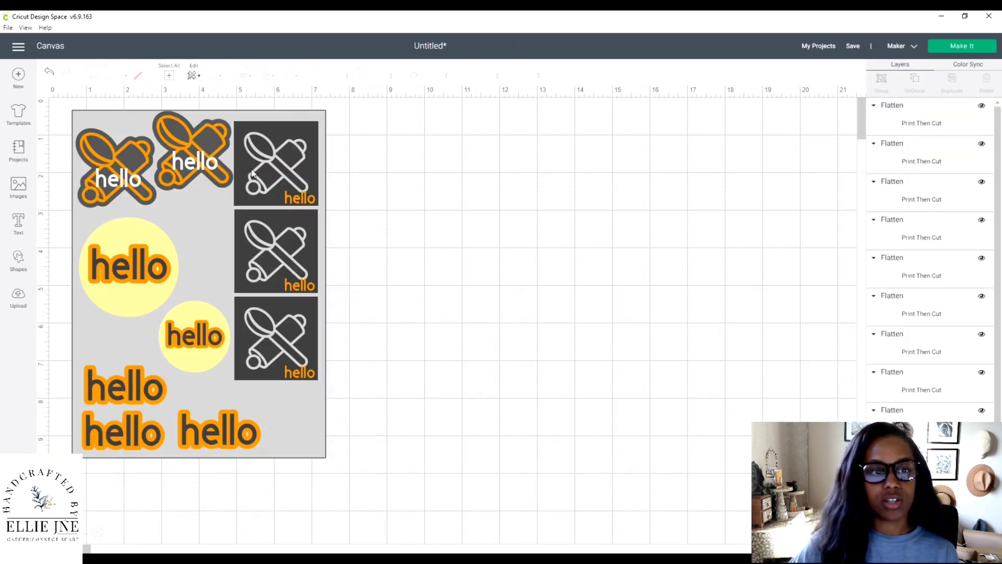
# - Move the uppermost square sticker off the sheet and add a basic square shape below it
pyautogui.moveTo(259, 167); pyautogui.dragTo(437, 202)
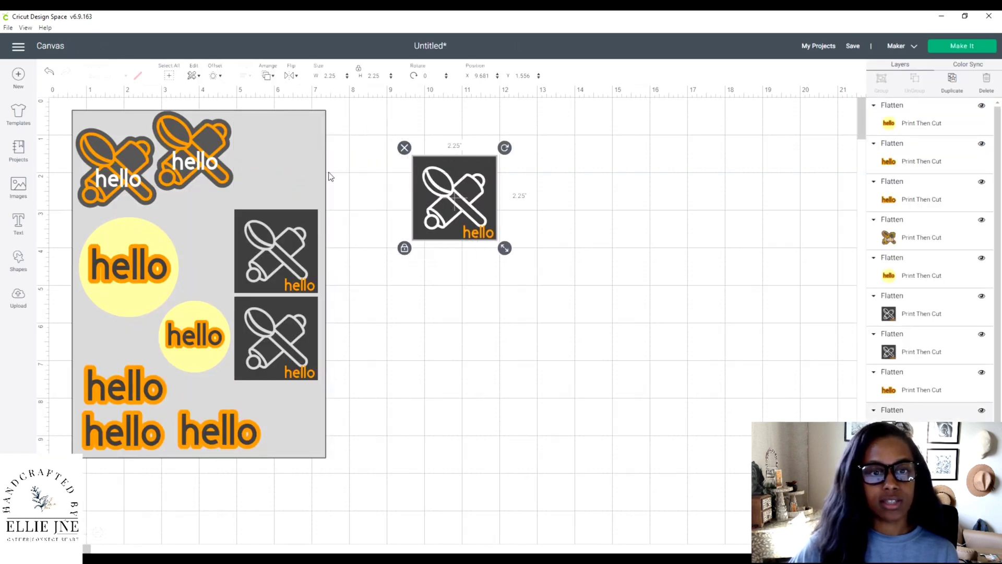
pyautogui.click(19, 267)
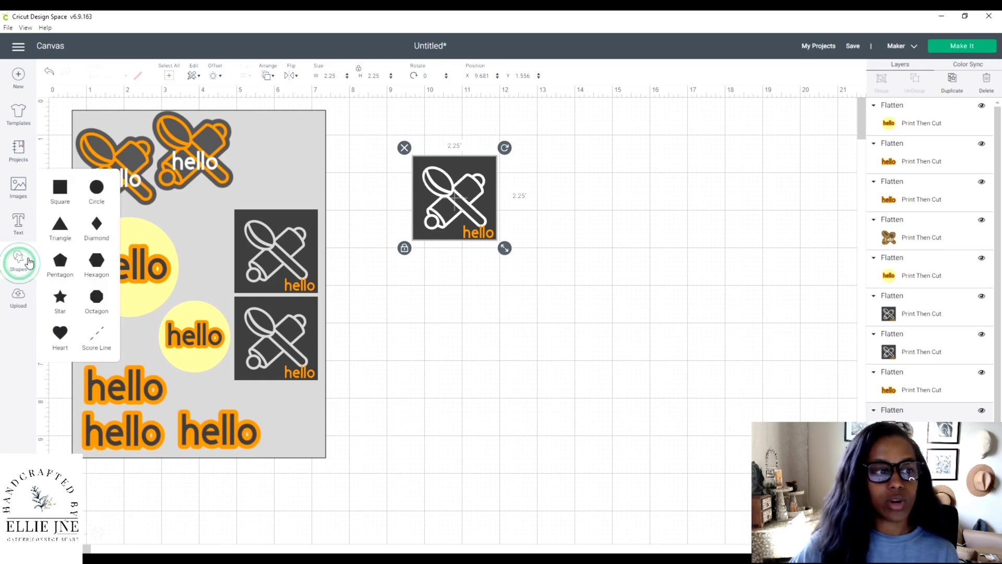
pyautogui.click(60, 186)
pyautogui.moveTo(128, 177); pyautogui.dragTo(416, 317)
# - Resize the new square to 2.25 in and color it white
pyautogui.click(334, 77)
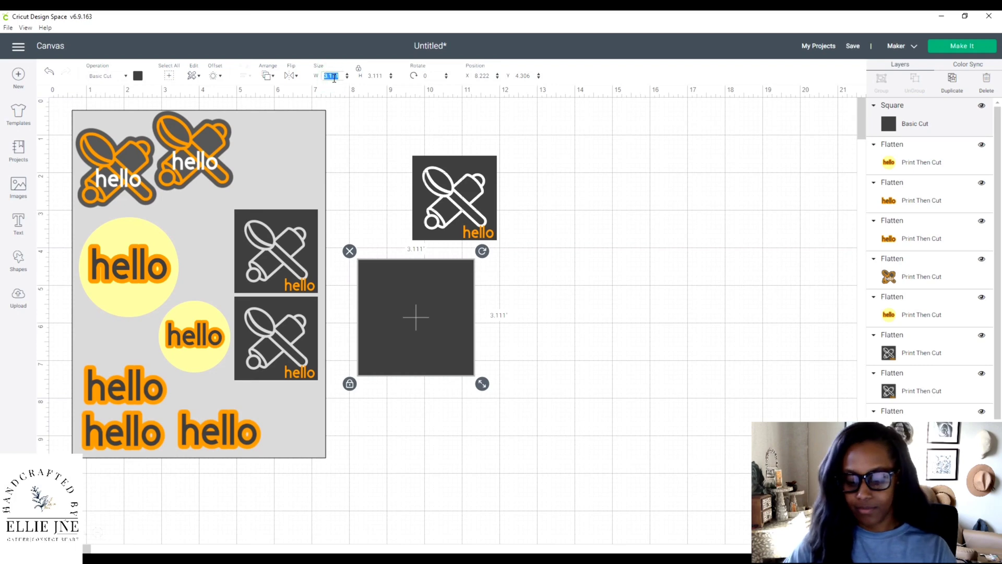
pyautogui.click(369, 142)
pyautogui.click(368, 277)
pyautogui.click(324, 77)
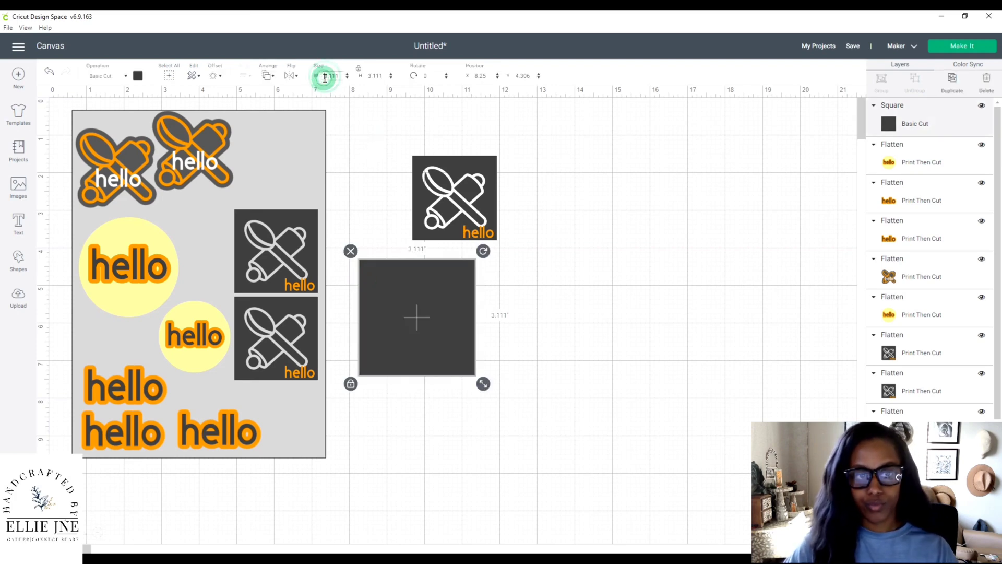
pyautogui.write('1')
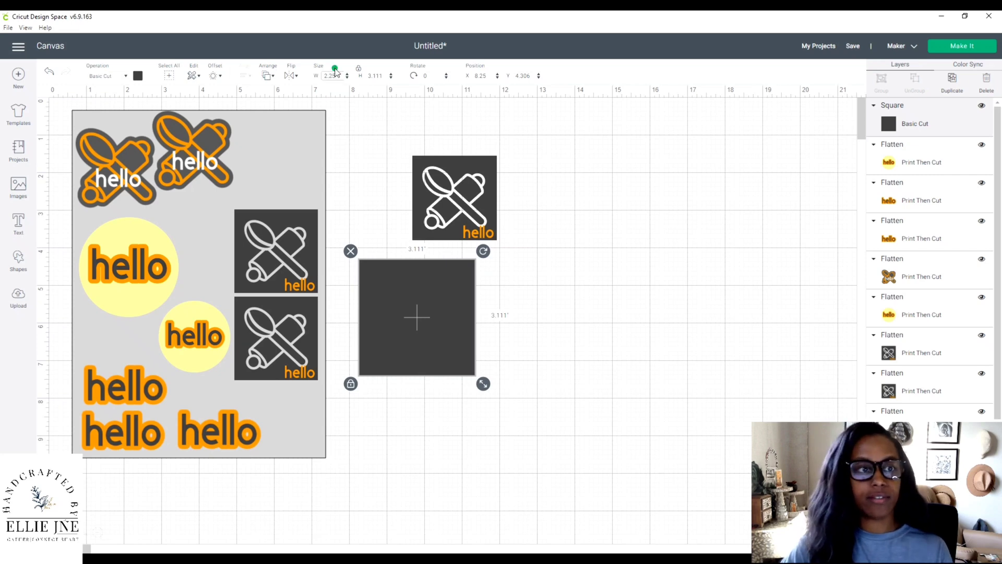
pyautogui.write('.25')
pyautogui.press('Return')
pyautogui.click(138, 76)
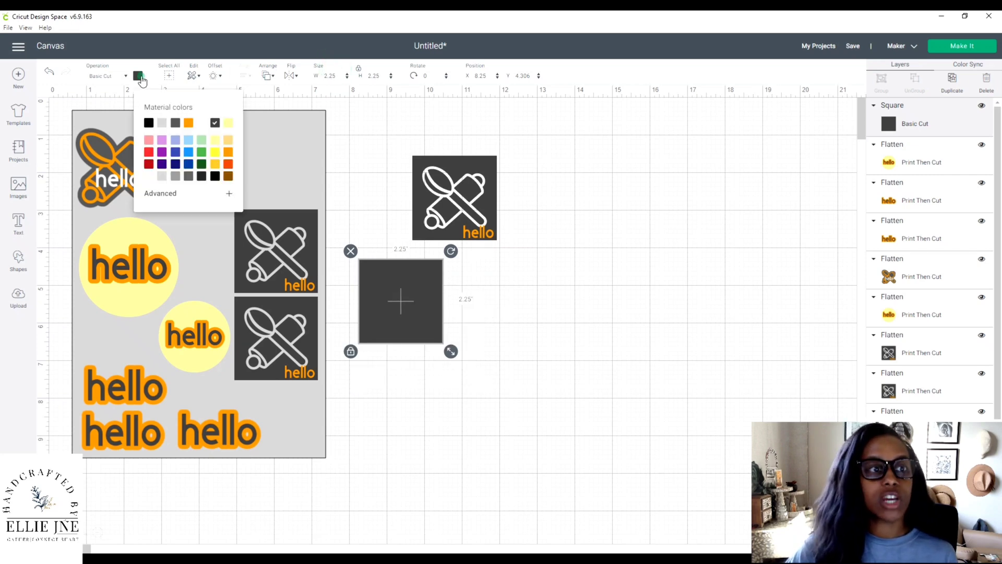
pyautogui.click(200, 123)
# - Place the square utensil sticker on the white square, with its layer on top, and center-align the two
pyautogui.moveTo(450, 209); pyautogui.dragTo(395, 312)
pyautogui.moveTo(917, 345); pyautogui.dragTo(913, 109)
pyautogui.moveTo(392, 214); pyautogui.dragTo(415, 335)
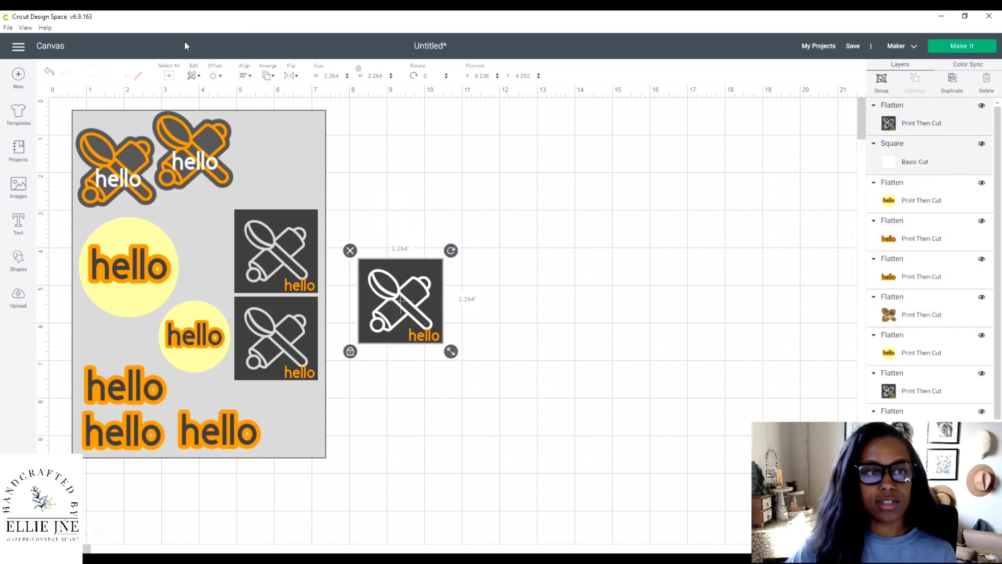
pyautogui.click(243, 75)
pyautogui.click(284, 189)
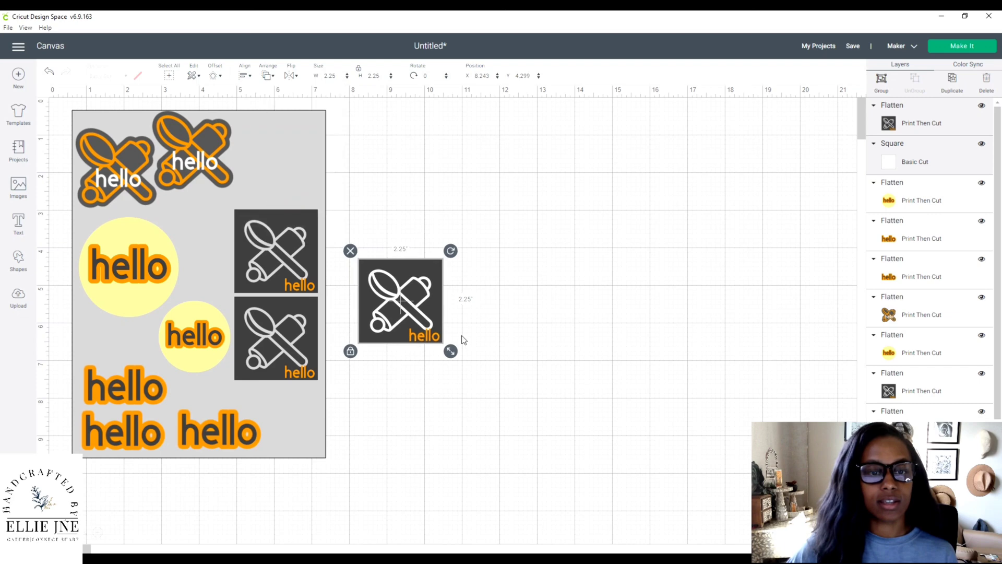
# - Return the sticker and its white square to the sheet's upper-right corner and preview the attached layout on the mat
pyautogui.moveTo(415, 299); pyautogui.dragTo(292, 162)
pyautogui.hotkey('ctrl', 'a')
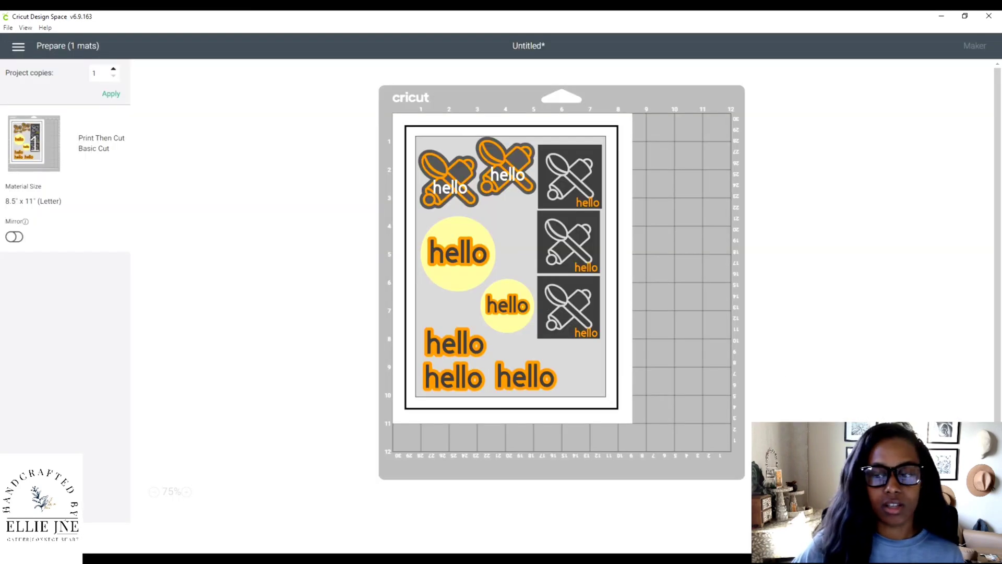
pyautogui.click(892, 538)
pyautogui.click(49, 72)
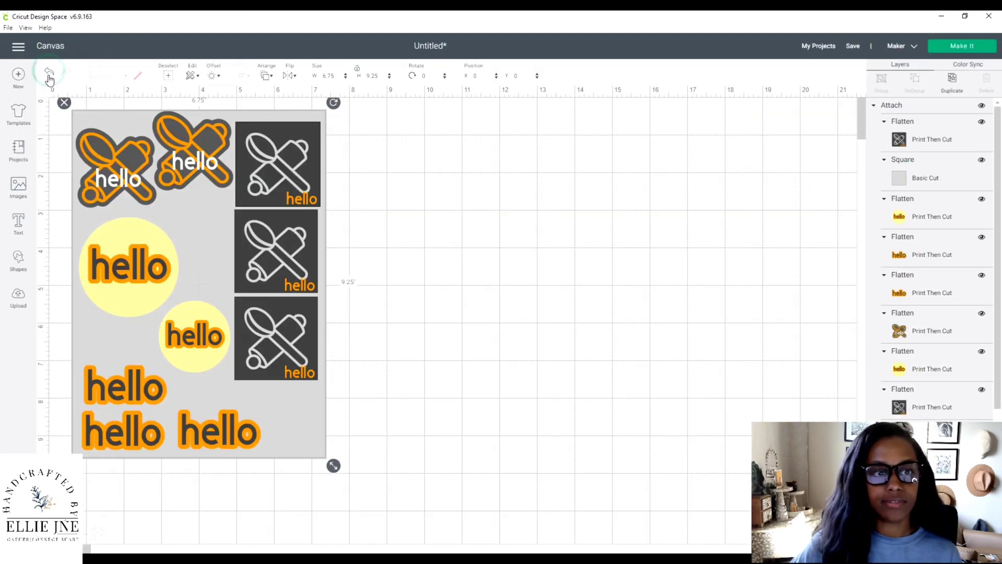
# - Pull the sticker off its white backing square to inspect the square, and undo the move
pyautogui.moveTo(373, 136); pyautogui.dragTo(202, 265)
pyautogui.click(334, 137)
pyautogui.moveTo(302, 160); pyautogui.dragTo(483, 210)
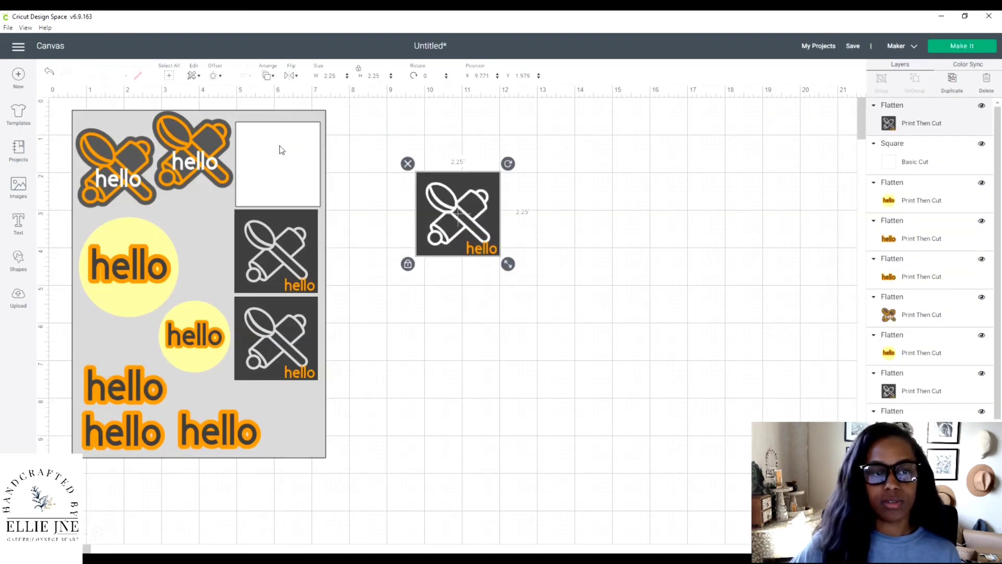
pyautogui.click(48, 73)
pyautogui.click(49, 73)
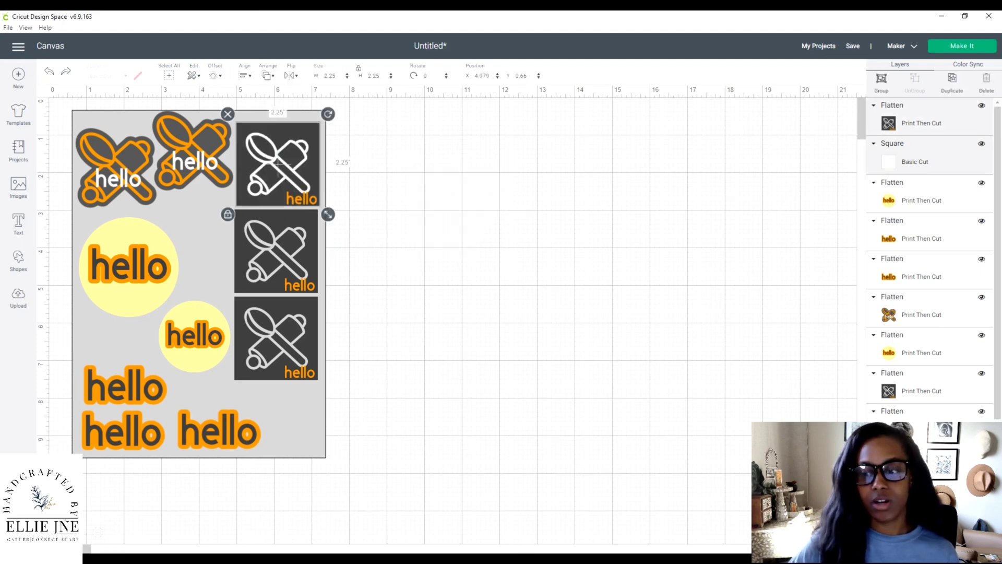
# - Flatten the gray sheet and all its stickers into one Print Then Cut layer and send it to the mat preview
pyautogui.moveTo(375, 147); pyautogui.dragTo(79, 452)
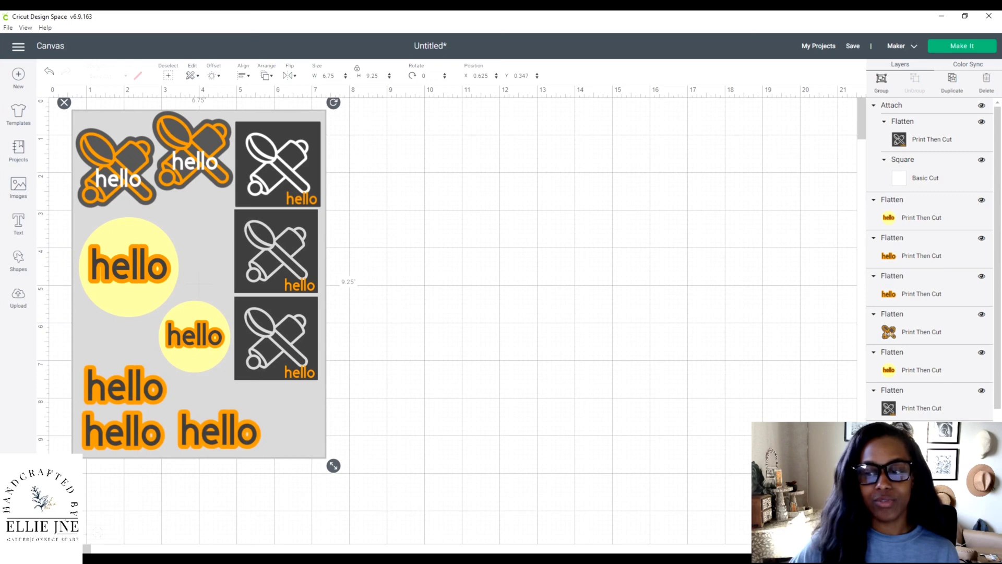
pyautogui.click(961, 538)
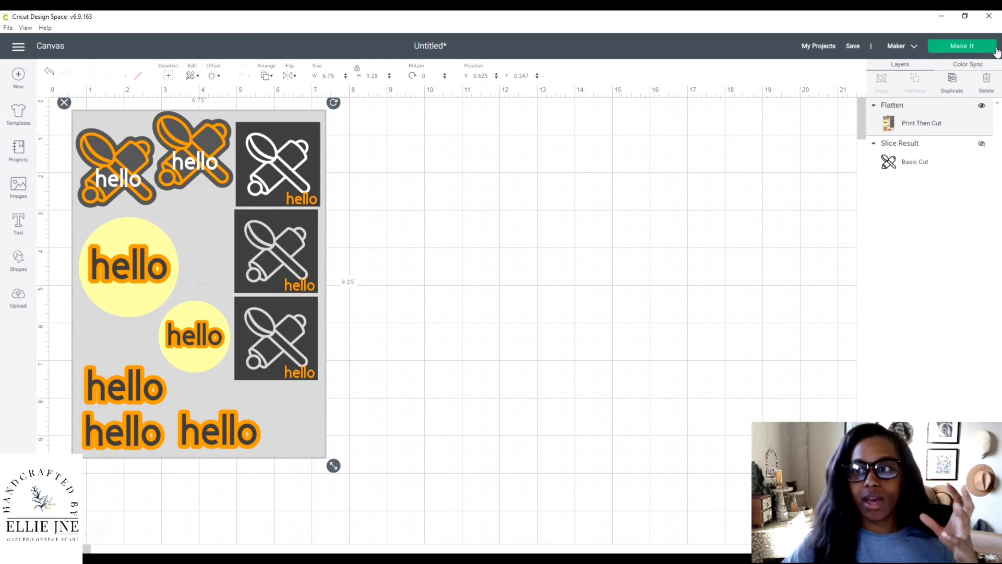
pyautogui.click(964, 45)
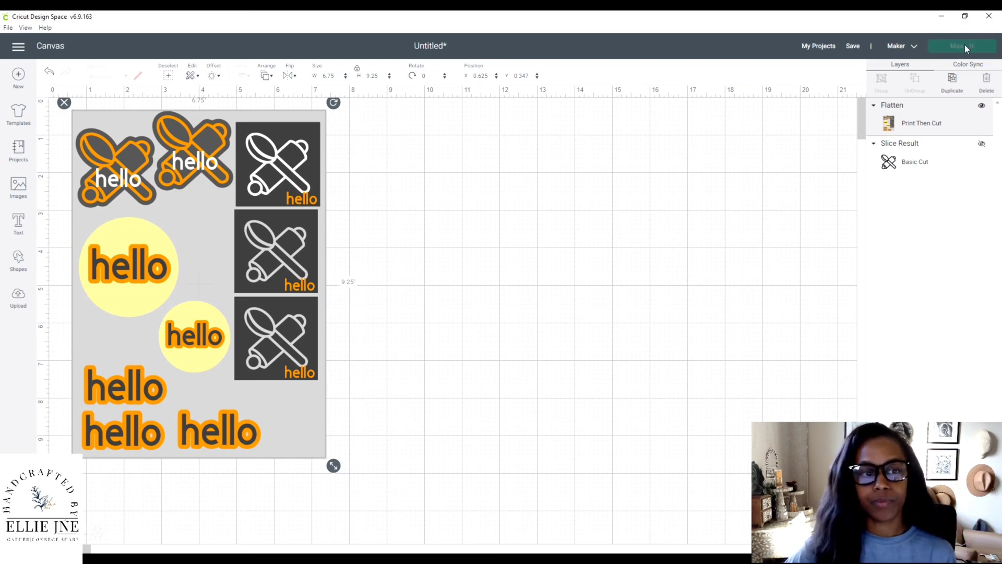
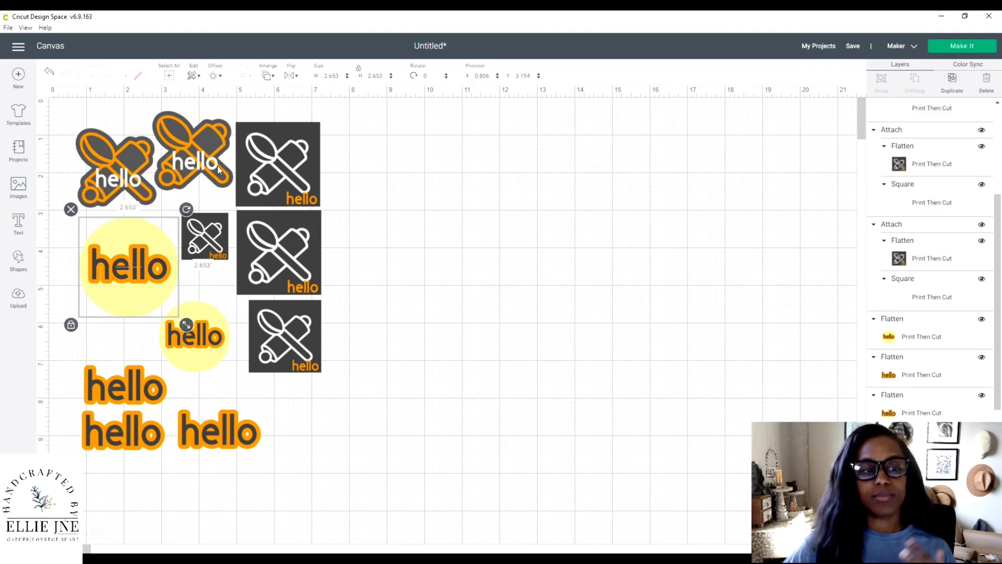
# - Attach all the stickers without the background sheet to keep their arrangement, and preview them on the mat
pyautogui.click(971, 47)
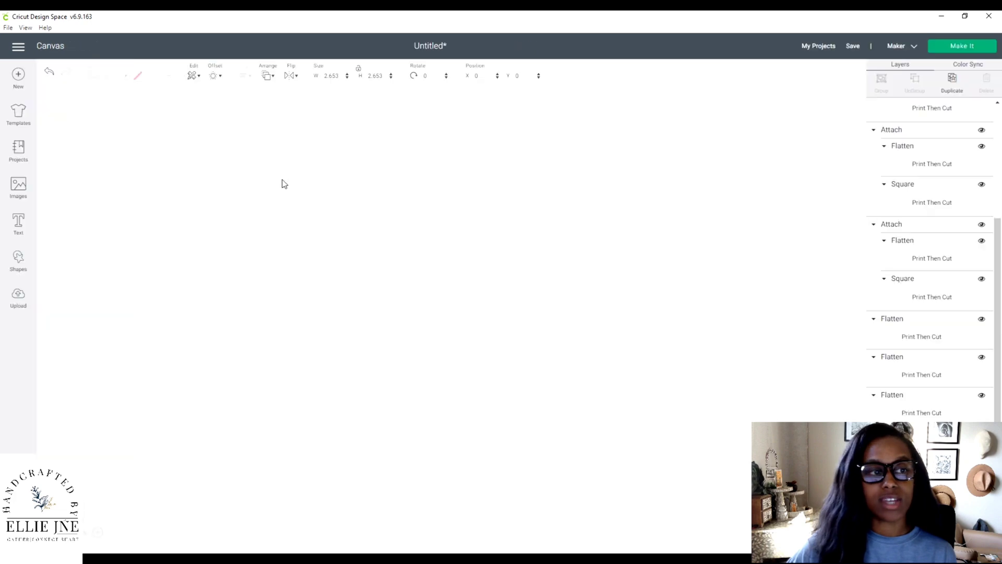
pyautogui.moveTo(358, 130); pyautogui.dragTo(71, 451)
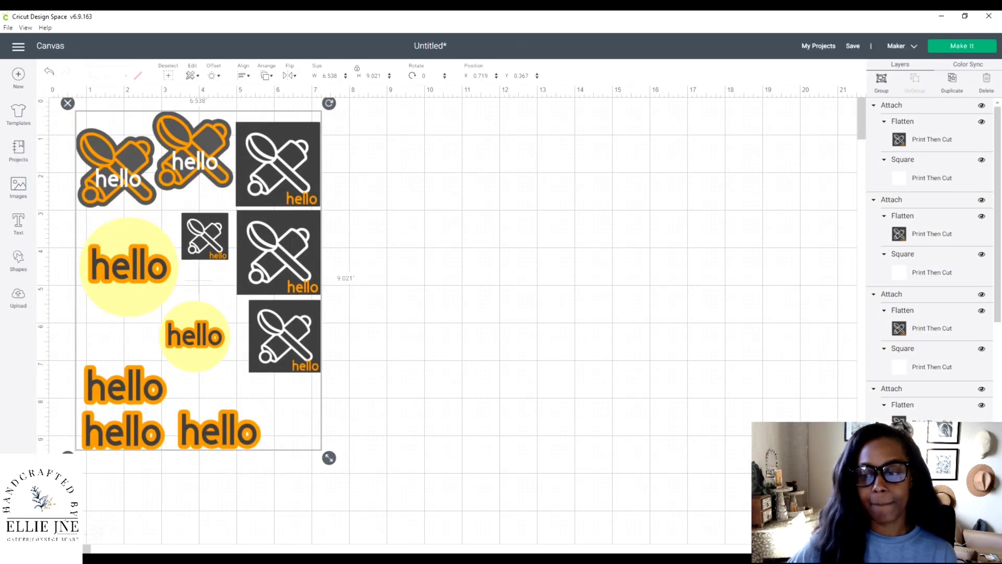
pyautogui.click(934, 545)
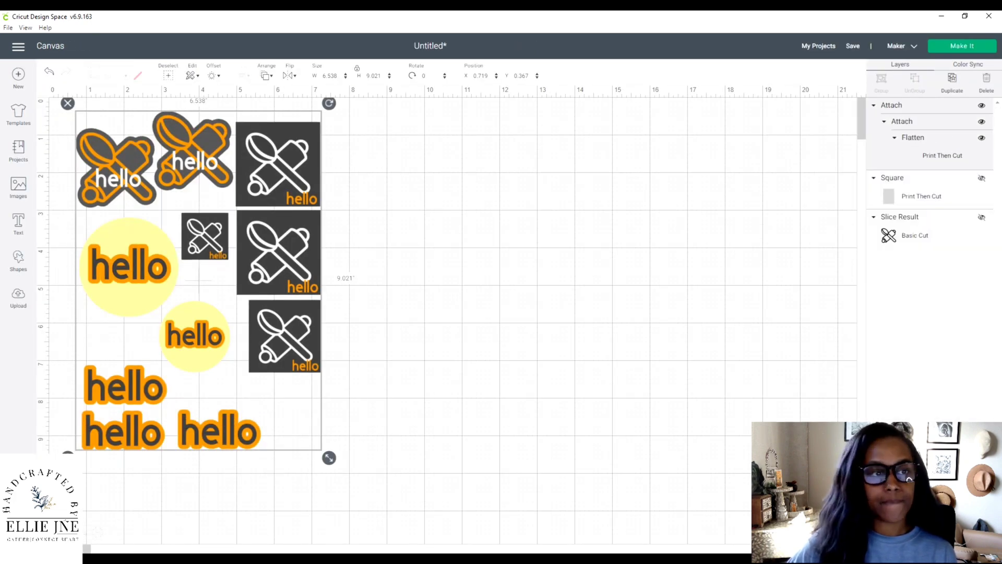
pyautogui.click(962, 49)
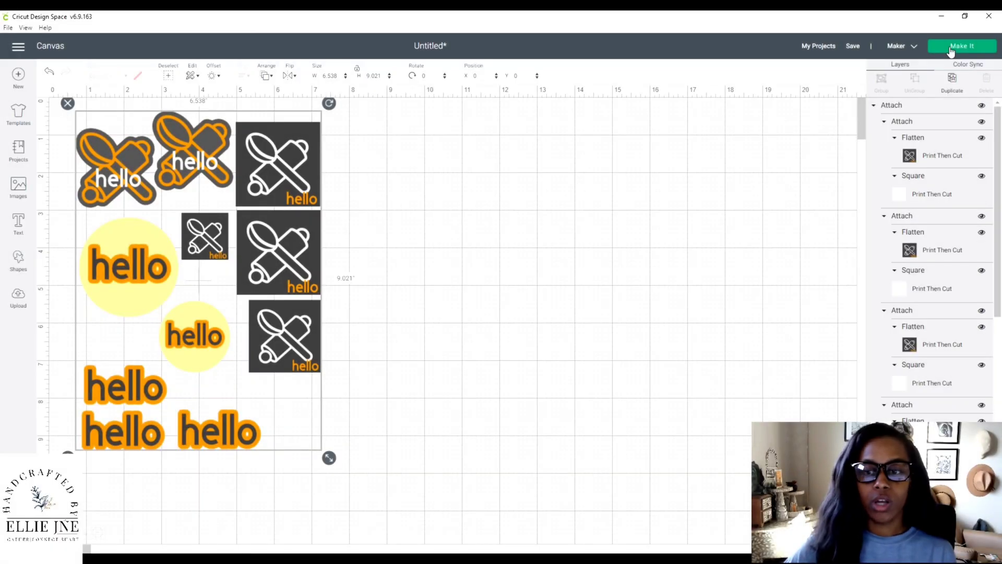
# - Add a square and several diamonds, and spread the diamonds and the sticker group across the canvas
pyautogui.click(21, 256)
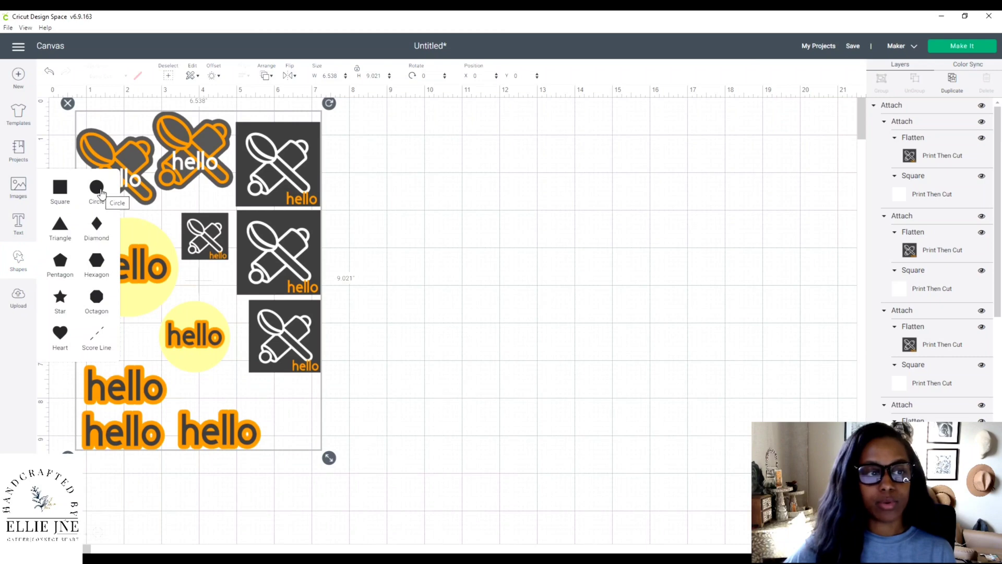
pyautogui.click(59, 189)
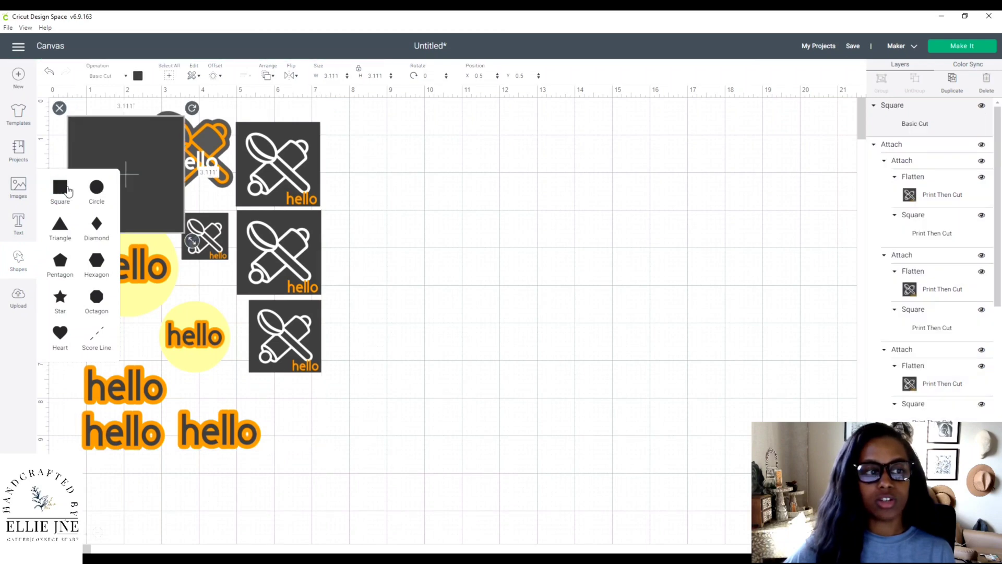
pyautogui.click(98, 225)
pyautogui.moveTo(130, 116); pyautogui.dragTo(231, 180)
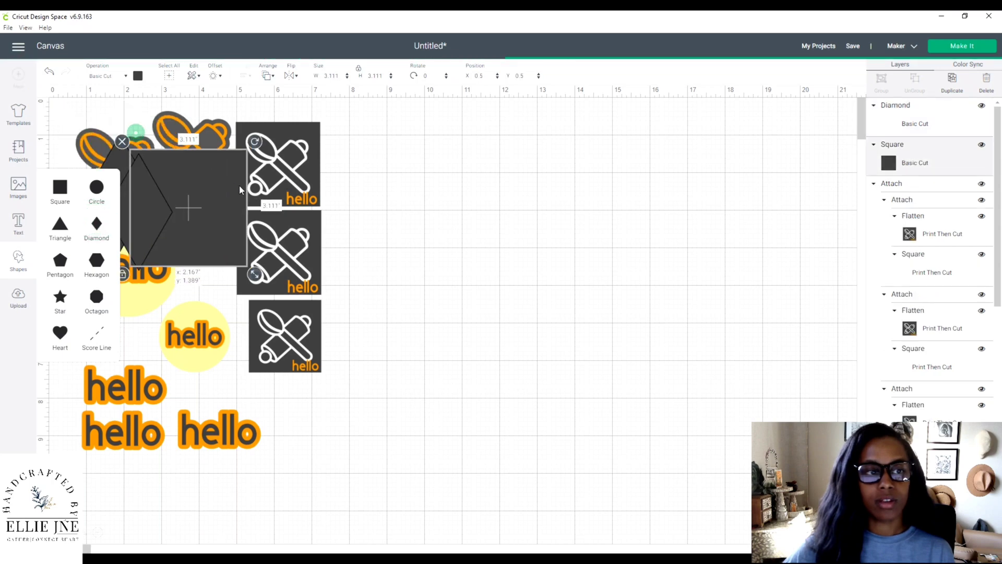
pyautogui.moveTo(149, 211); pyautogui.dragTo(494, 324)
pyautogui.moveTo(159, 228); pyautogui.dragTo(537, 335)
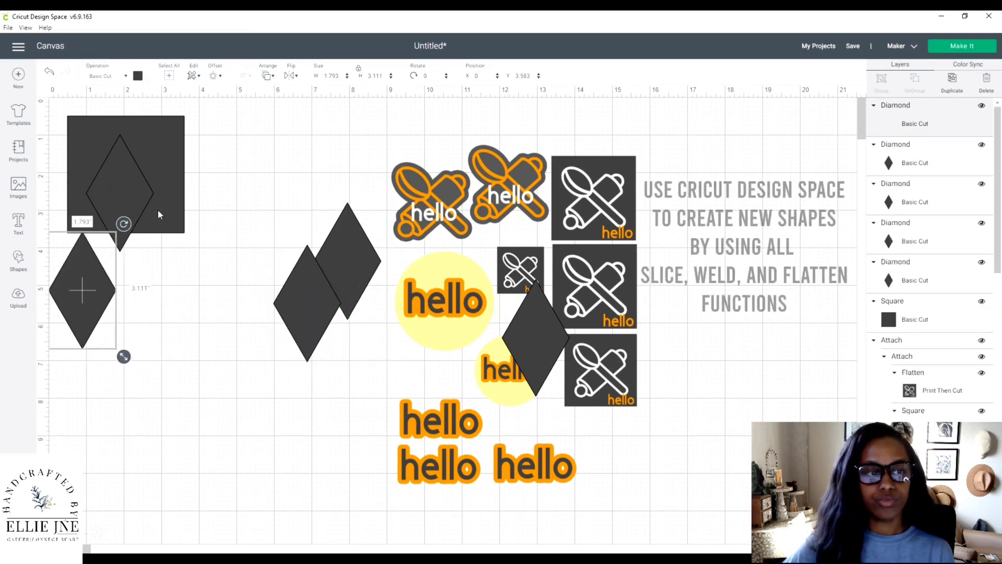
# - Gather the scattered diamonds near the square and move the square below them
pyautogui.moveTo(347, 272); pyautogui.dragTo(217, 301)
pyautogui.moveTo(533, 350); pyautogui.dragTo(219, 214)
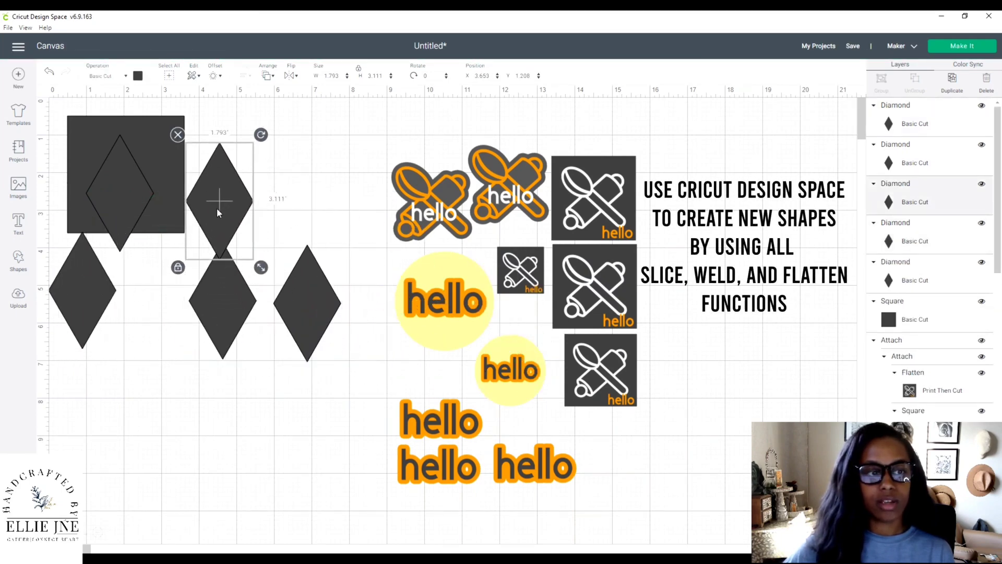
pyautogui.moveTo(163, 161); pyautogui.dragTo(242, 330)
# - Place two diamonds on the square, one small in its upper-left corner and one about 1.33 × 2.32 in beside it
pyautogui.click(228, 281)
pyautogui.moveTo(218, 278); pyautogui.dragTo(179, 368)
pyautogui.moveTo(200, 416); pyautogui.dragTo(190, 385)
pyautogui.moveTo(294, 297); pyautogui.dragTo(213, 365)
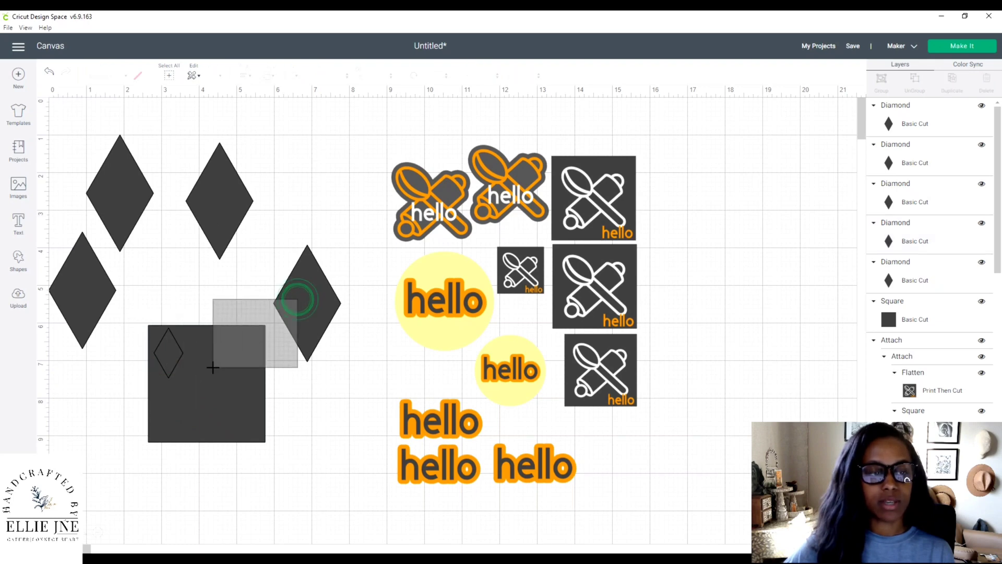
pyautogui.moveTo(311, 329); pyautogui.dragTo(183, 428)
pyautogui.moveTo(255, 450); pyautogui.dragTo(231, 428)
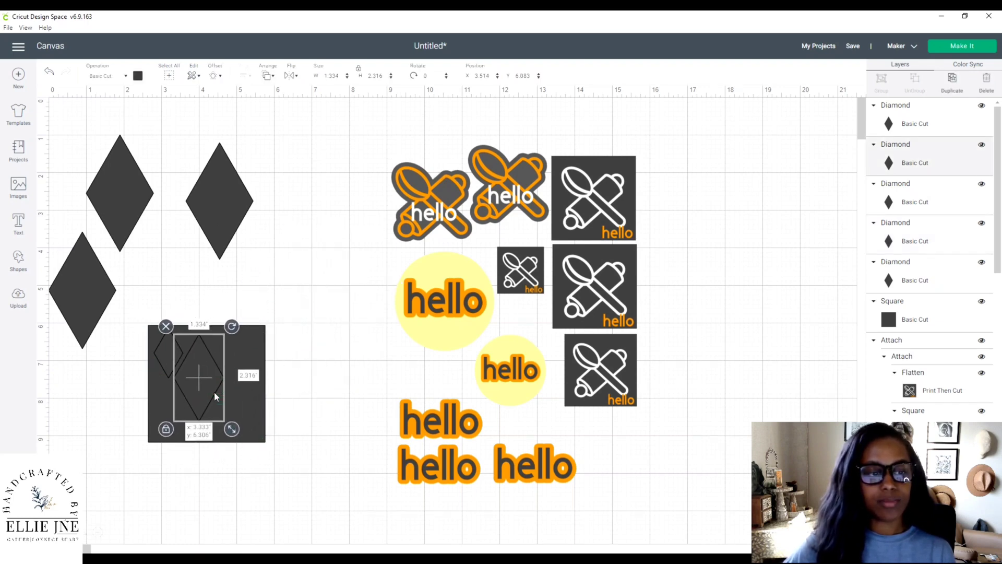
# - Place two more diamonds on the square, about 0.66 × 1.15 in at its upper right and 1.13 × 1.96 in at its lower right
pyautogui.click(225, 161)
pyautogui.moveTo(258, 270); pyautogui.dragTo(235, 359)
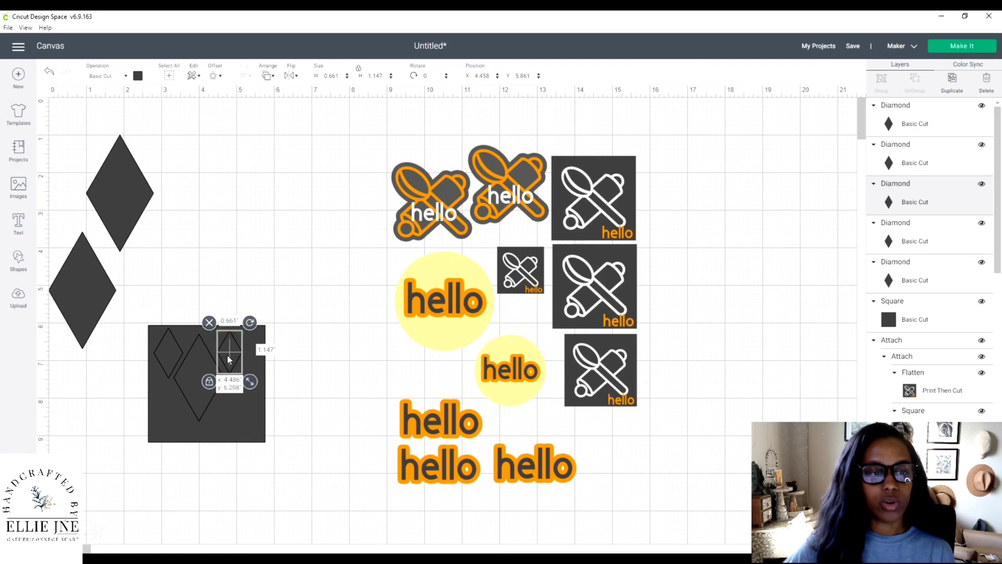
pyautogui.click(136, 179)
pyautogui.moveTo(155, 254); pyautogui.dragTo(140, 222)
pyautogui.moveTo(119, 173); pyautogui.dragTo(249, 387)
pyautogui.moveTo(268, 443); pyautogui.dragTo(242, 418)
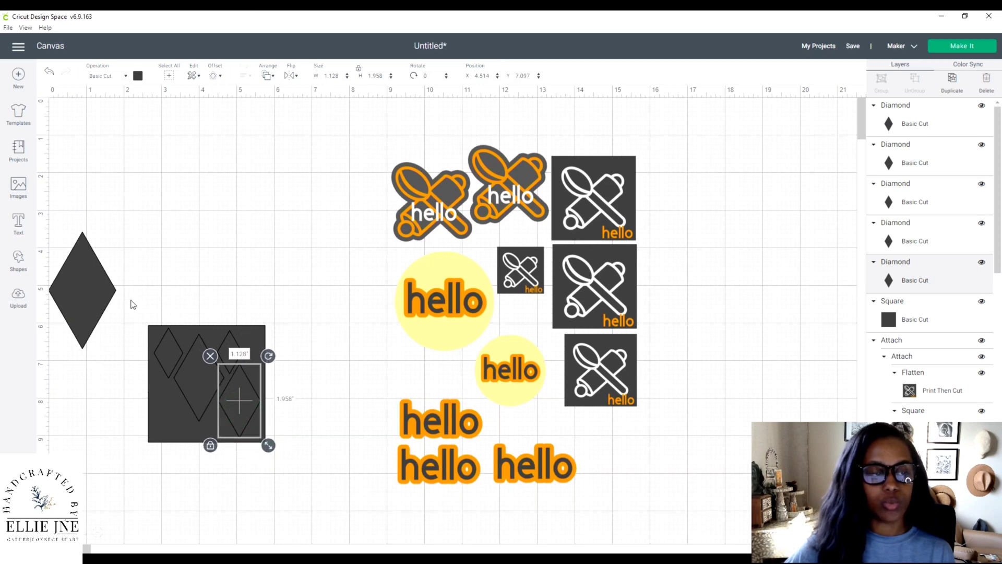
# - Shrink the remaining diamond to about 0.86 × 1.49 in and place it in the square's lower-left corner
pyautogui.click(90, 282)
pyautogui.moveTo(123, 356); pyautogui.dragTo(105, 327)
pyautogui.moveTo(86, 275); pyautogui.dragTo(185, 381)
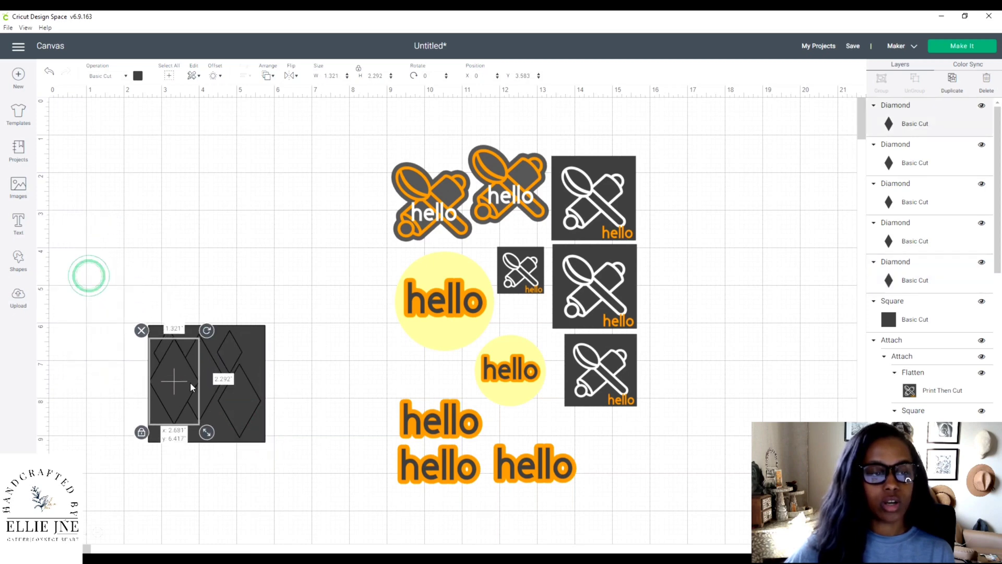
pyautogui.moveTo(203, 428); pyautogui.dragTo(189, 413)
pyautogui.moveTo(162, 379); pyautogui.dragTo(168, 424)
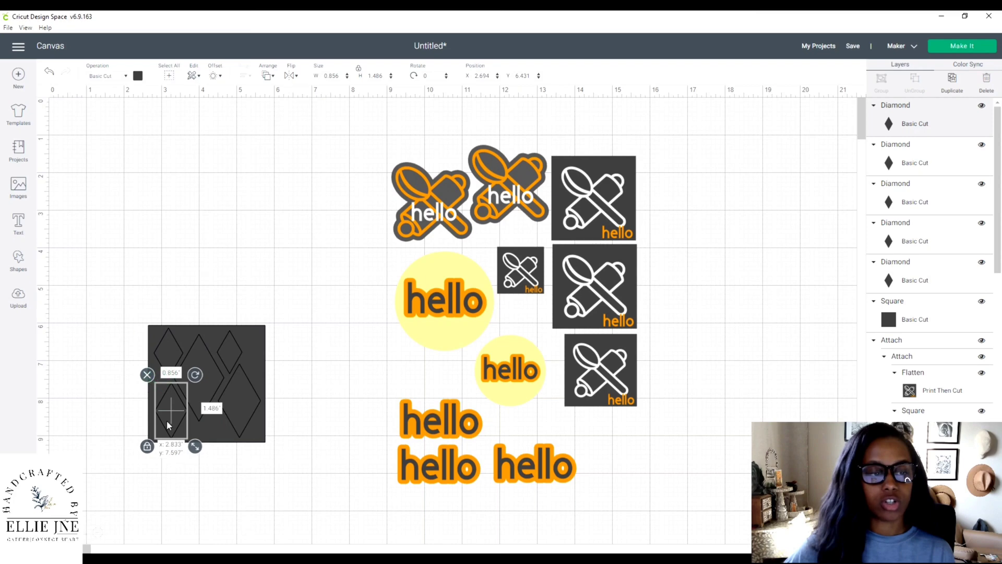
# - Slice the lower-right diamond out of the square and move the cut square above the diamonds
pyautogui.moveTo(133, 235); pyautogui.dragTo(283, 502)
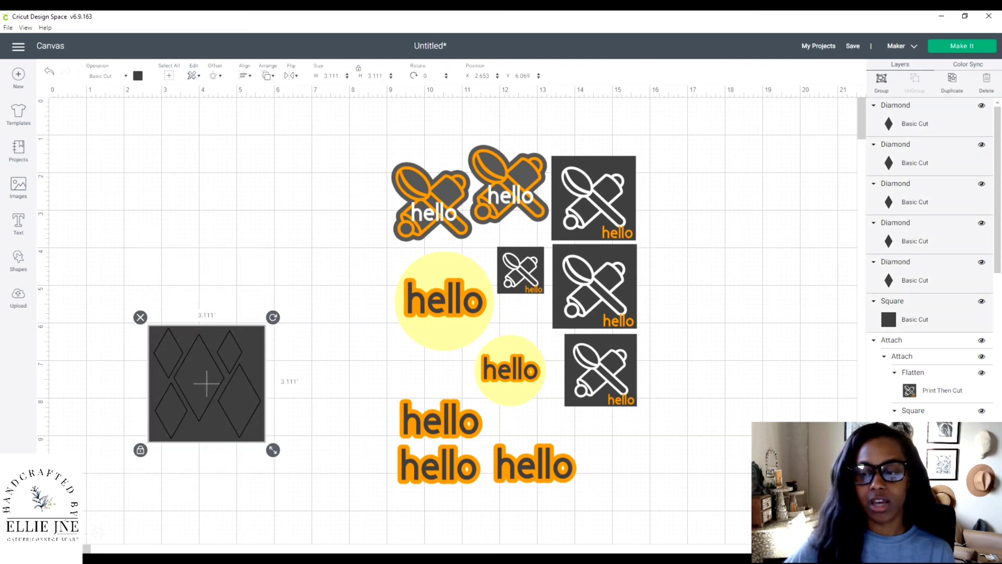
pyautogui.click(130, 273)
pyautogui.moveTo(111, 313); pyautogui.dragTo(179, 364)
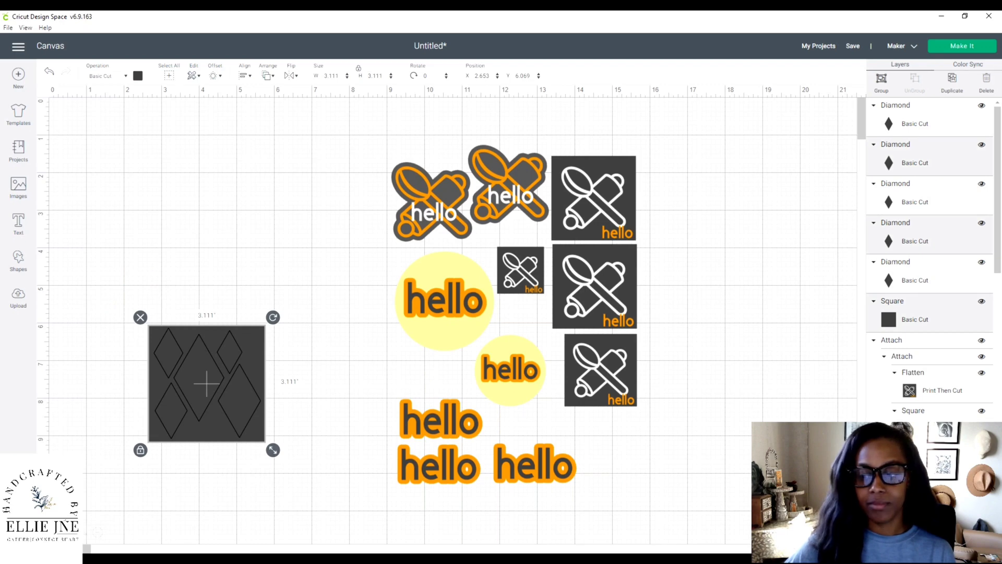
pyautogui.click(222, 251)
pyautogui.click(248, 335)
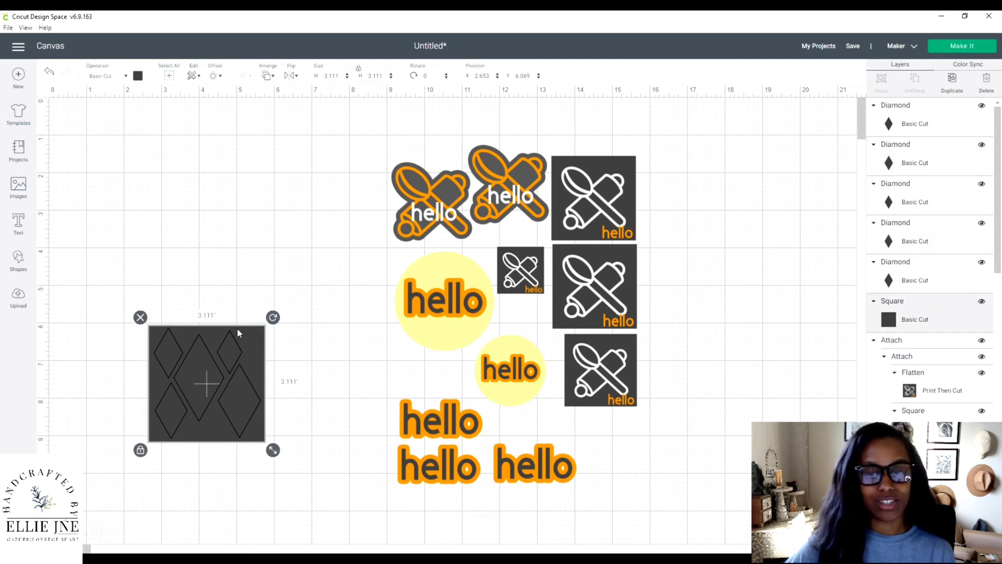
pyautogui.keyDown('shift'); pyautogui.click(947, 282); pyautogui.keyUp('shift')
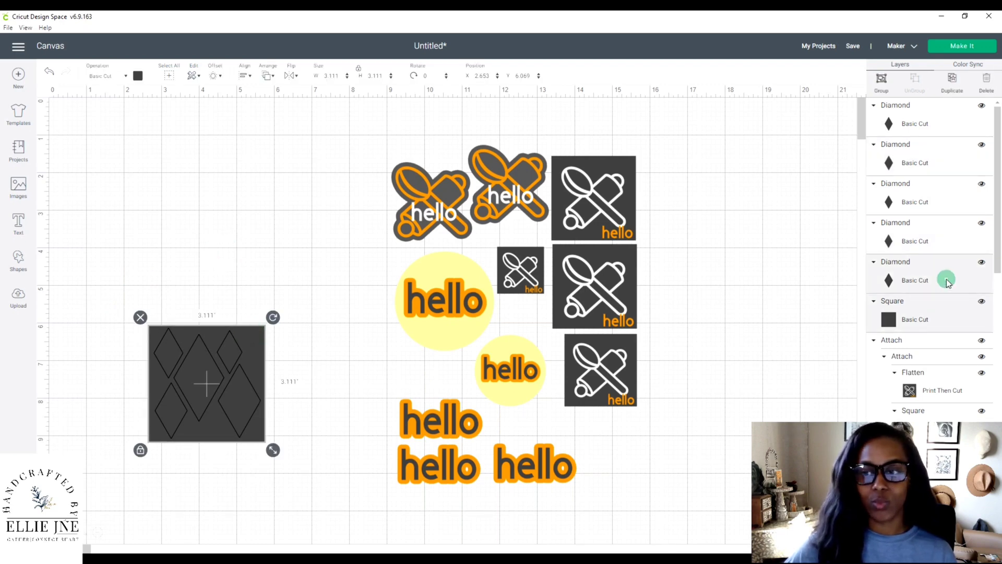
pyautogui.click(743, 478)
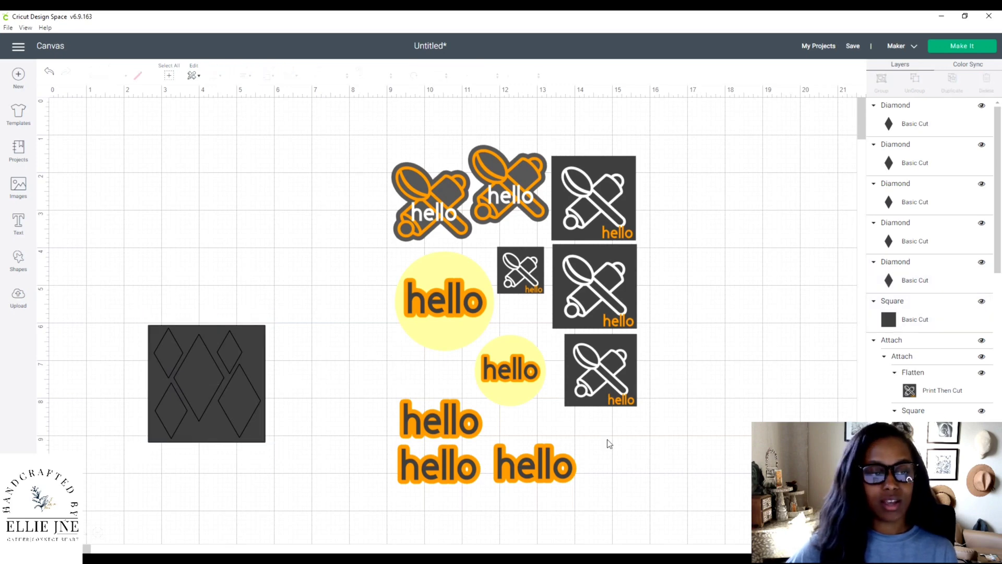
pyautogui.moveTo(242, 337); pyautogui.dragTo(244, 205)
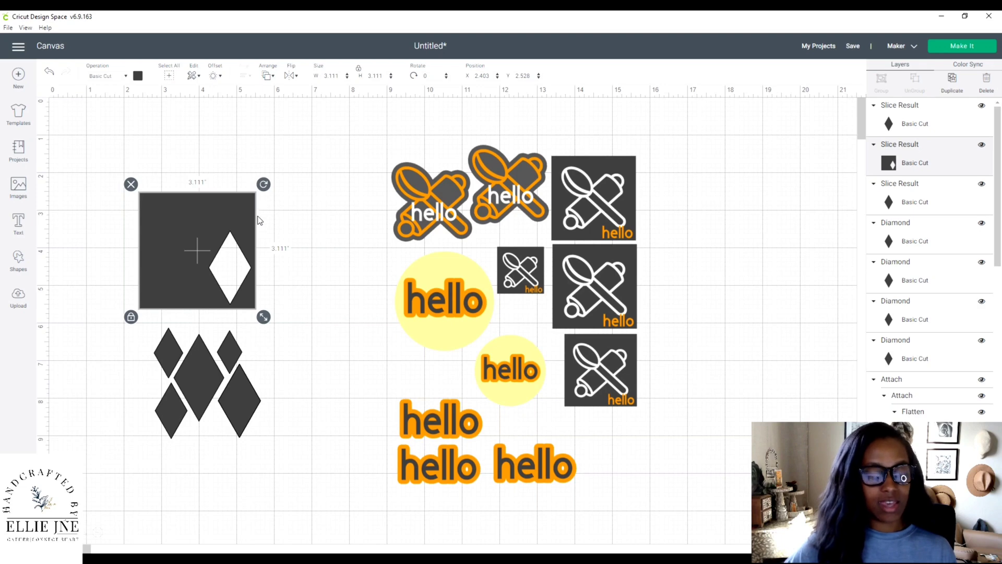
# - Distribute the loose diamonds around the cut square so they overlap or touch its edges and the diamond-shaped hole
pyautogui.moveTo(238, 426); pyautogui.dragTo(201, 227)
pyautogui.click(233, 399)
pyautogui.moveTo(233, 399); pyautogui.dragTo(131, 254)
pyautogui.moveTo(201, 384); pyautogui.dragTo(186, 302)
pyautogui.click(221, 330)
pyautogui.click(168, 353)
pyautogui.moveTo(168, 353); pyautogui.dragTo(265, 237)
pyautogui.moveTo(233, 345); pyautogui.dragTo(234, 292)
pyautogui.moveTo(168, 399); pyautogui.dragTo(143, 180)
# - Weld the square and diamonds into one shape, enlarge it to about 5.39 × 6.36 in and reposition it on the canvas
pyautogui.moveTo(78, 172); pyautogui.dragTo(286, 345)
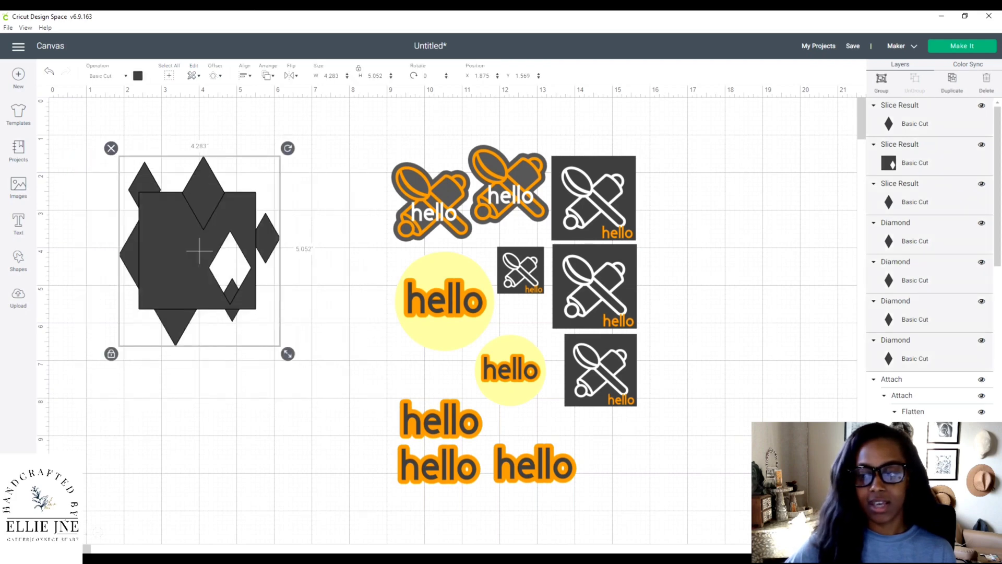
pyautogui.click(906, 540)
pyautogui.click(236, 214)
pyautogui.moveTo(235, 214); pyautogui.dragTo(199, 239)
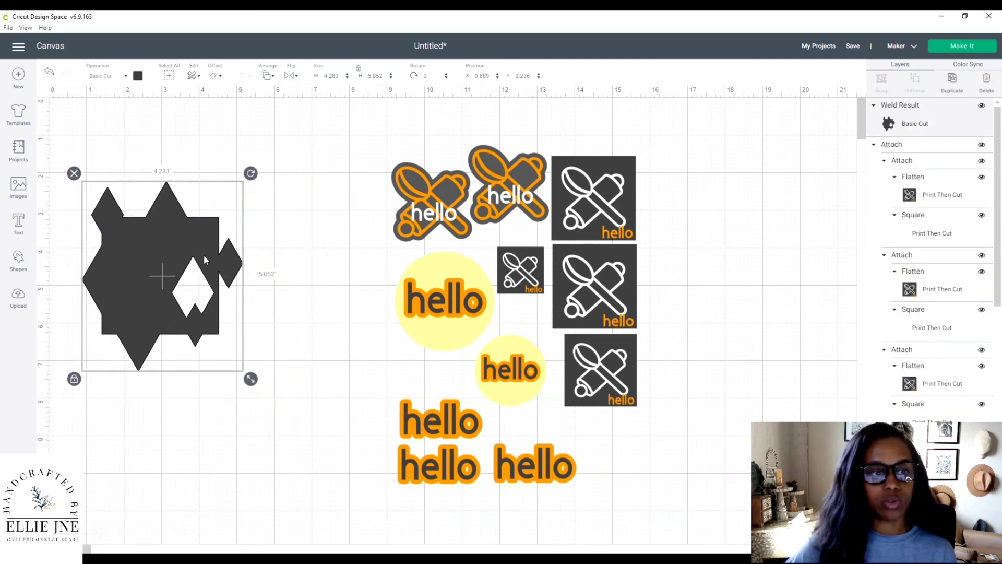
pyautogui.moveTo(250, 378); pyautogui.dragTo(294, 387)
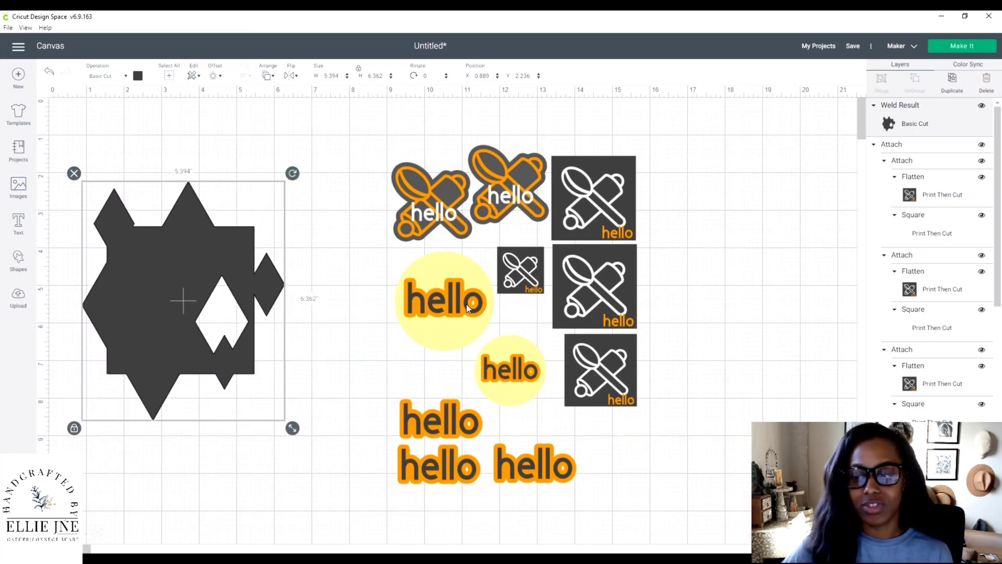
pyautogui.moveTo(395, 256); pyautogui.dragTo(322, 157)
pyautogui.click(168, 160)
pyautogui.moveTo(158, 279); pyautogui.dragTo(160, 251)
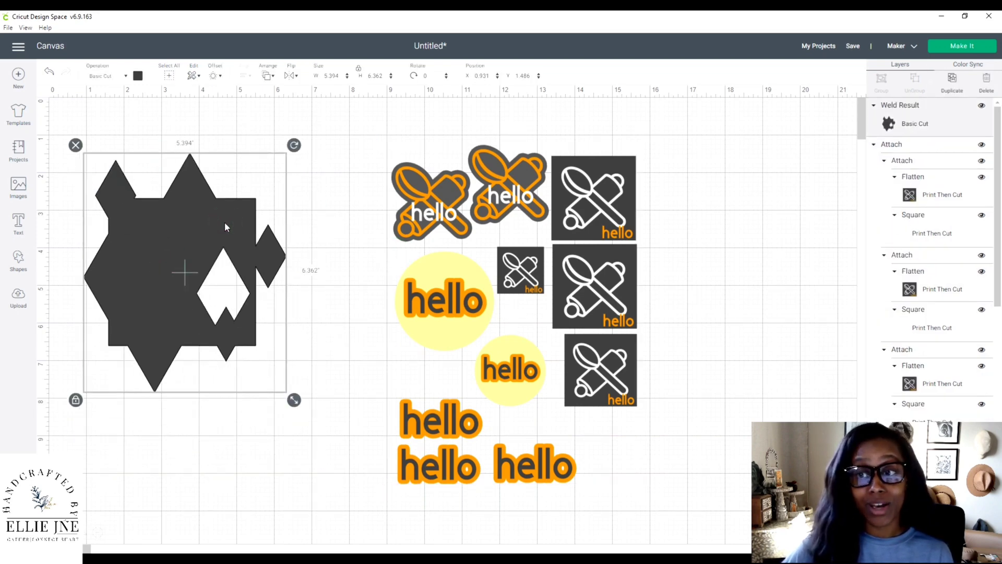
# - Hide the attached sticker group, preview the welded shape on the mat, and return to the canvas
pyautogui.click(981, 144)
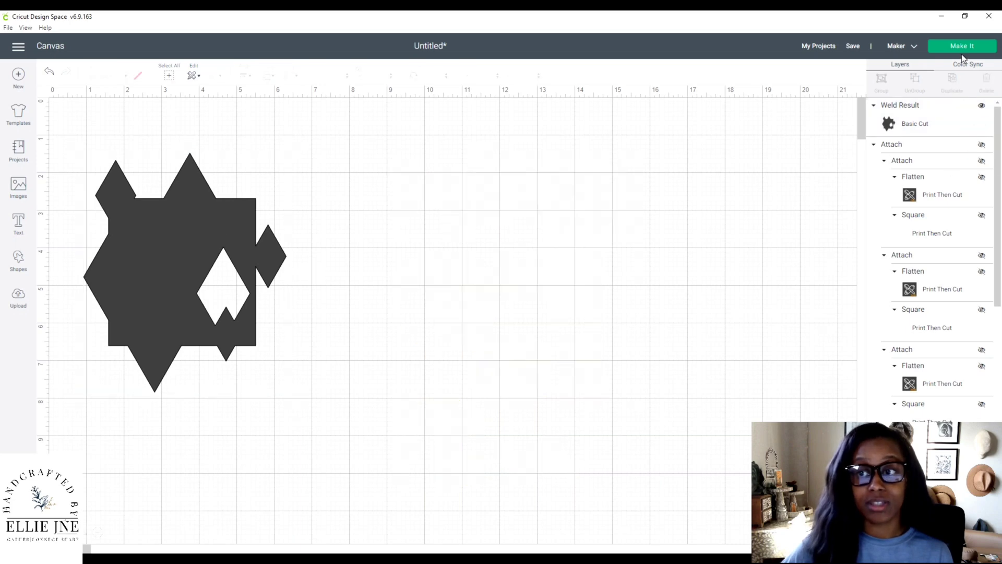
pyautogui.click(955, 48)
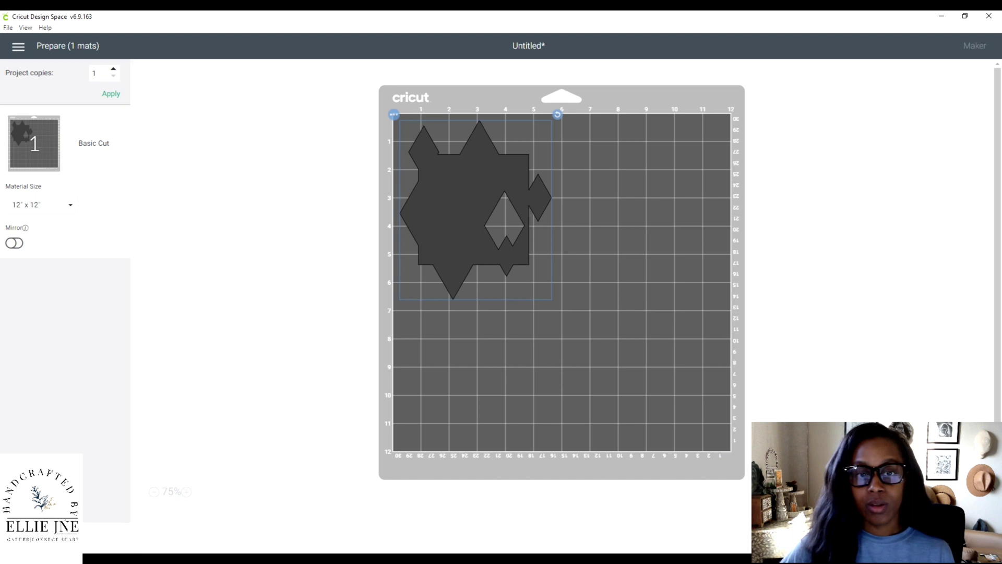
pyautogui.click(901, 537)
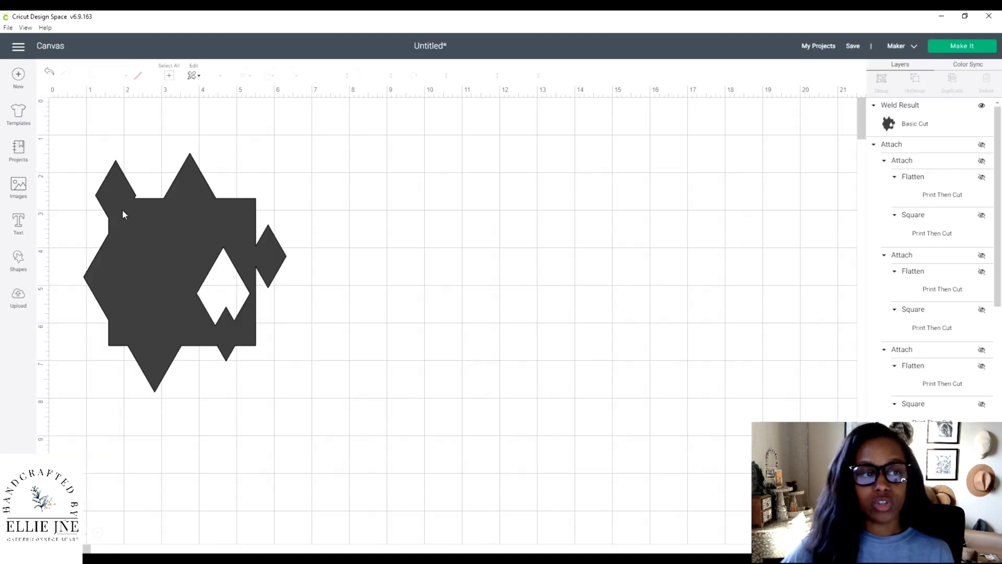
# - Add the text "hello", color it white and place it on the welded shape beside the diamond-shaped hole
pyautogui.click(19, 216)
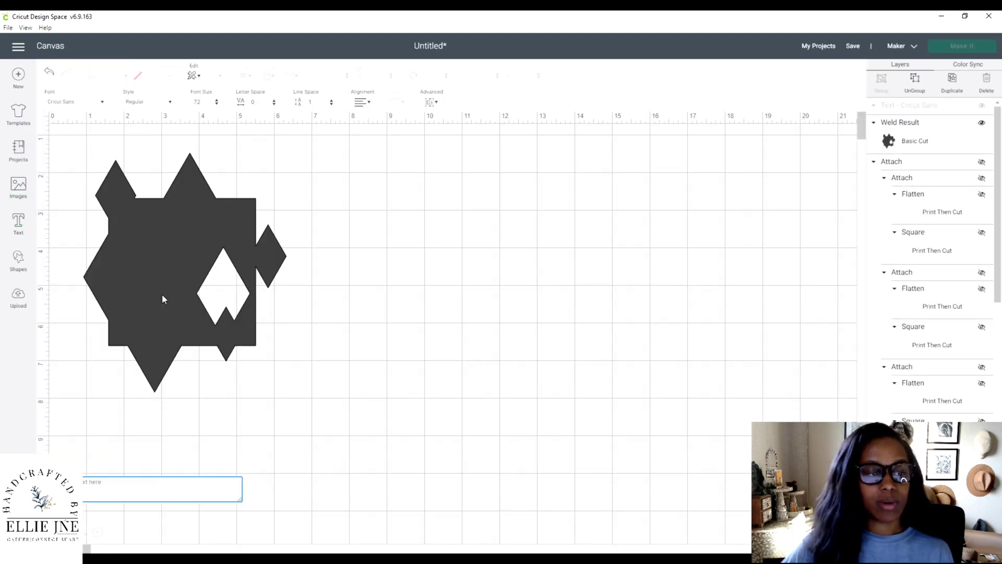
pyautogui.write('hello')
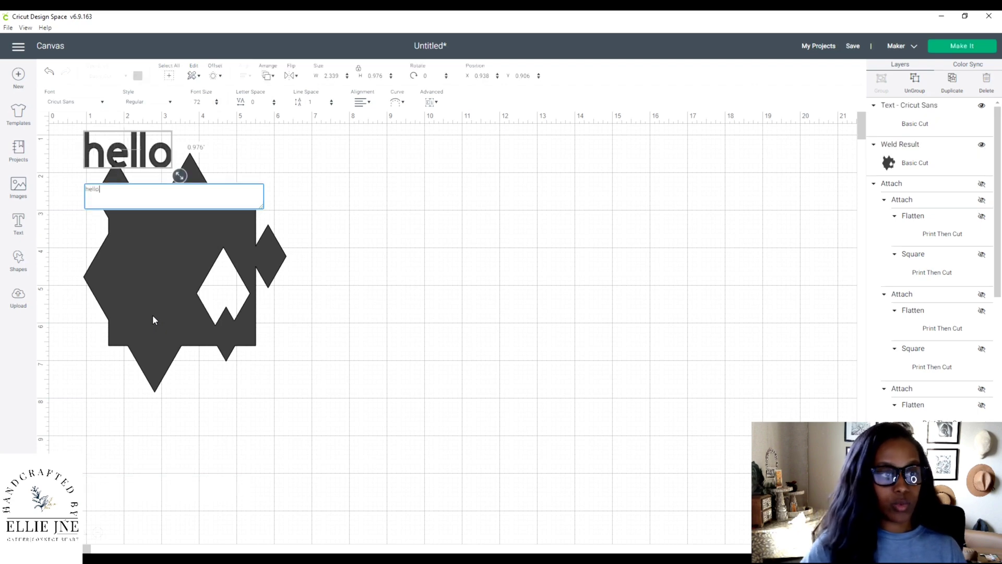
pyautogui.click(138, 76)
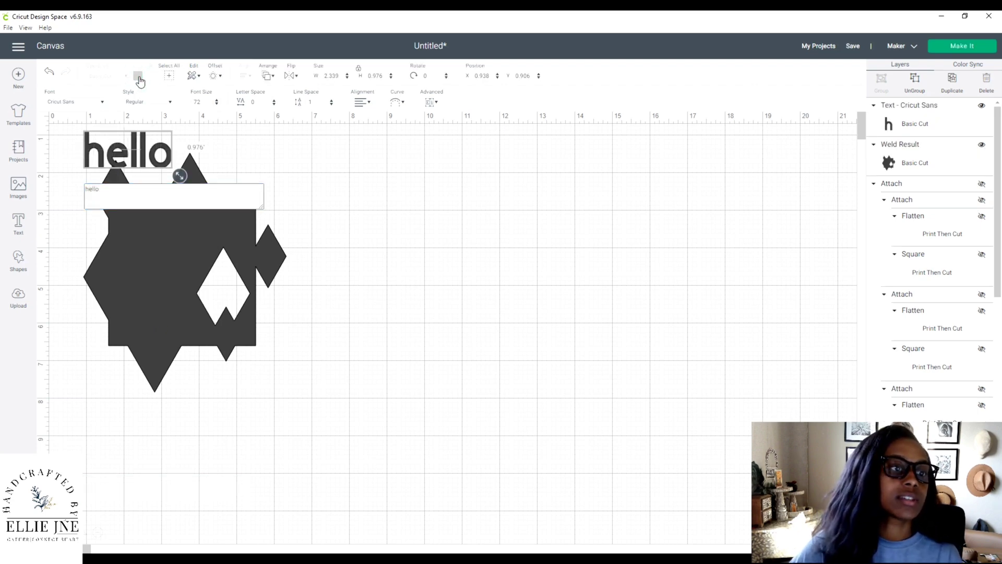
pyautogui.click(230, 138)
pyautogui.click(152, 148)
pyautogui.click(138, 75)
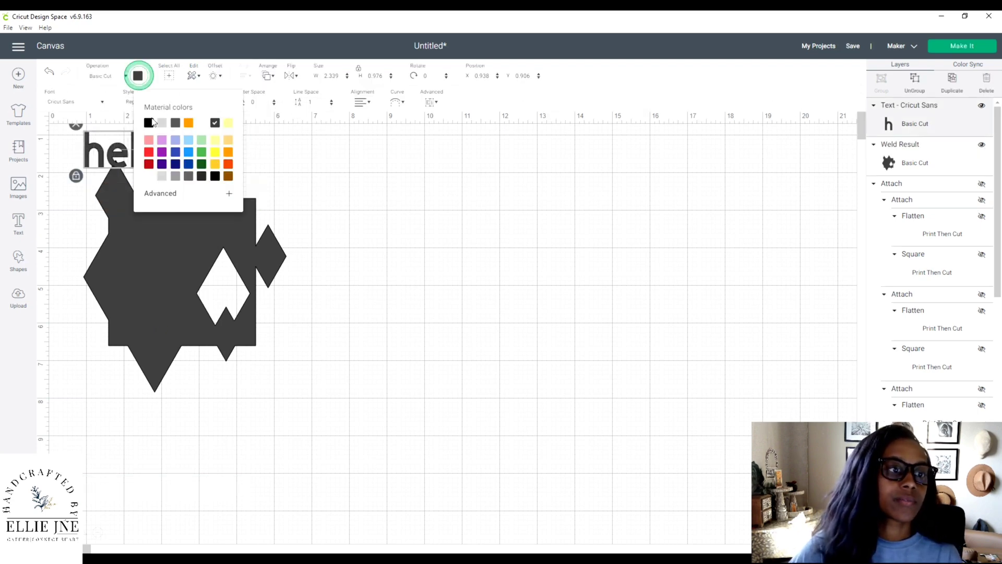
pyautogui.click(162, 175)
pyautogui.moveTo(104, 138); pyautogui.dragTo(127, 250)
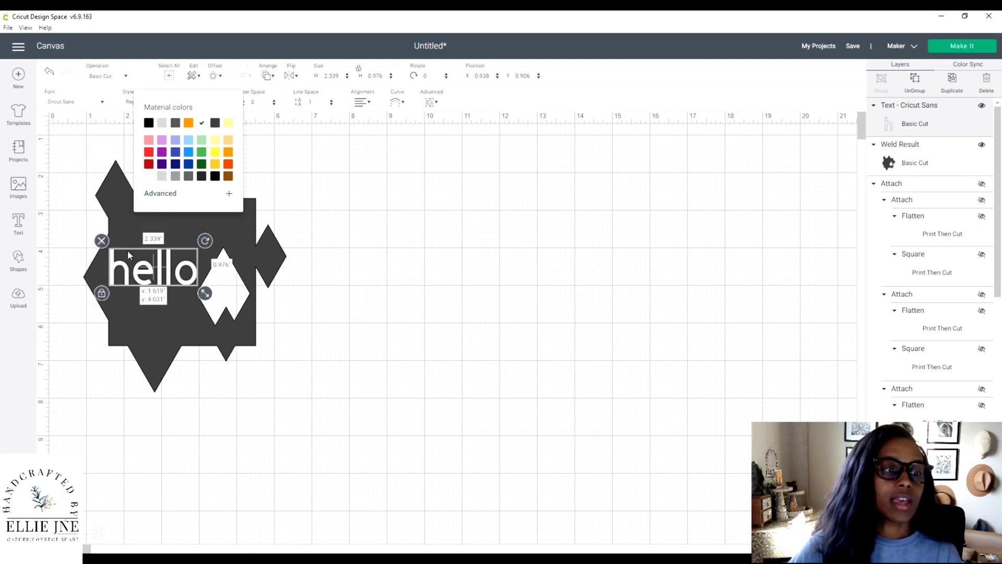
# - Flatten the "hello" text and welded shape into one Print Then Cut layer and shift it slightly up
pyautogui.moveTo(391, 238); pyautogui.dragTo(142, 353)
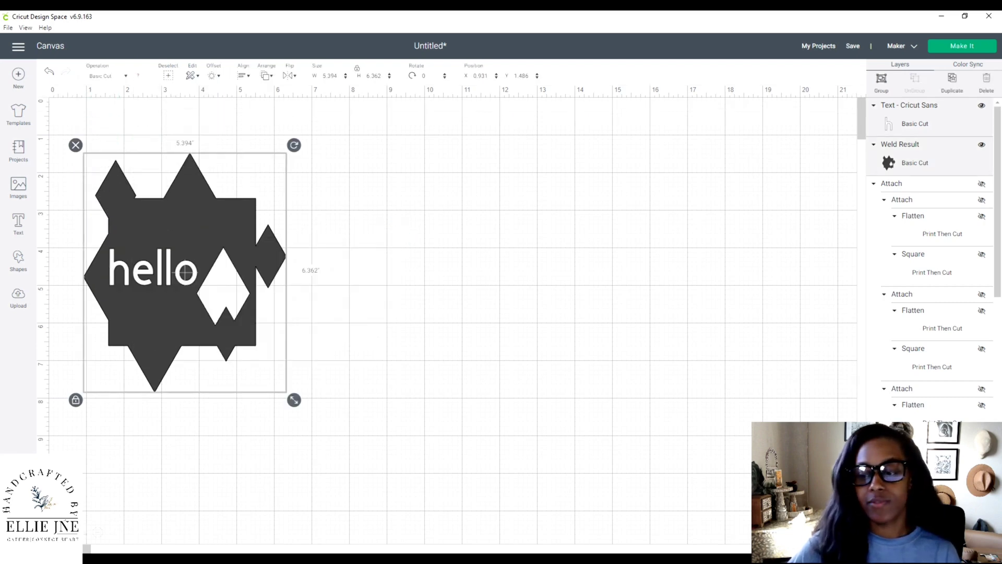
pyautogui.click(960, 537)
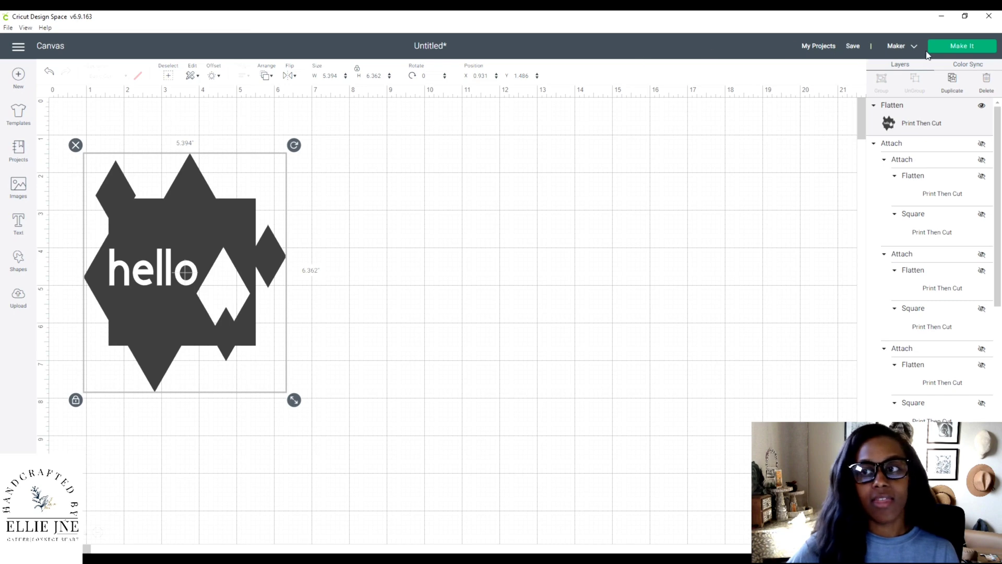
pyautogui.moveTo(180, 221)
pyautogui.mouseDown()
pyautogui.moveTo(227, 219)
pyautogui.moveTo(176, 207)
pyautogui.mouseUp()
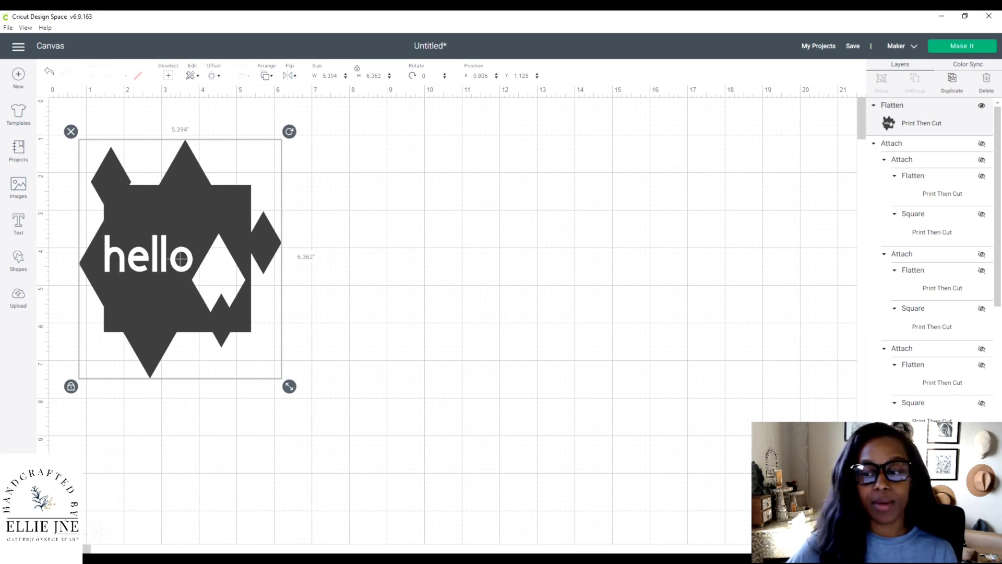
# - Separate the flattened design back into text and shape, and inspect the unflattened pieces on the mat preview
pyautogui.hotkey('ctrl', 'z')
pyautogui.hotkey('ctrl', 'z')
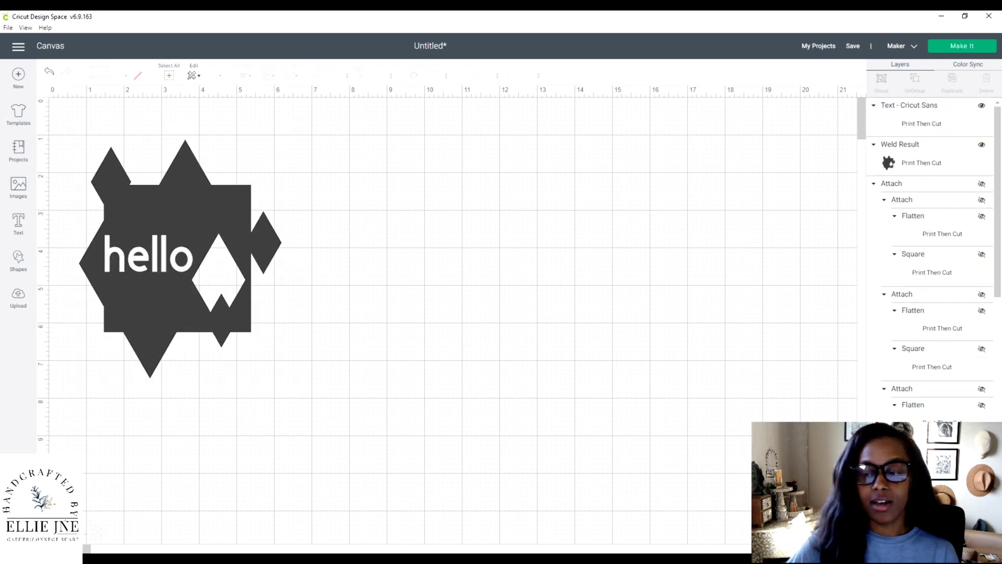
pyautogui.moveTo(138, 128); pyautogui.dragTo(168, 286)
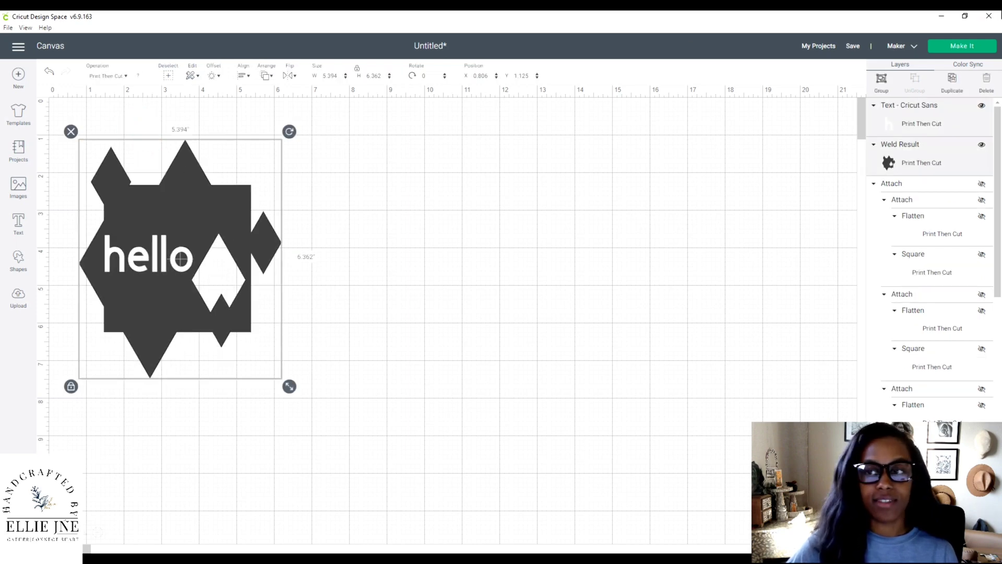
pyautogui.click(963, 47)
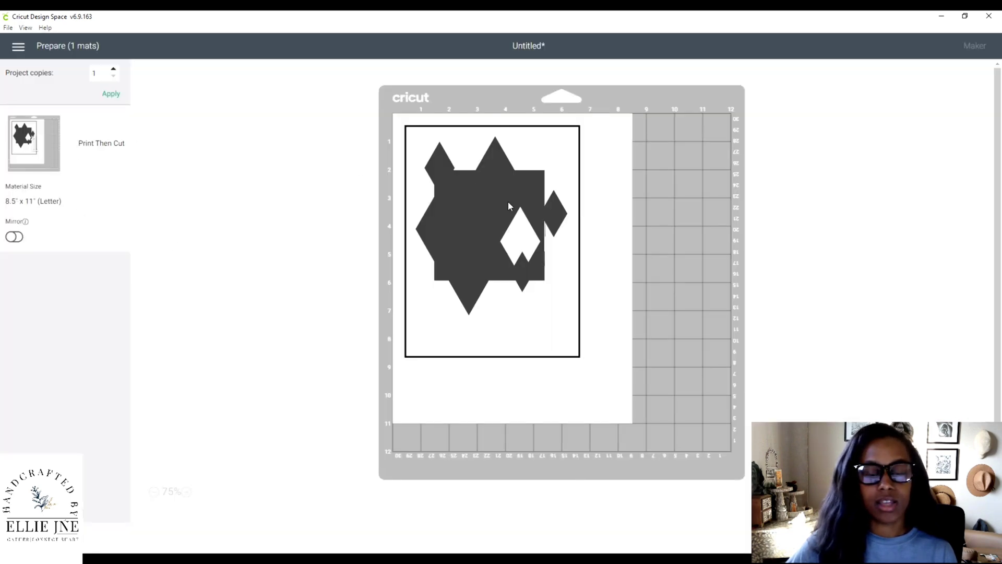
pyautogui.moveTo(508, 201); pyautogui.dragTo(493, 221)
pyautogui.moveTo(447, 333); pyautogui.dragTo(475, 258)
pyautogui.moveTo(545, 326); pyautogui.dragTo(466, 218)
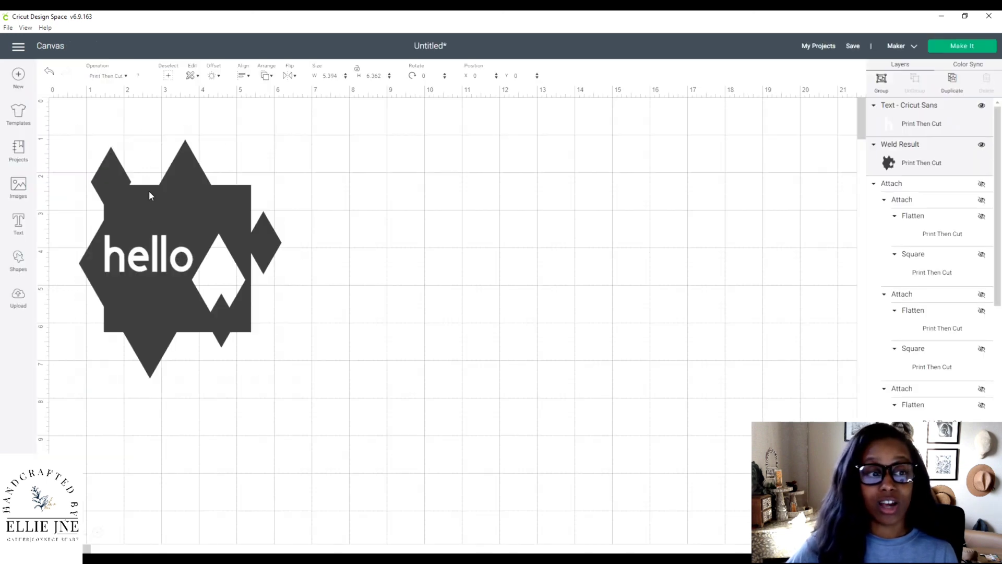
# - Move the "hello" text and welded shape slightly up together and attach them
pyautogui.click(148, 267)
pyautogui.moveTo(149, 267); pyautogui.dragTo(145, 244)
pyautogui.click(376, 172)
pyautogui.moveTo(344, 206); pyautogui.dragTo(122, 341)
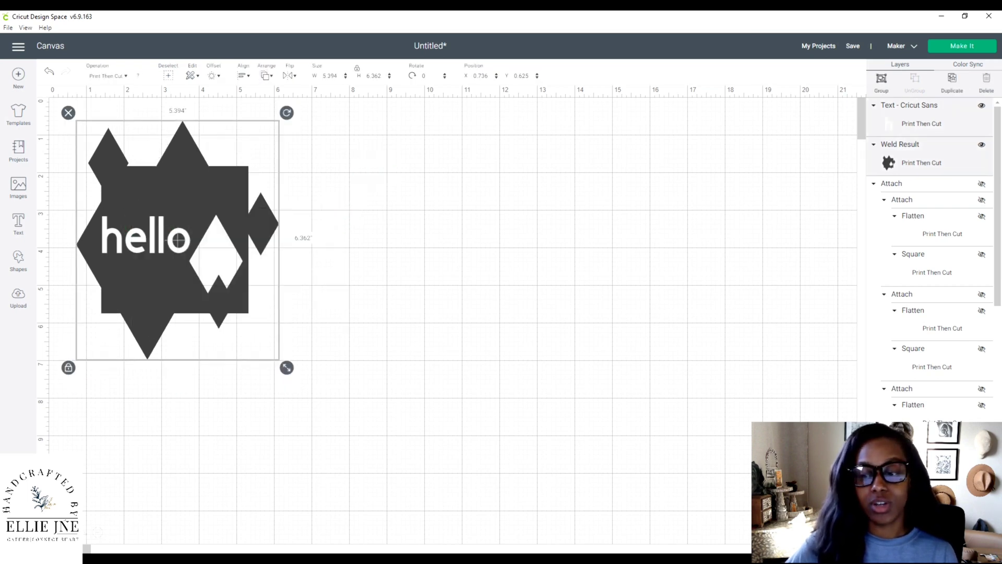
pyautogui.click(934, 539)
# - Preview the sticker sheet on the mat and highlight its material size
pyautogui.click(961, 47)
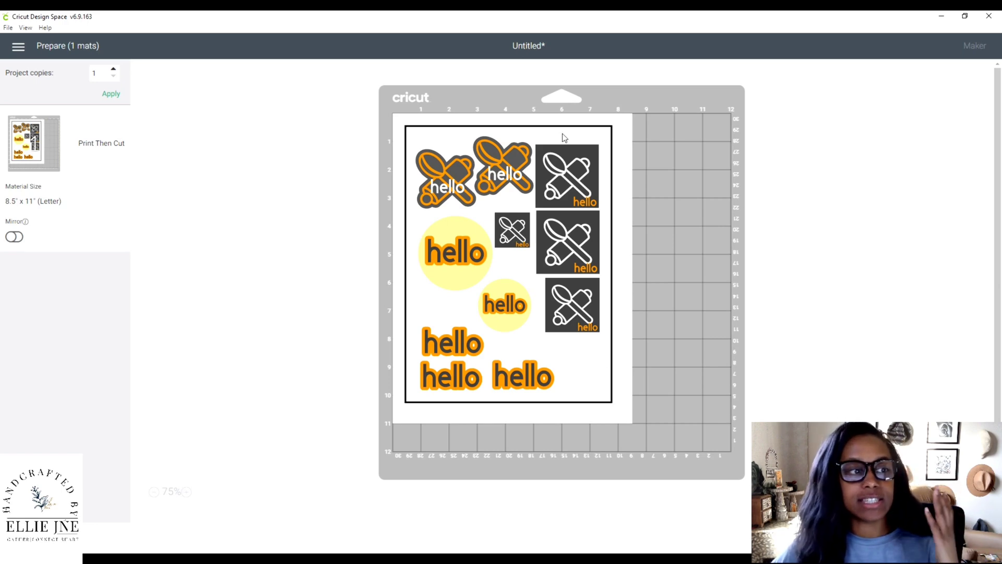
pyautogui.moveTo(23, 201)
pyautogui.mouseDown()
pyautogui.moveTo(58, 200)
pyautogui.moveTo(6, 201)
pyautogui.mouseUp()
pyautogui.click(64, 201)
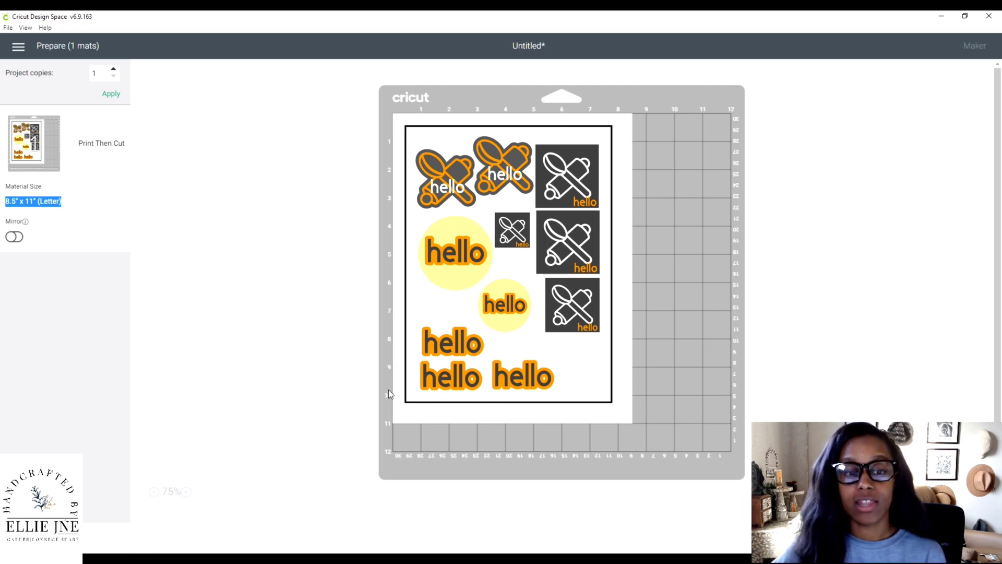
pyautogui.click(529, 126)
pyautogui.click(532, 119)
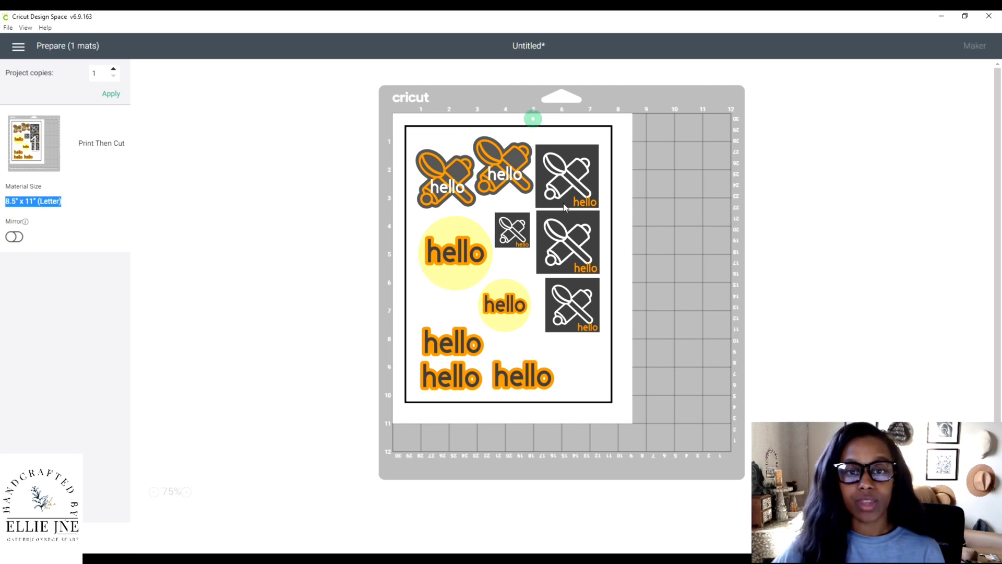
pyautogui.moveTo(560, 138); pyautogui.dragTo(505, 137)
pyautogui.click(501, 208)
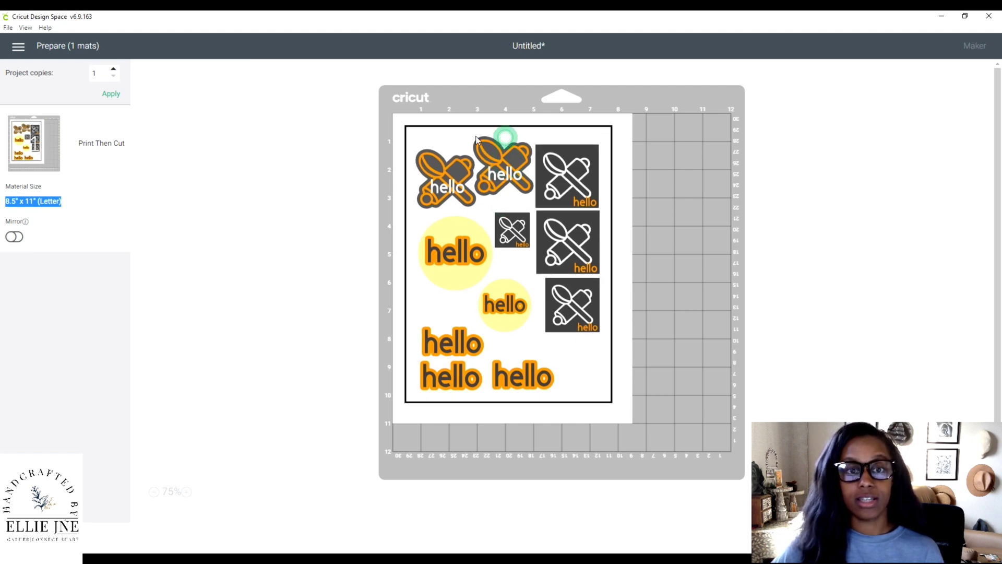
pyautogui.moveTo(584, 139); pyautogui.dragTo(572, 146)
pyautogui.moveTo(565, 179); pyautogui.dragTo(580, 180)
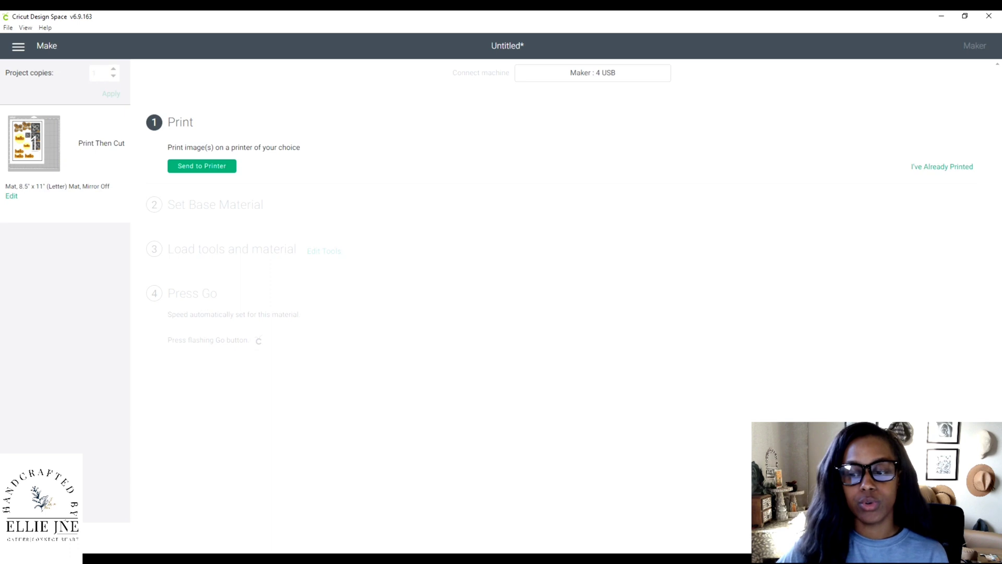
# - Cancel the cut, then shrink the attached sticker sheet to about 5.823 x 8.035 inches and move it to about X 0.941, Y 0.325 on the canvas
pyautogui.click(561, 66)
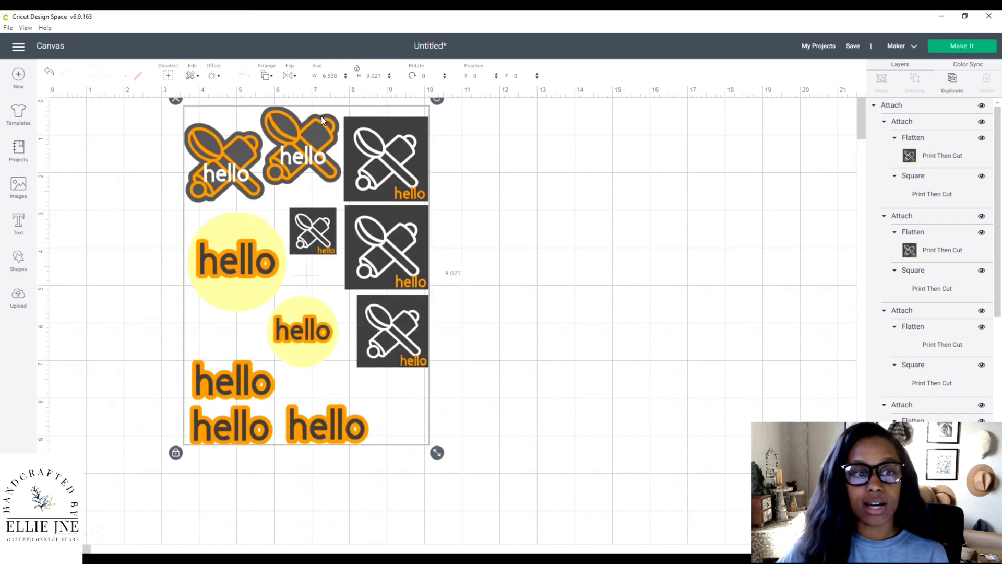
pyautogui.moveTo(436, 454); pyautogui.dragTo(409, 416)
pyautogui.moveTo(327, 286); pyautogui.dragTo(225, 292)
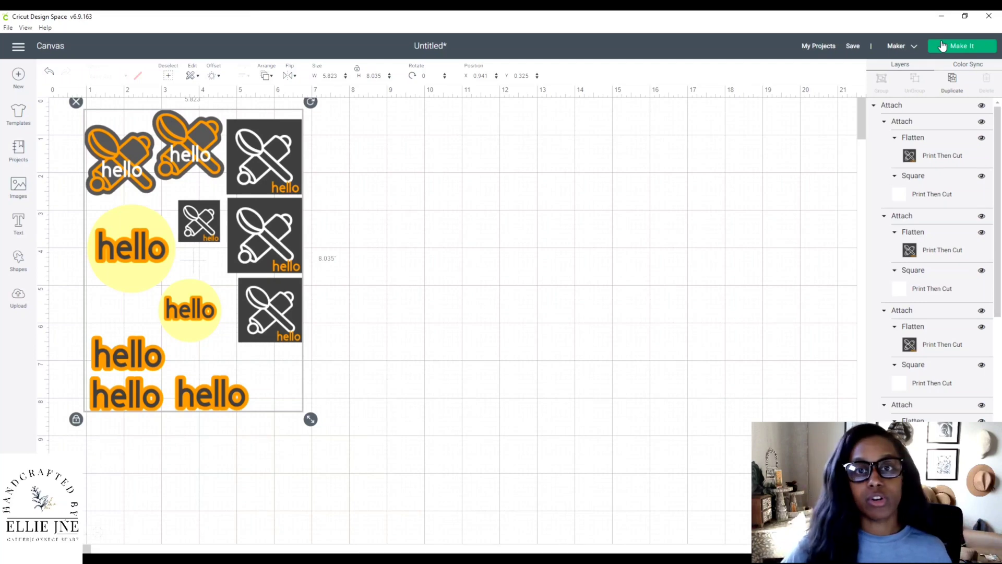
# - Preview the resized sticker sheet on the mat, continue to the make stage and open its print setup
pyautogui.click(942, 46)
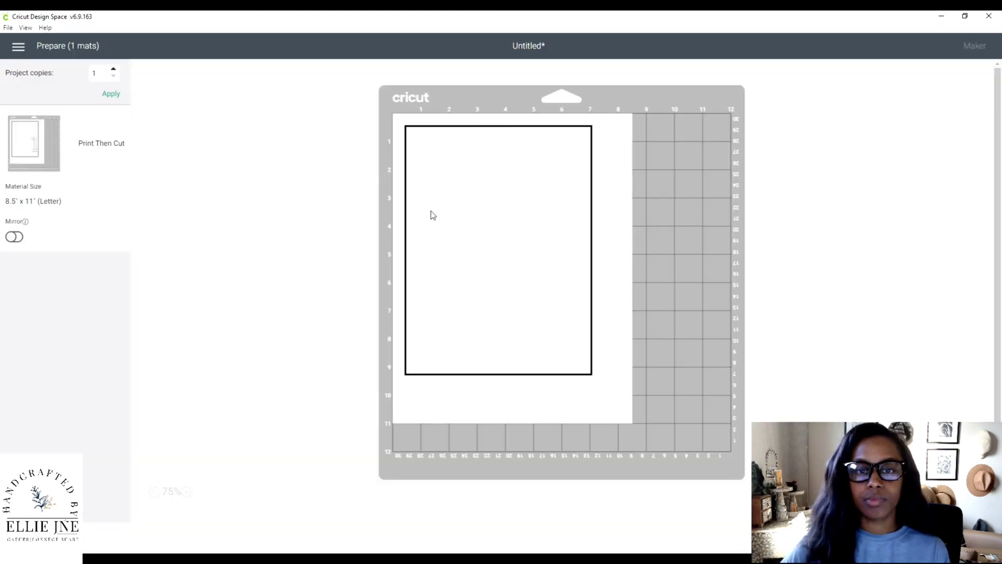
pyautogui.click(965, 538)
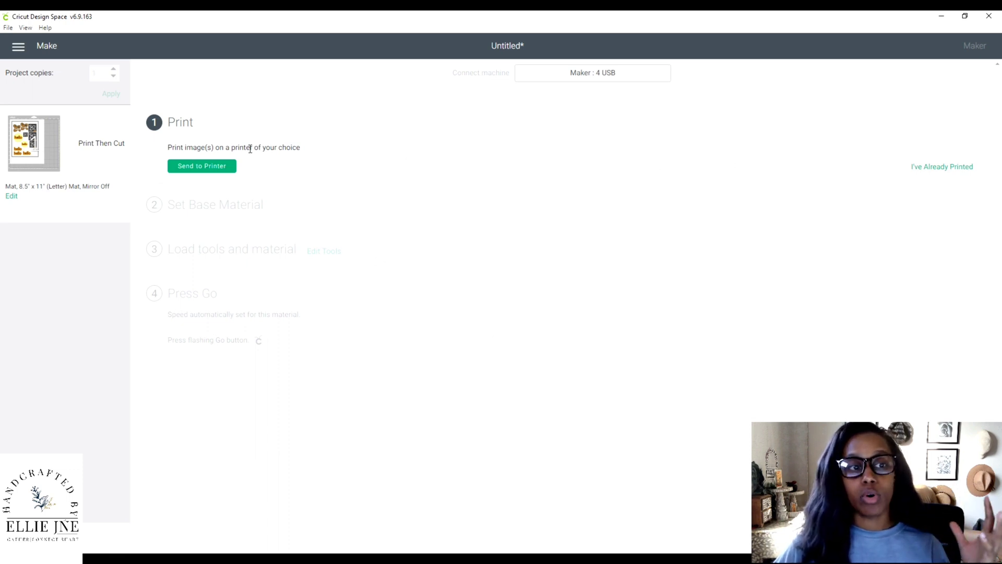
pyautogui.click(228, 167)
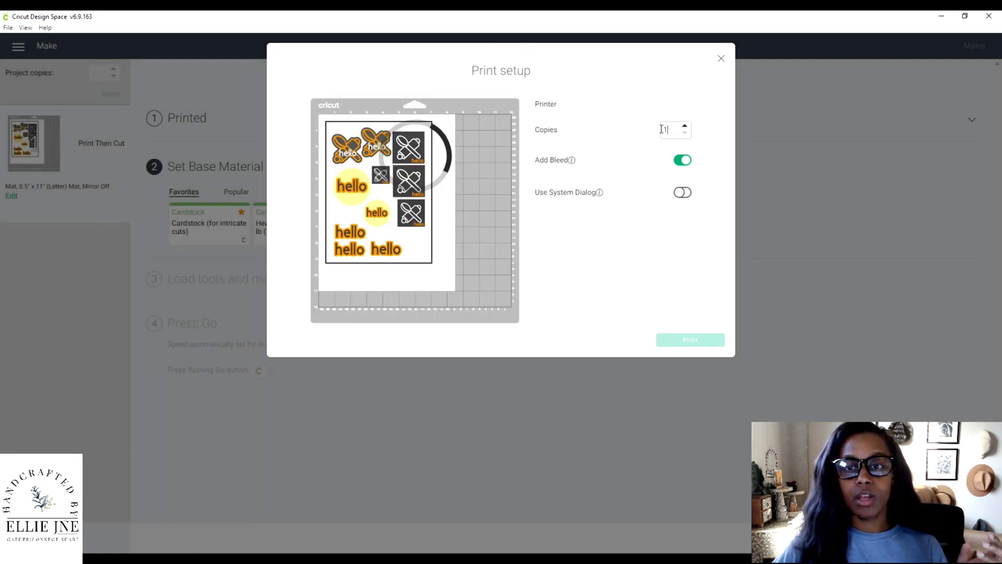
# - Try 50 as the number of print copies and set it back to 10
pyautogui.write('0')
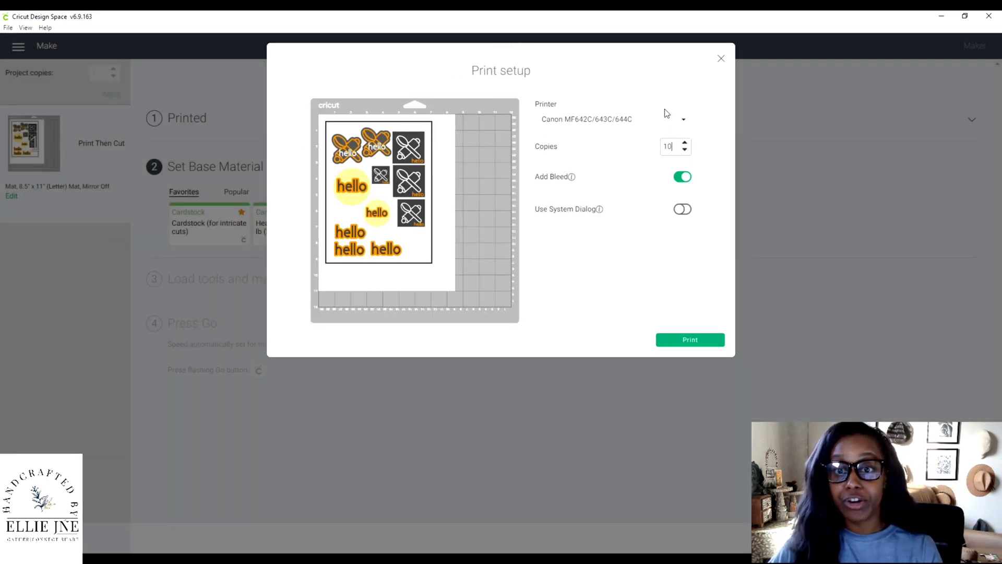
pyautogui.click(673, 146)
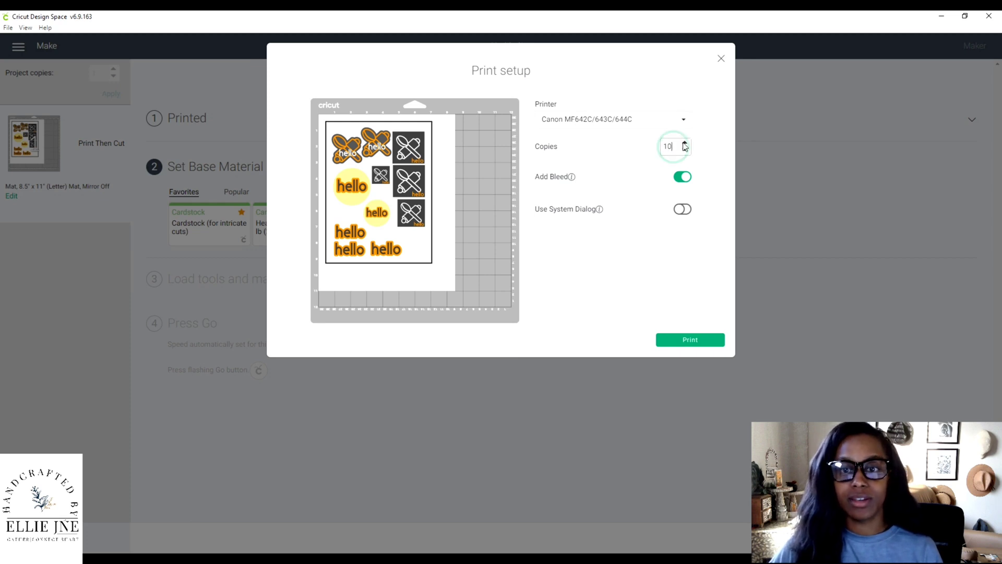
pyautogui.press('BackSpace')
pyautogui.write('0')
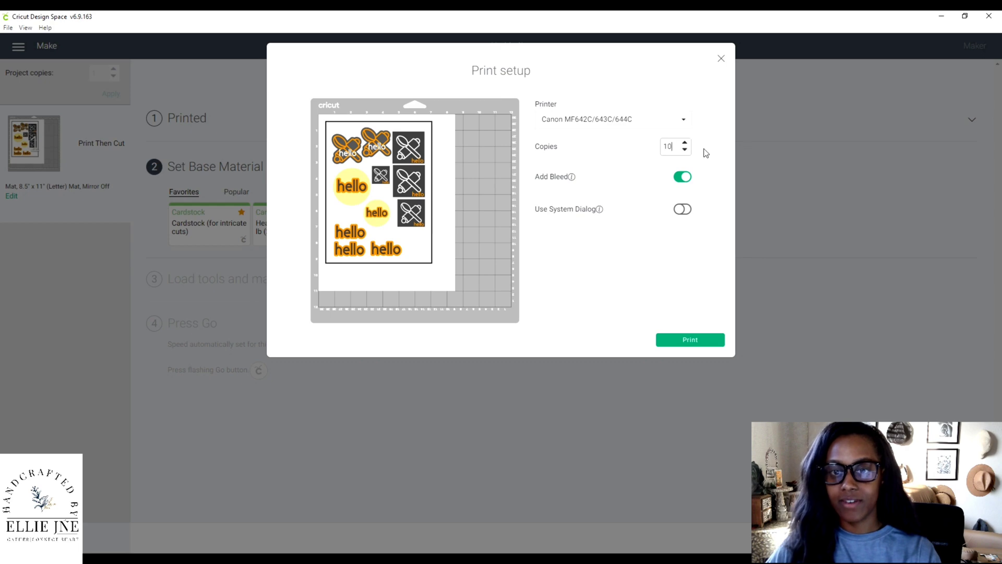
pyautogui.press('BackSpace')
pyautogui.press('BackSpace')
pyautogui.write('10')
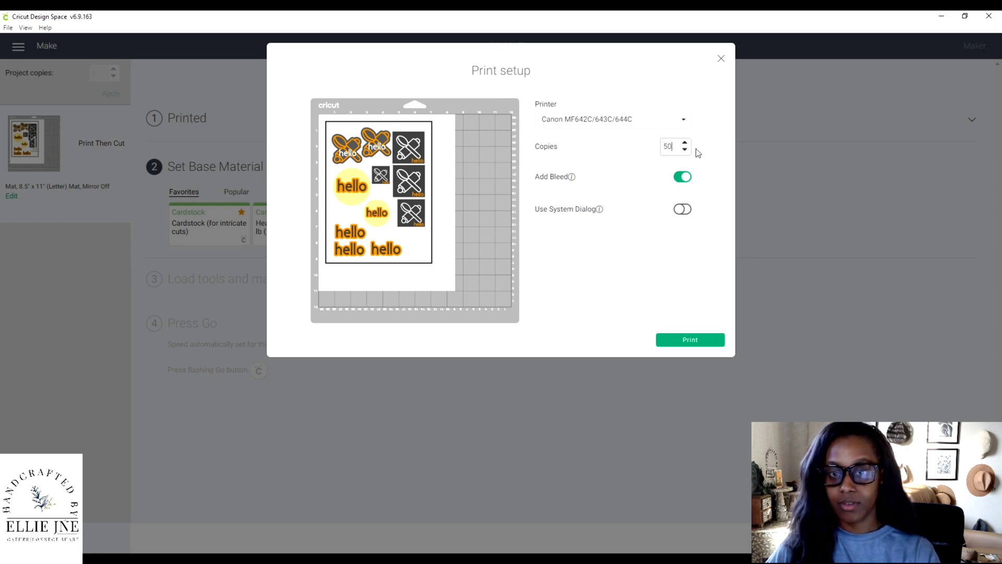
pyautogui.click(670, 145)
pyautogui.click(641, 146)
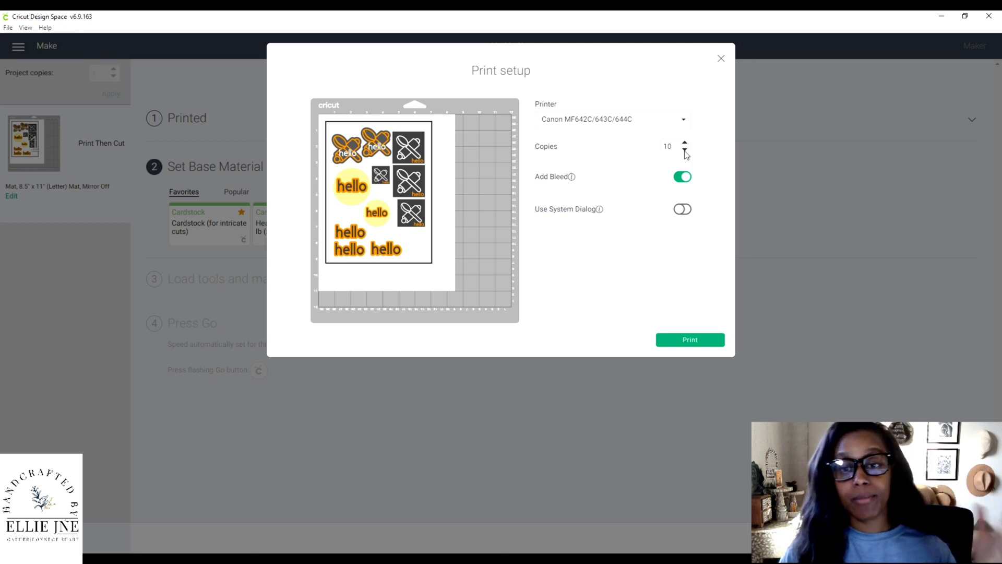
pyautogui.doubleClick(669, 146)
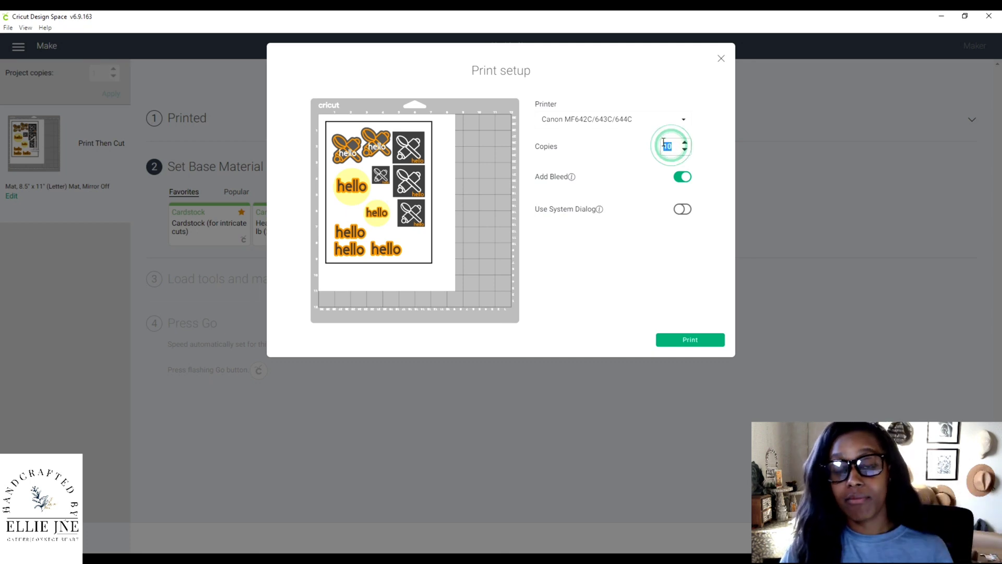
# - Turn off Add Bleed, enable Use System Dialog, start the print and close the print setup
pyautogui.click(684, 179)
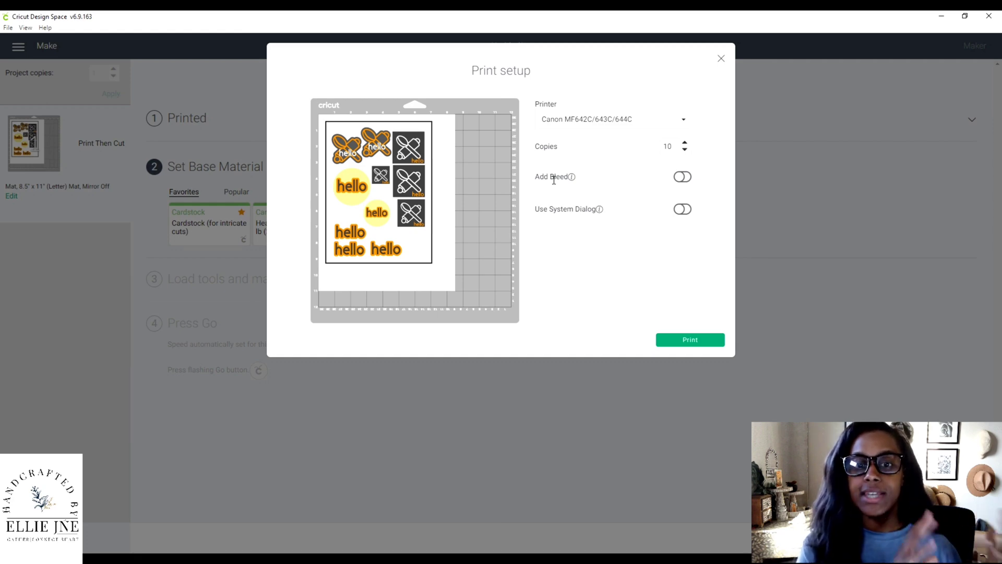
pyautogui.click(683, 208)
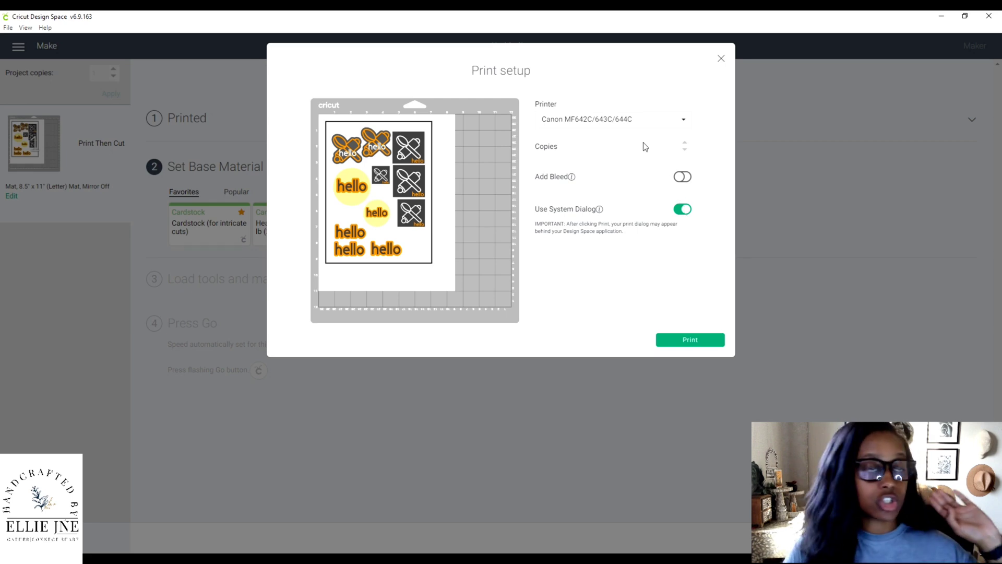
pyautogui.click(689, 340)
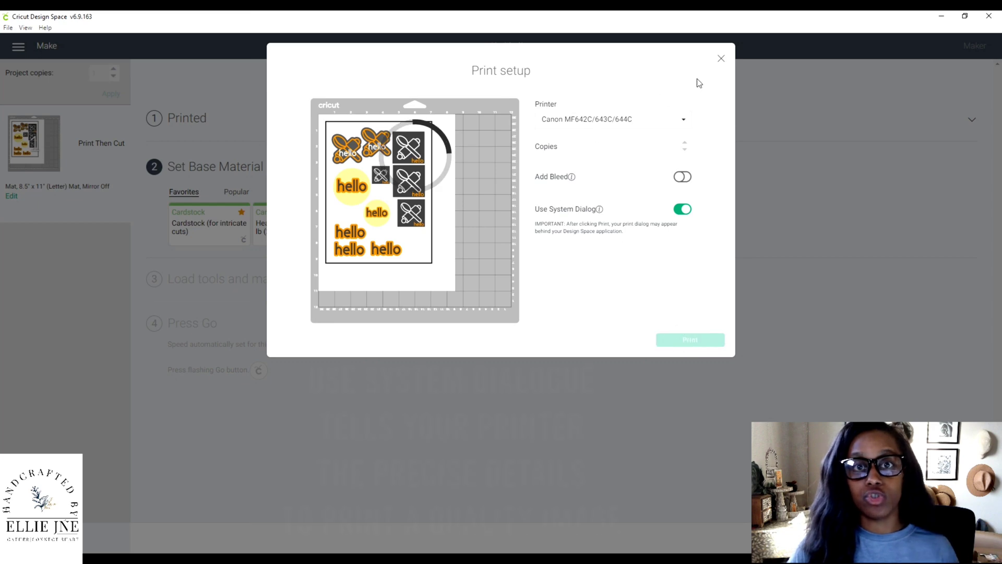
pyautogui.click(720, 58)
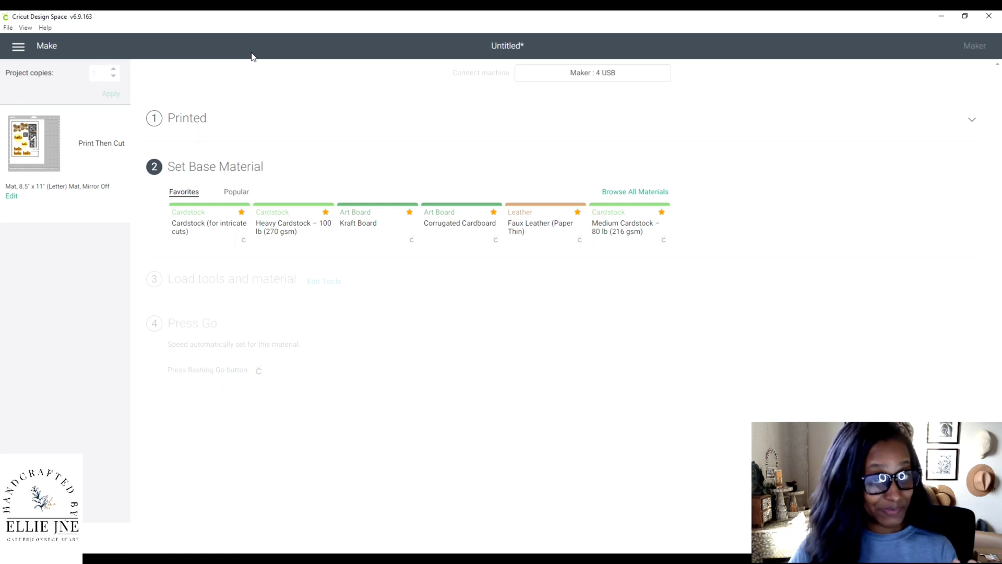
# - Cancel the cut, continue from the mat preview to the make stage again and mark the sheet as already printed
pyautogui.click(189, 120)
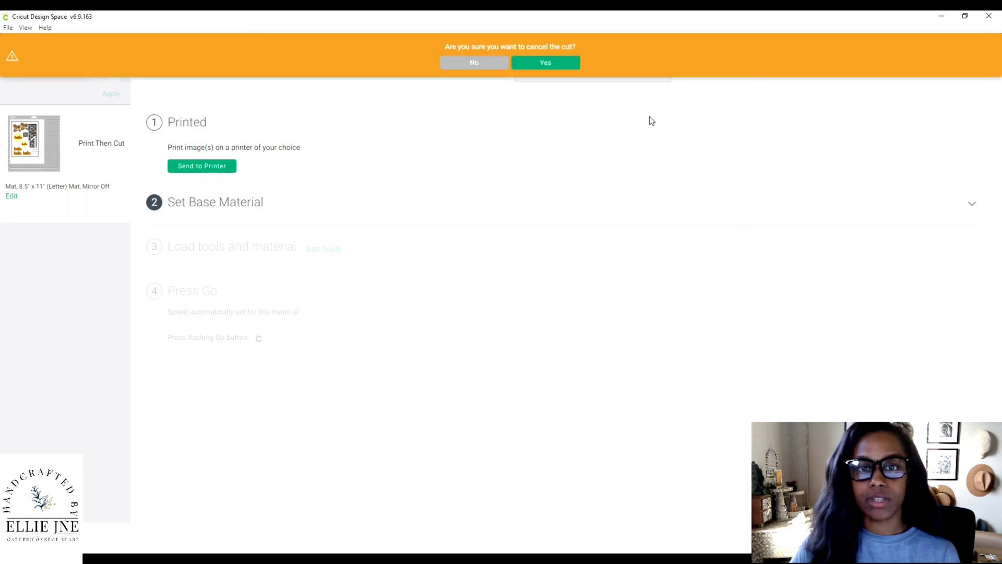
pyautogui.click(546, 62)
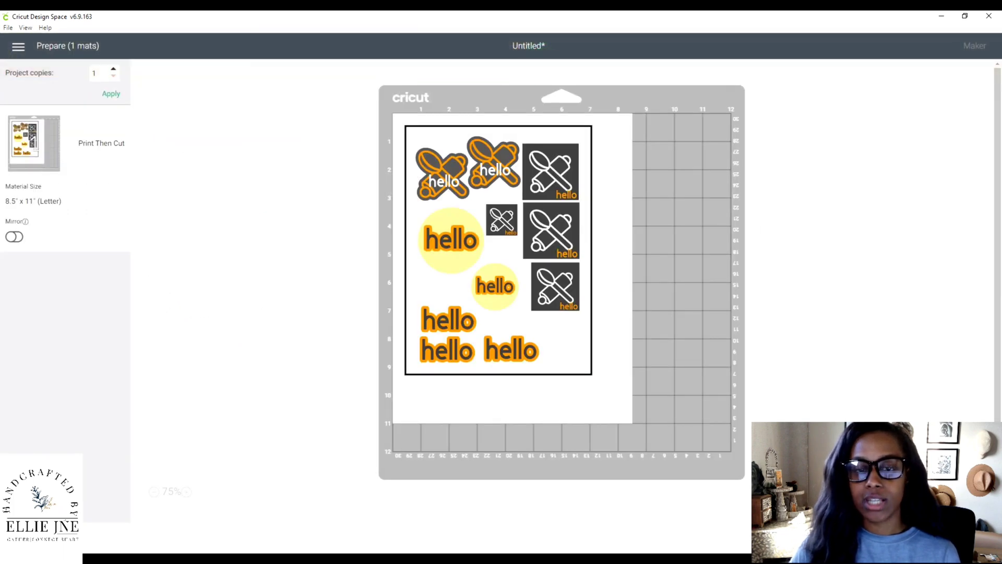
pyautogui.click(965, 537)
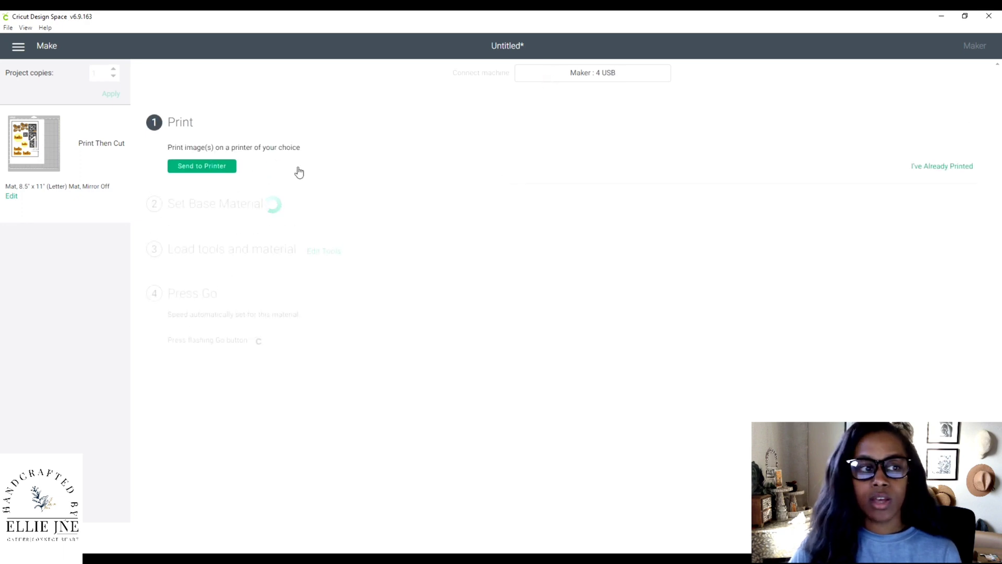
pyautogui.click(931, 176)
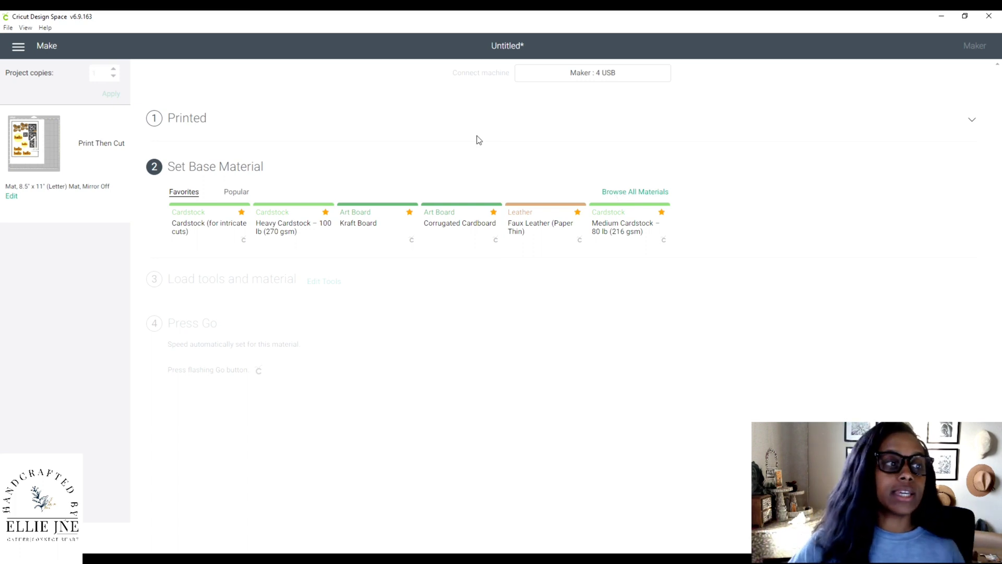
# - Edit the mat layout, moving the sticker sheet about 1 inch right and 1 inch down, and confirm the placement
pyautogui.click(11, 196)
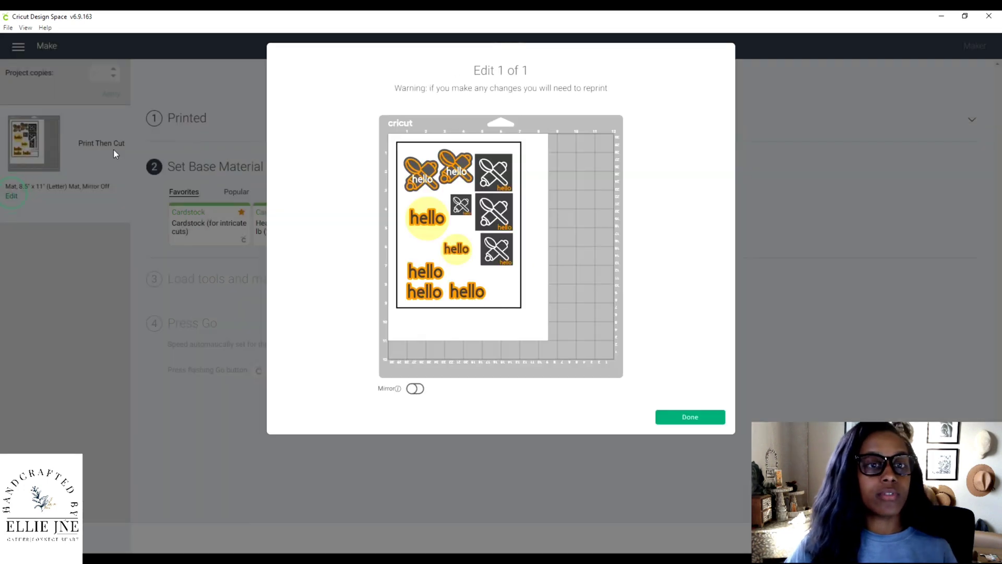
pyautogui.moveTo(476, 191); pyautogui.dragTo(488, 277)
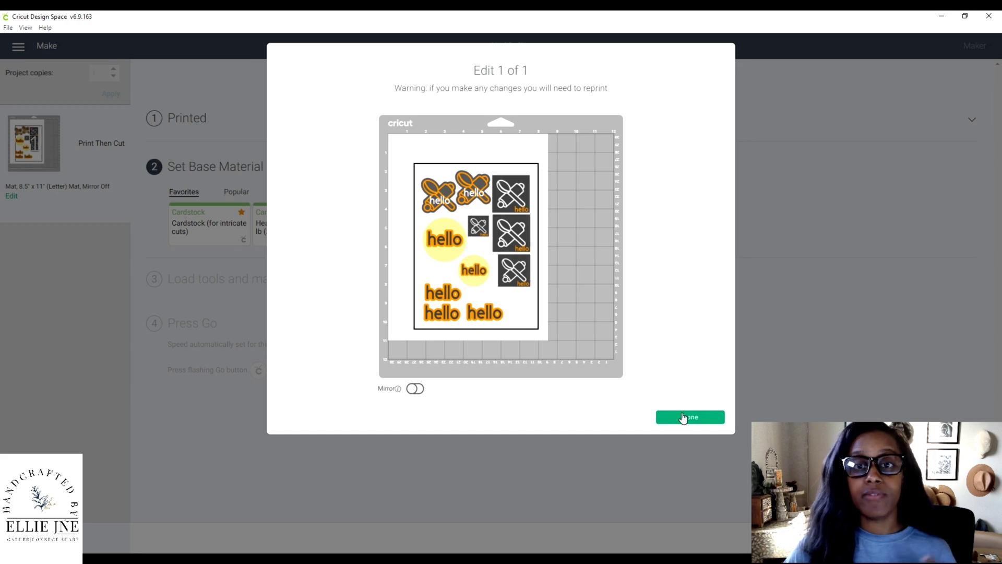
pyautogui.click(684, 417)
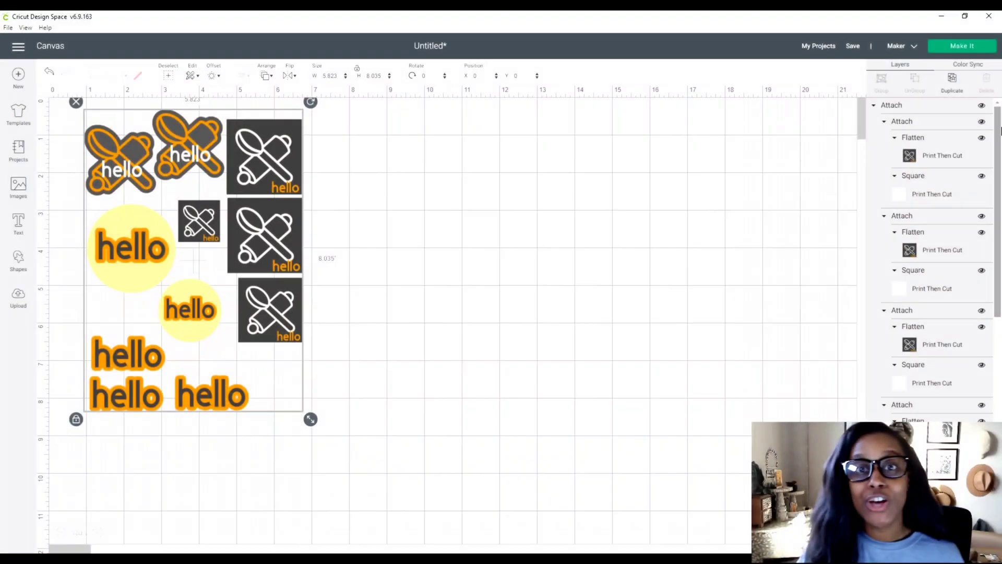